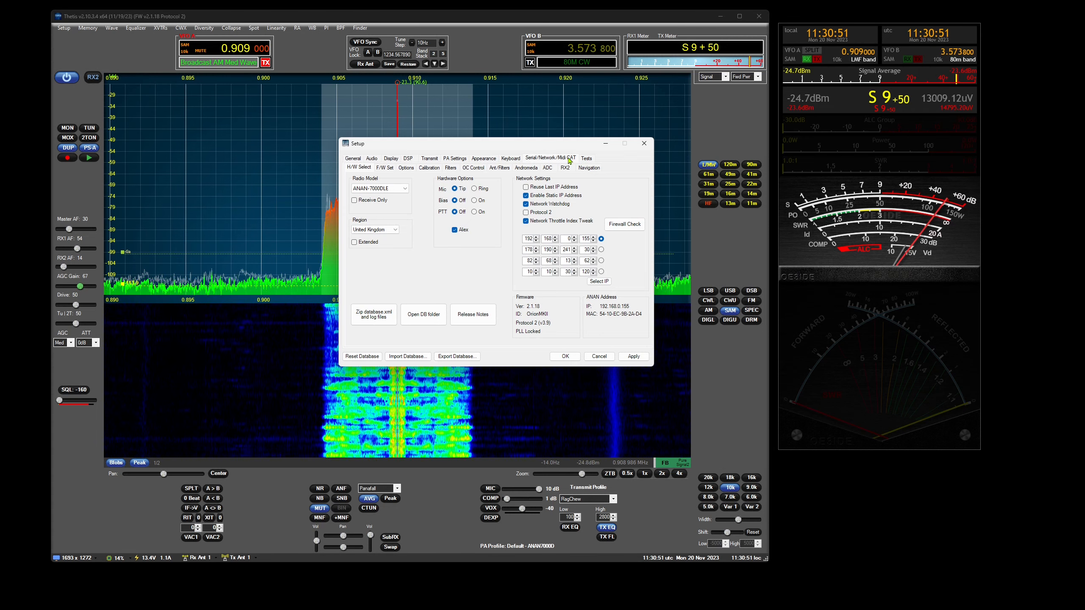
- Turn off the Control ID includes channel option in the MIDI configuration settings
{"action": "left_click", "coordinate": [392, 168]}
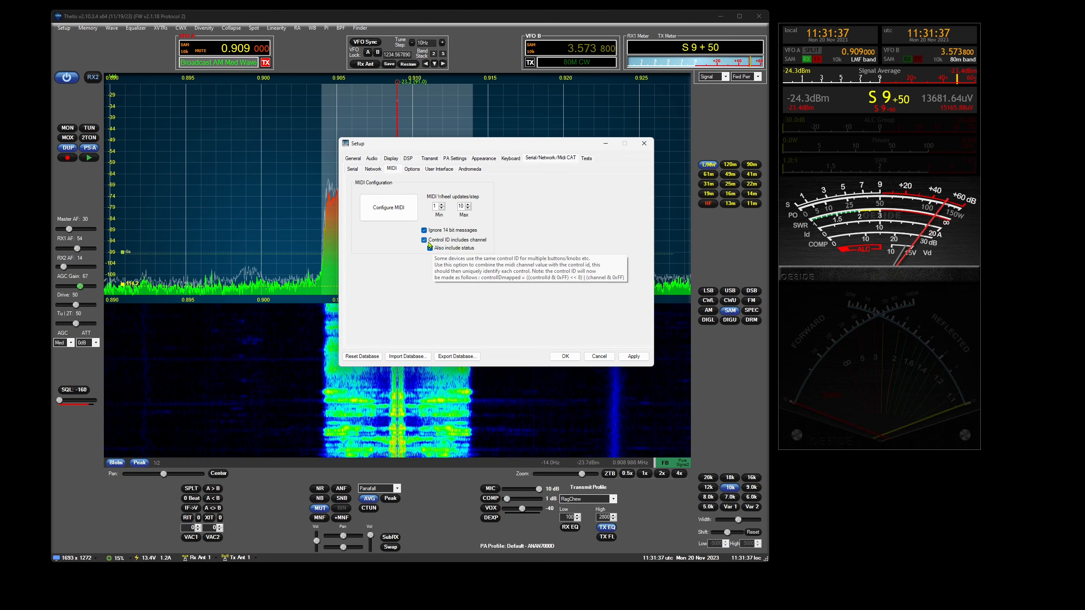
{"action": "mouse_move", "coordinate": [444, 242]}
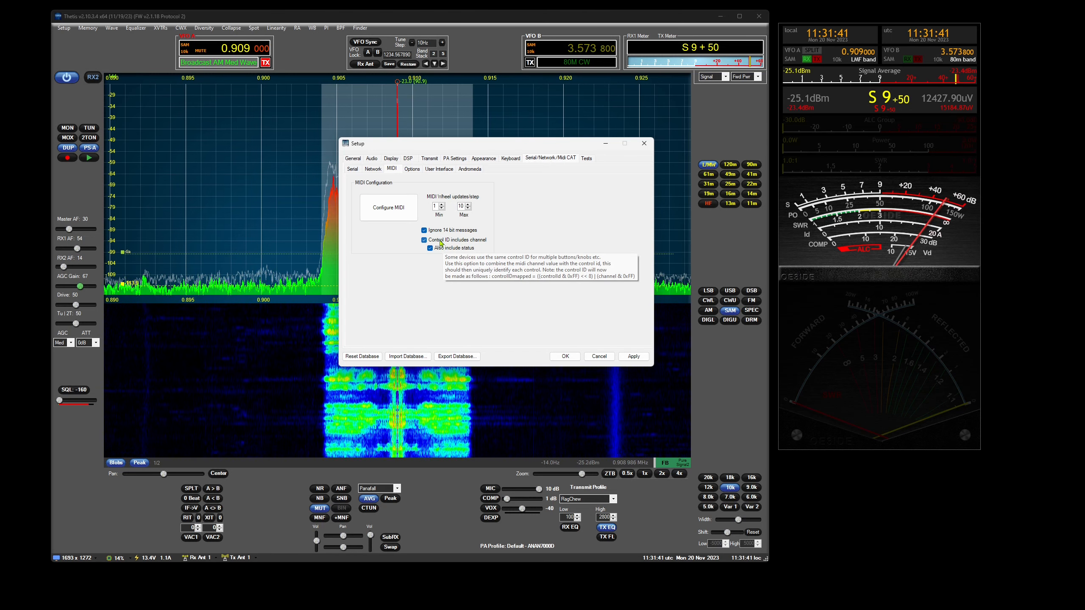
{"action": "left_click", "coordinate": [457, 242]}
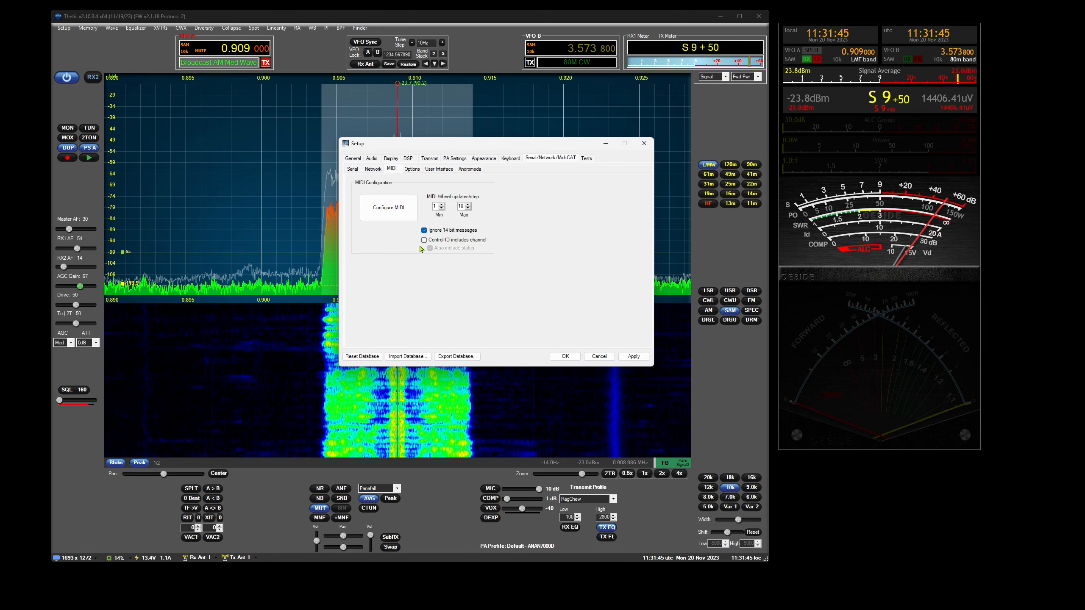
- Examine the MIDI controller setup and its mapping management options, then close the MIDI and radio setup windows
{"action": "left_click", "coordinate": [400, 213]}
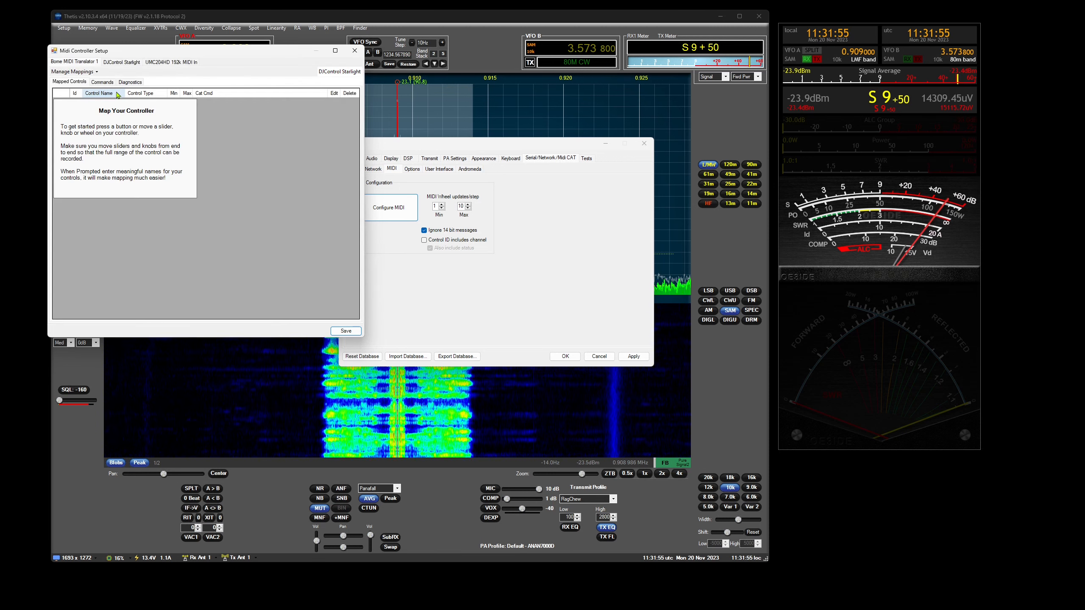
{"action": "left_click", "coordinate": [97, 72]}
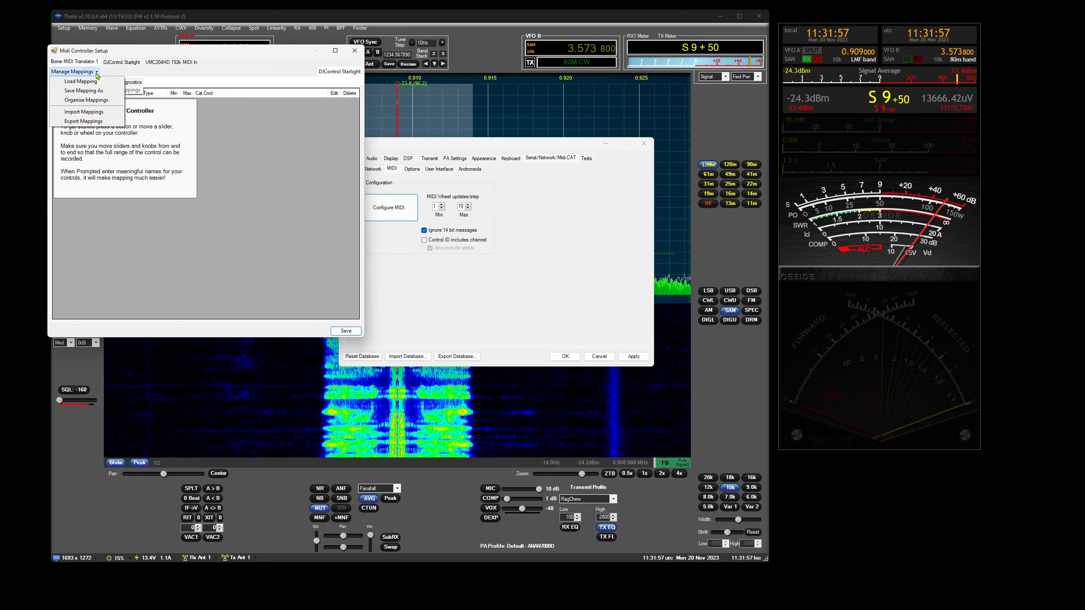
{"action": "left_click", "coordinate": [231, 75]}
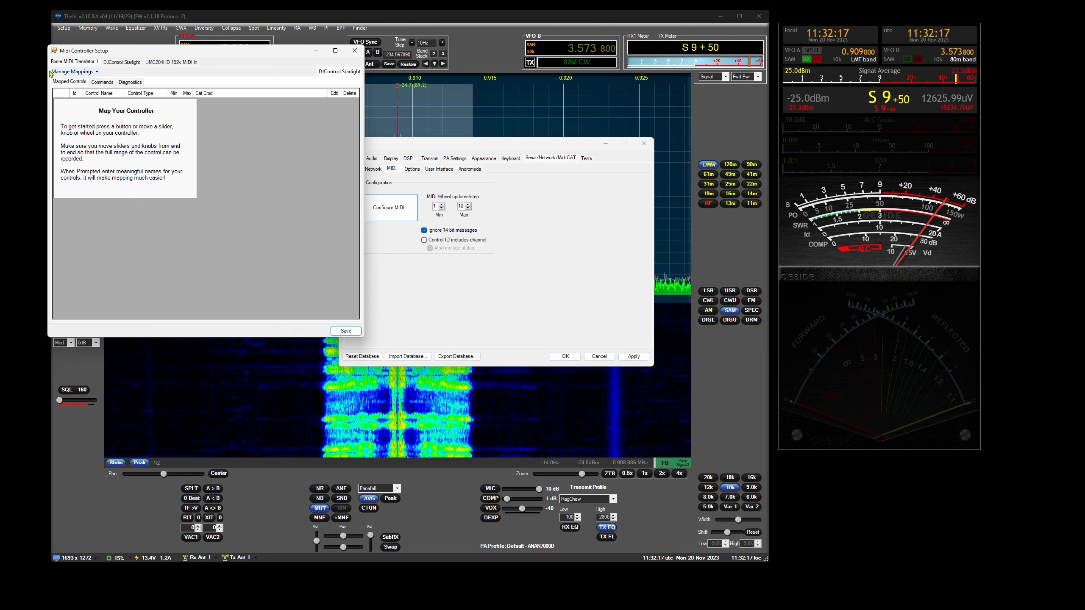
{"action": "left_click", "coordinate": [351, 56]}
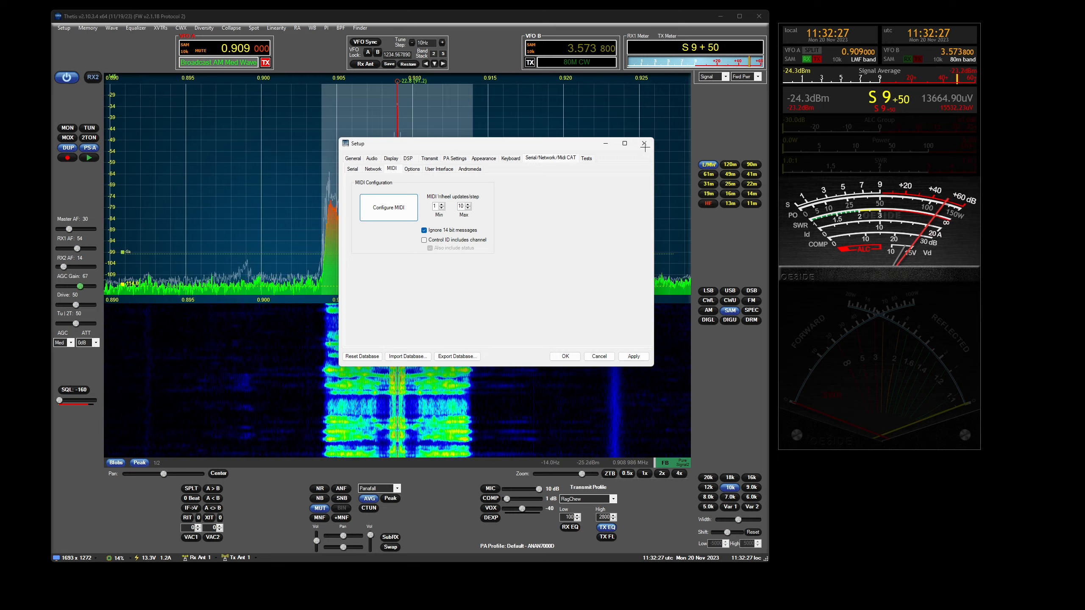
{"action": "left_click", "coordinate": [644, 145]}
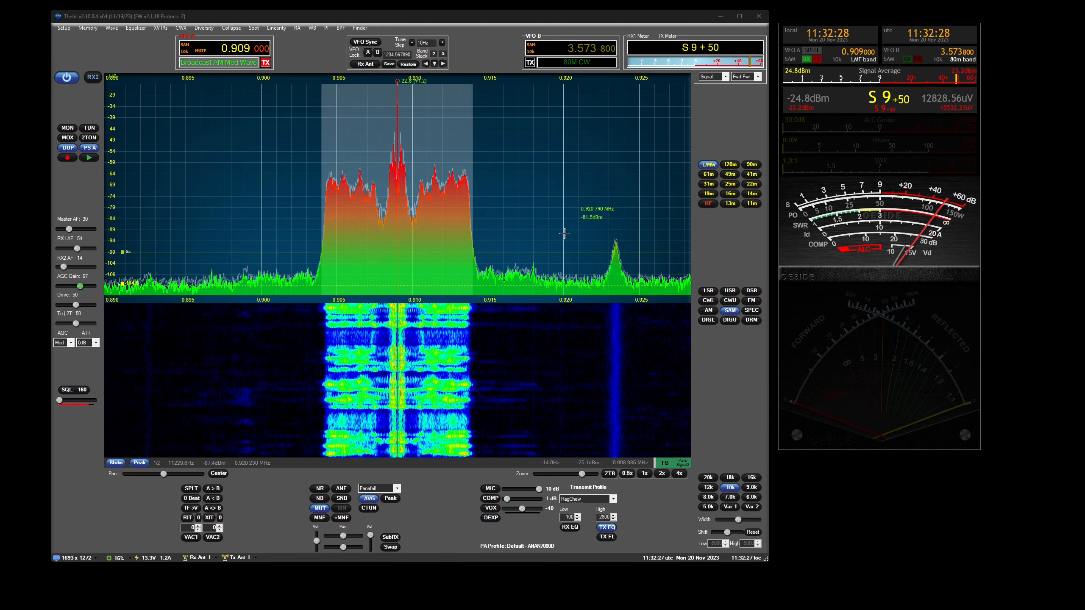
- Load the list of available skins from the "OE3IDE's various skins" skin server
{"action": "left_click", "coordinate": [67, 30]}
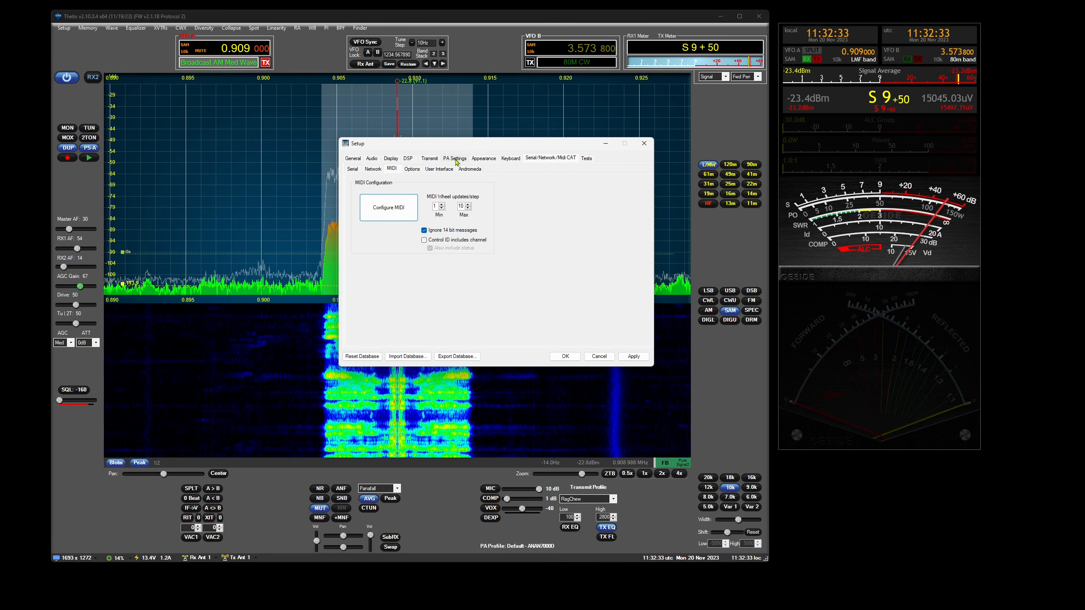
{"action": "left_click", "coordinate": [486, 158]}
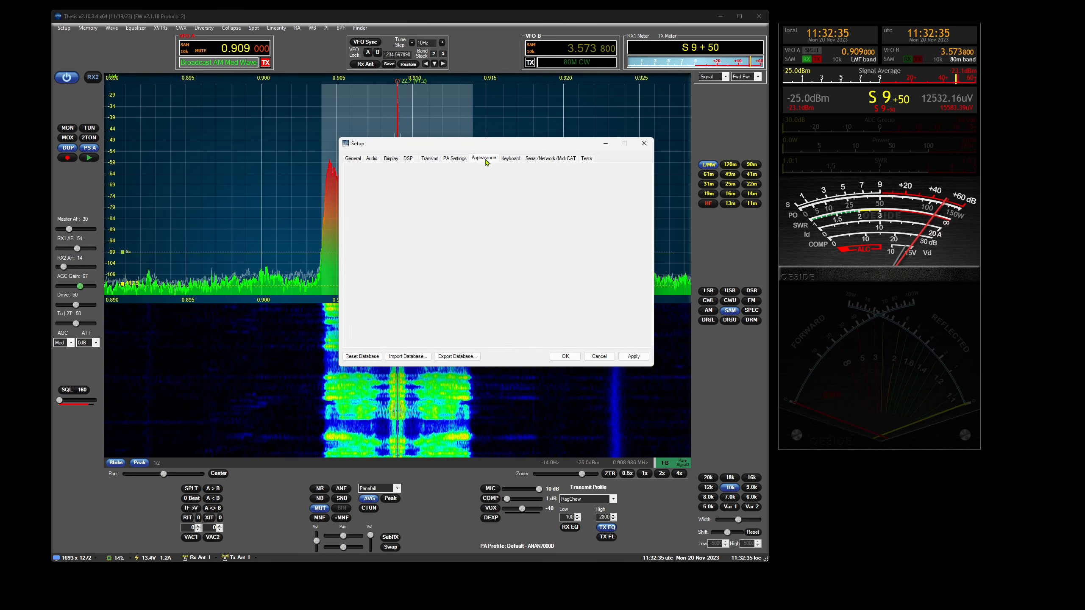
{"action": "left_click", "coordinate": [524, 168]}
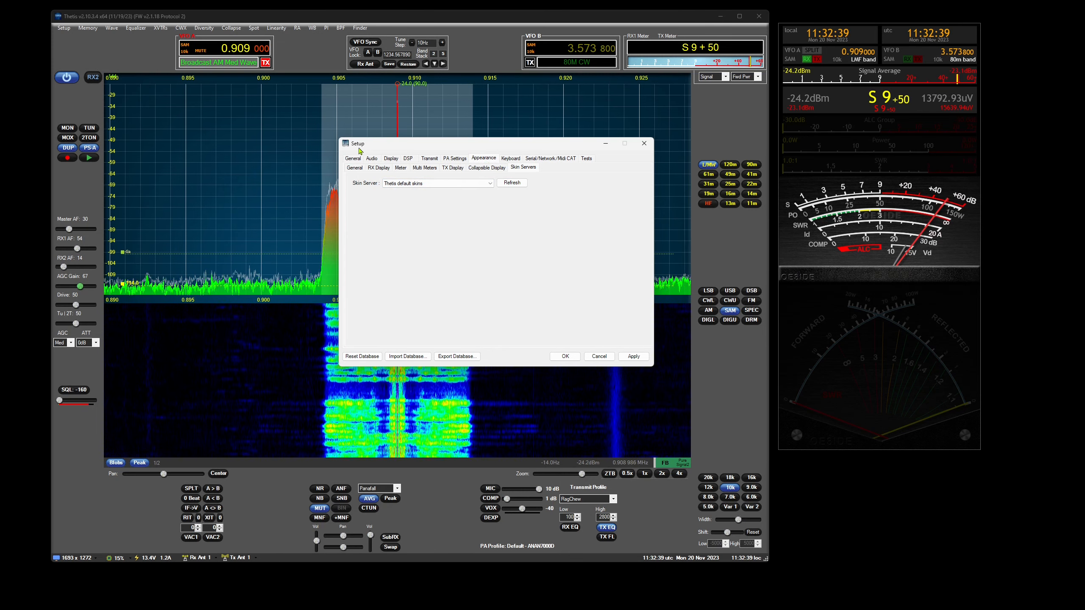
{"action": "left_click", "coordinate": [490, 184]}
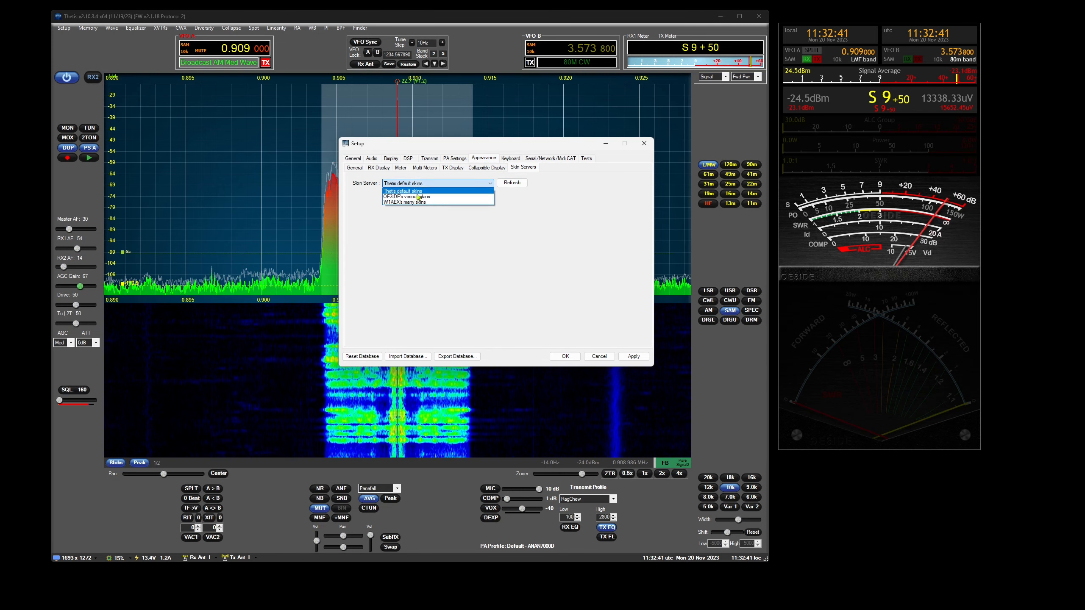
{"action": "left_click", "coordinate": [418, 197]}
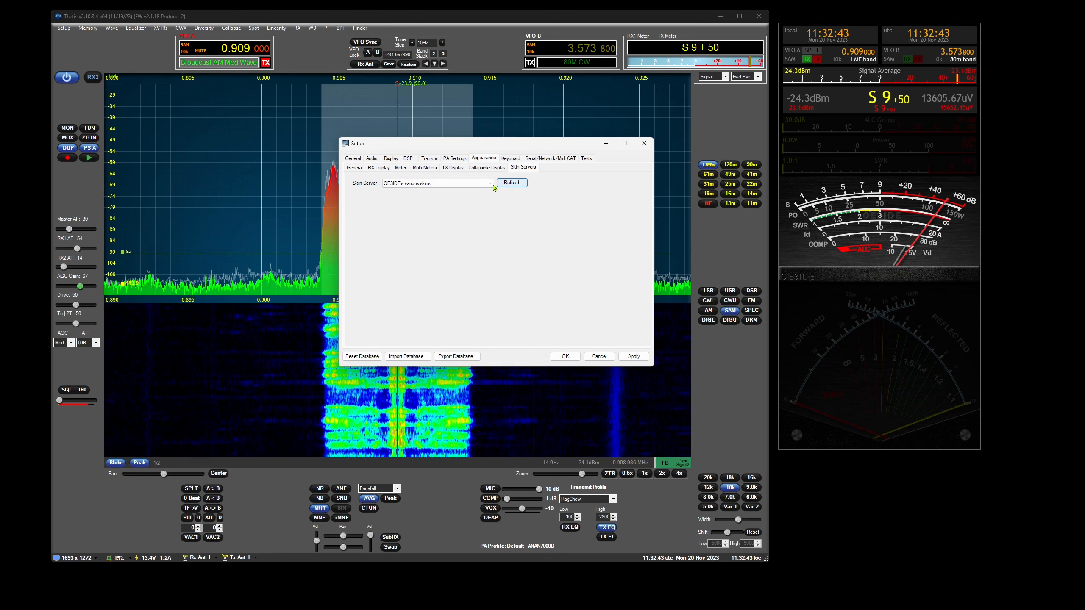
{"action": "left_click", "coordinate": [511, 183]}
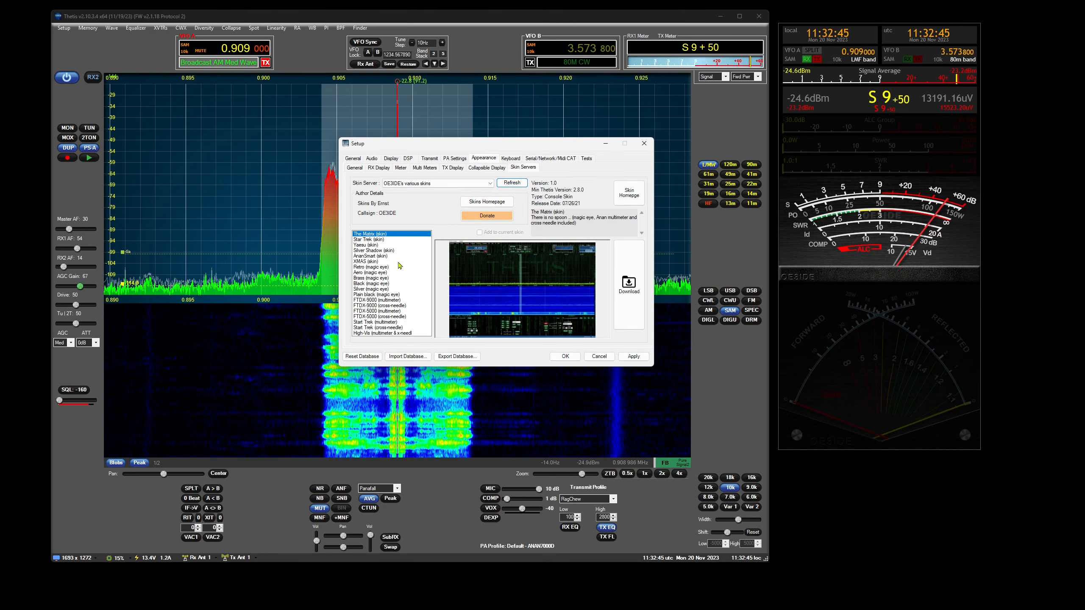
- Download the XMAS skin, apply OE3IDE-XMAS as the console skin and save the setup
{"action": "left_click", "coordinate": [386, 261]}
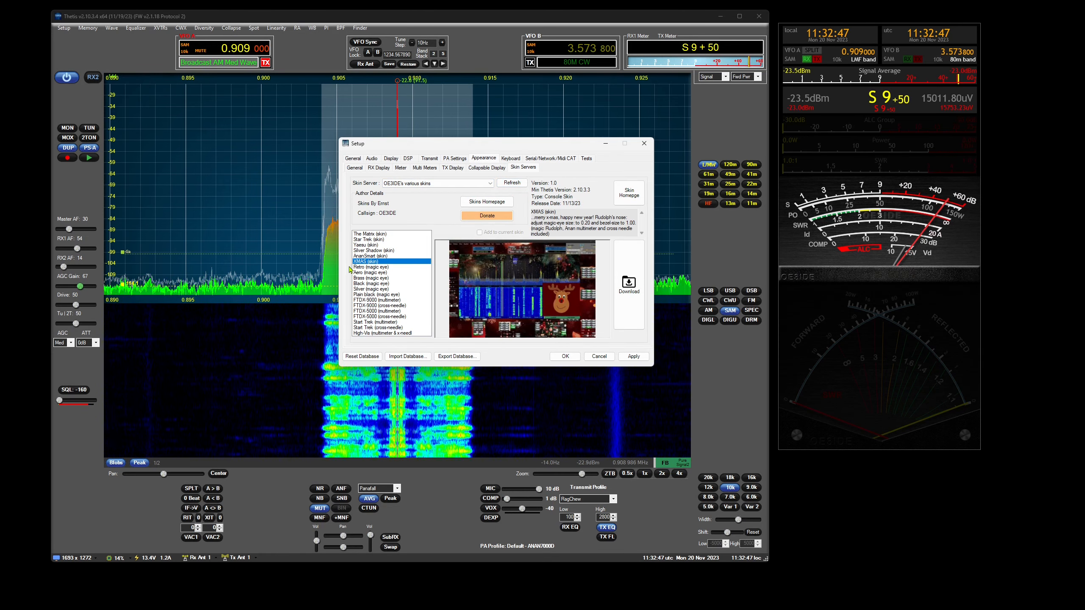
{"action": "left_click", "coordinate": [630, 285]}
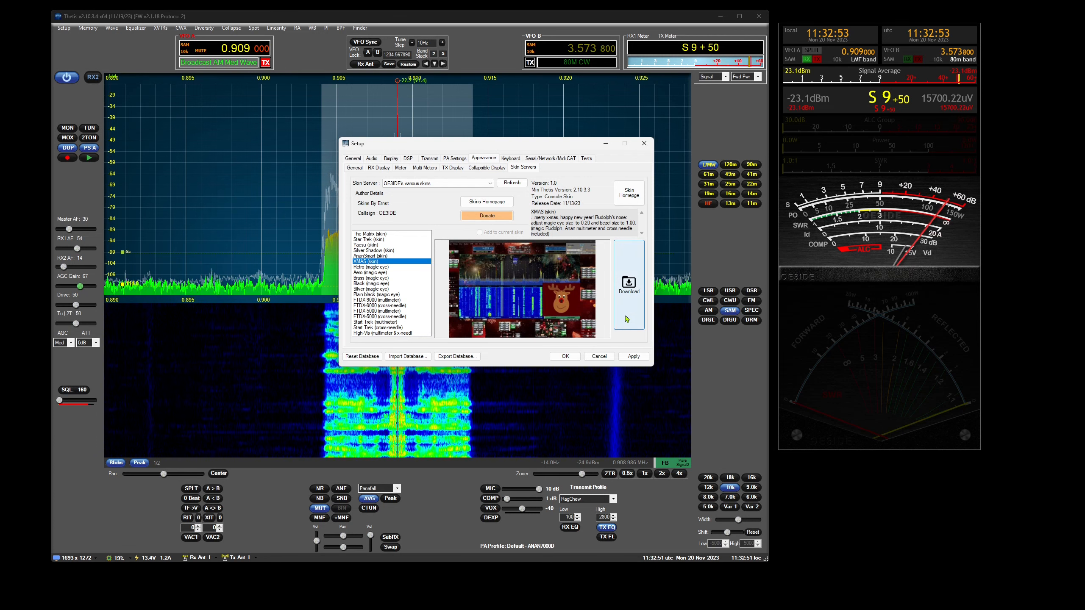
{"action": "left_click", "coordinate": [356, 168]}
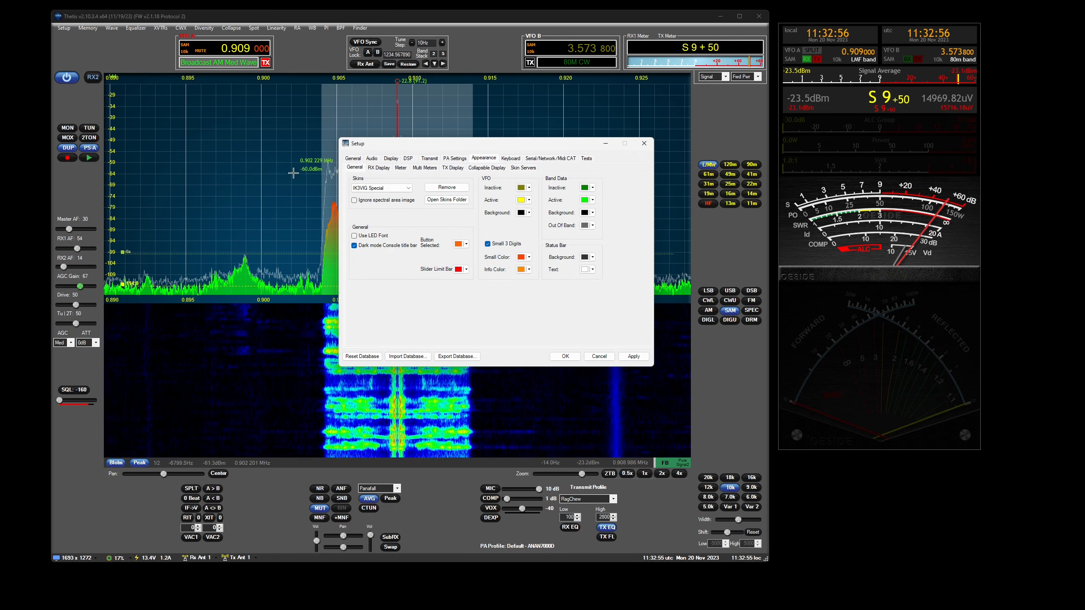
{"action": "left_click", "coordinate": [406, 191]}
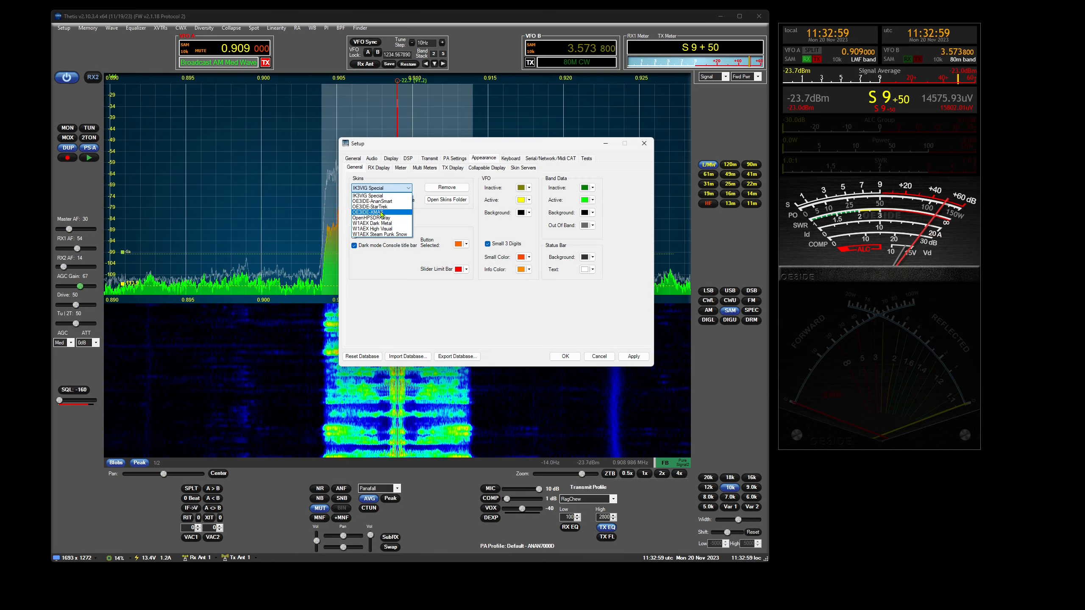
{"action": "left_click", "coordinate": [381, 213]}
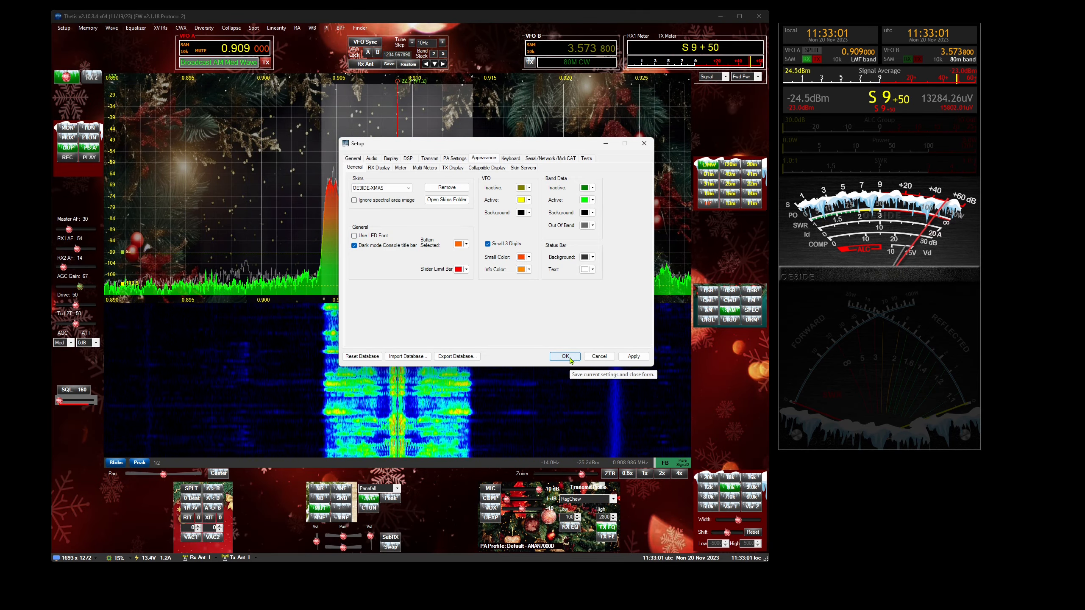
{"action": "left_click", "coordinate": [566, 356]}
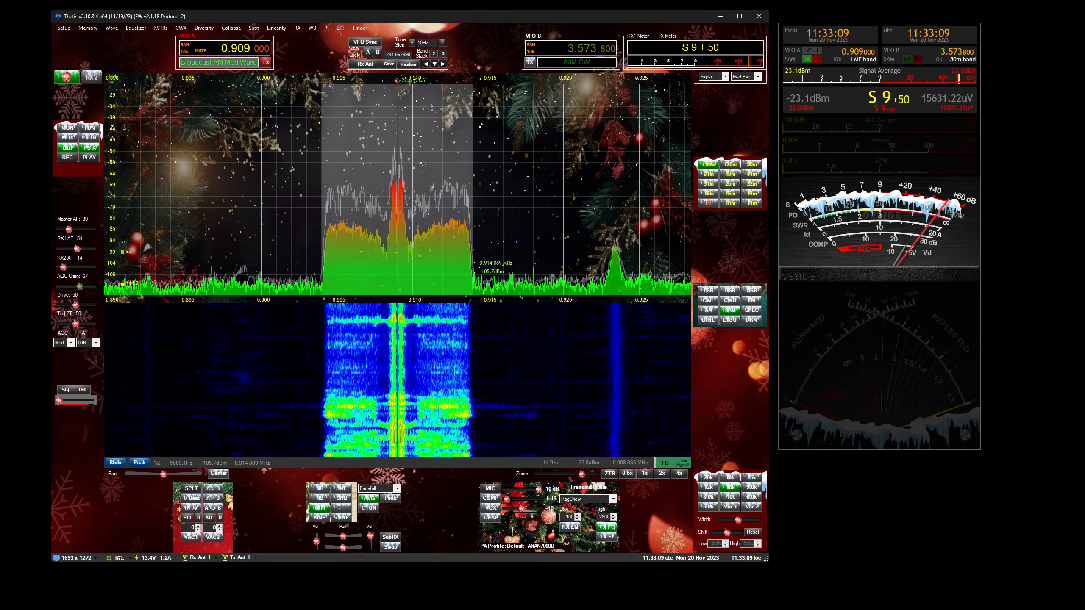
- Add a new TRX1 multi-meter container and put the Magic Eye meter in it
{"action": "left_click", "coordinate": [63, 28]}
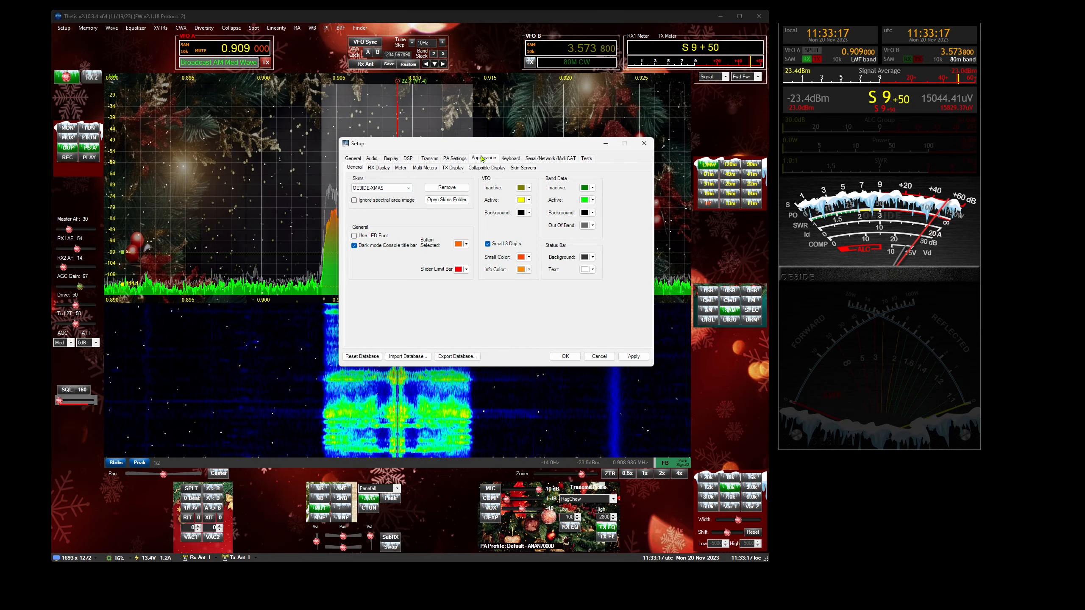
{"action": "left_click", "coordinate": [426, 169]}
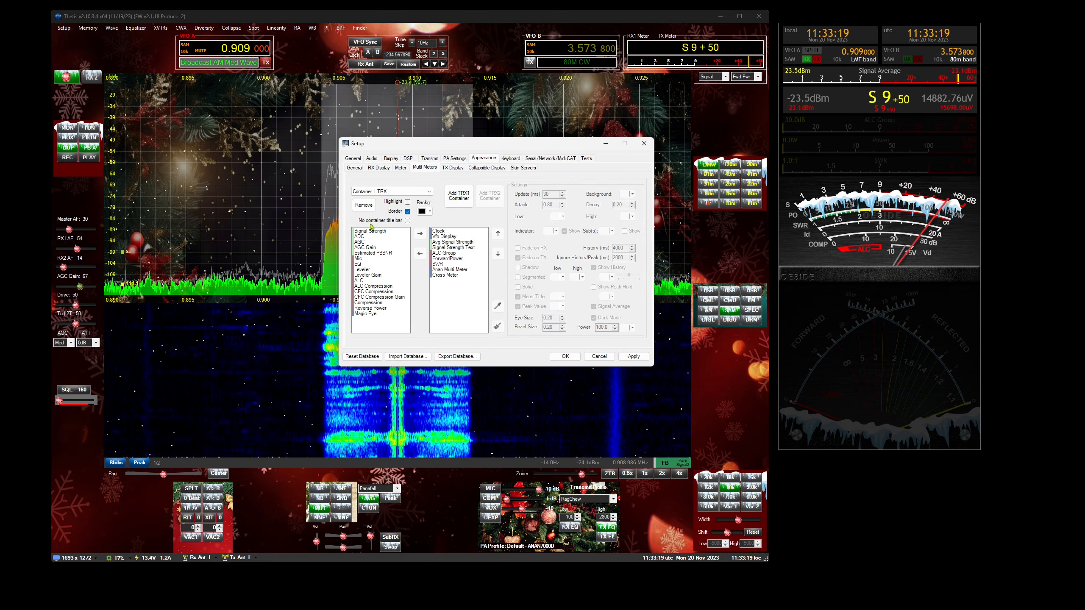
{"action": "left_click", "coordinate": [455, 200]}
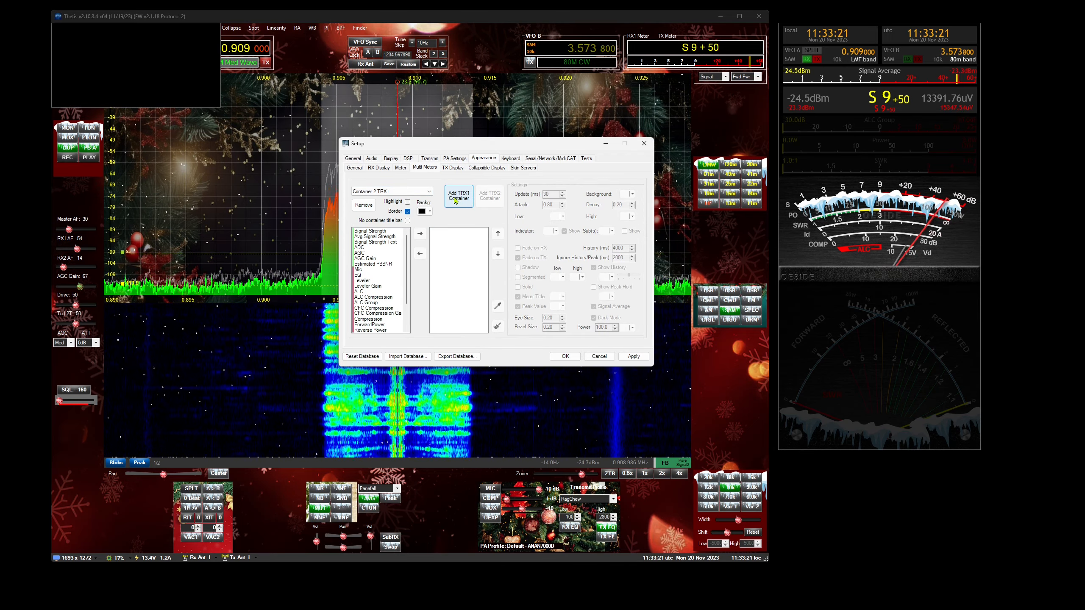
{"action": "scroll", "coordinate": [378, 318], "scroll_direction": "down", "scroll_amount": 2}
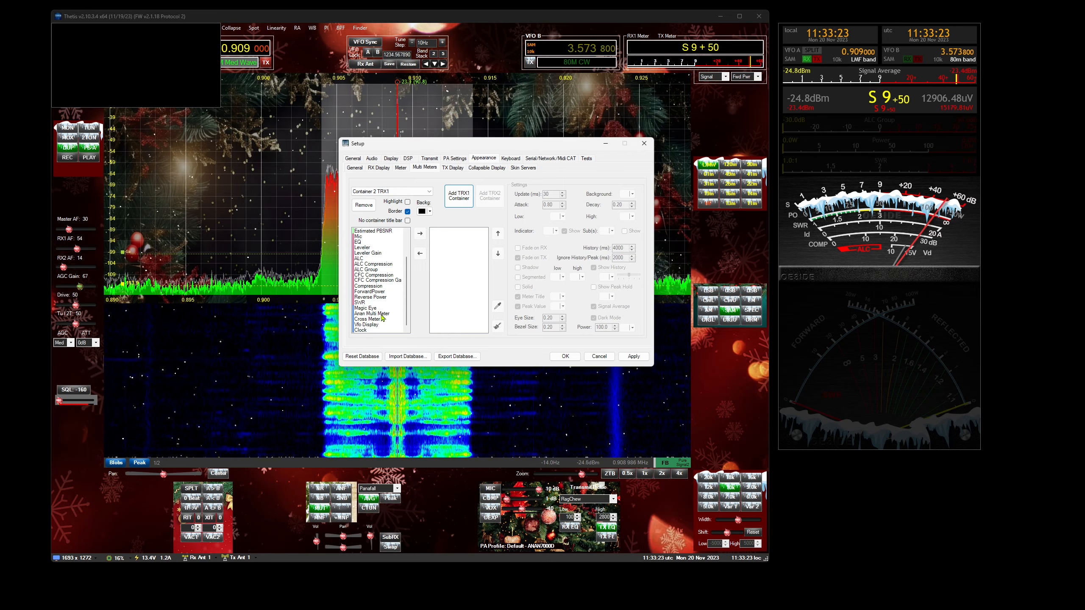
{"action": "double_click", "coordinate": [376, 308]}
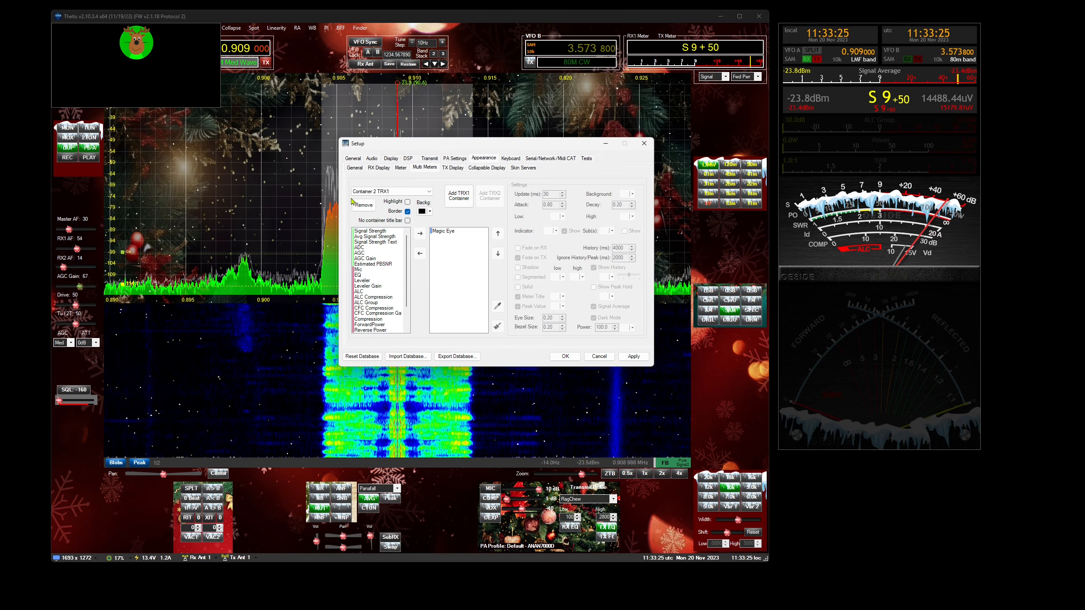
- Set the Magic Eye's bezel size to 1.00 and enlarge its container so the whole reindeer fits
{"action": "left_click_drag", "start_coordinate": [218, 104], "coordinate": [271, 144]}
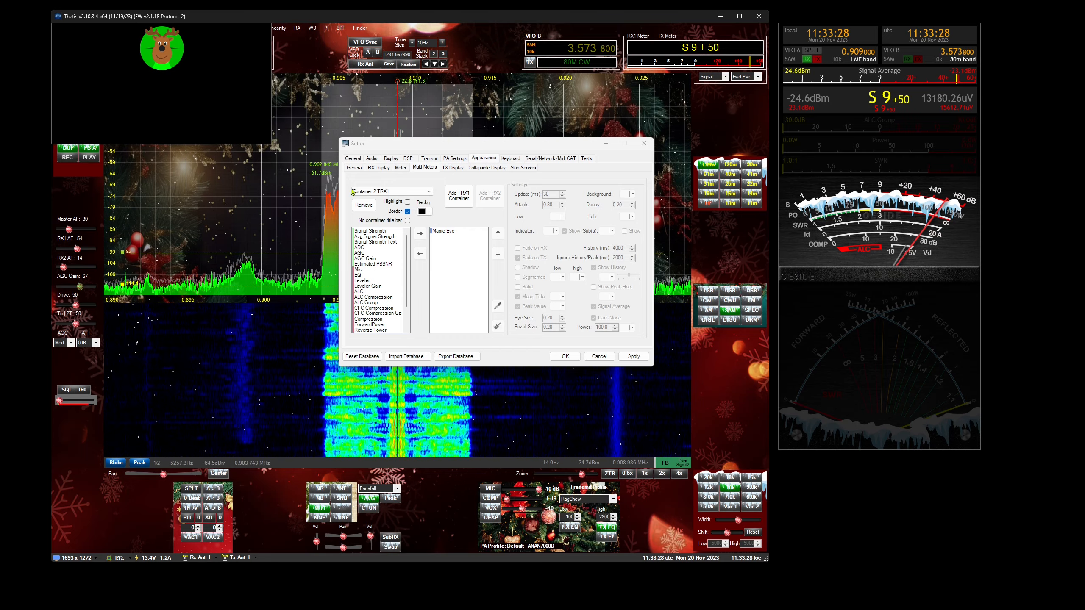
{"action": "left_click", "coordinate": [454, 231]}
{"action": "scroll", "coordinate": [552, 326], "scroll_direction": "up", "scroll_amount": 20}
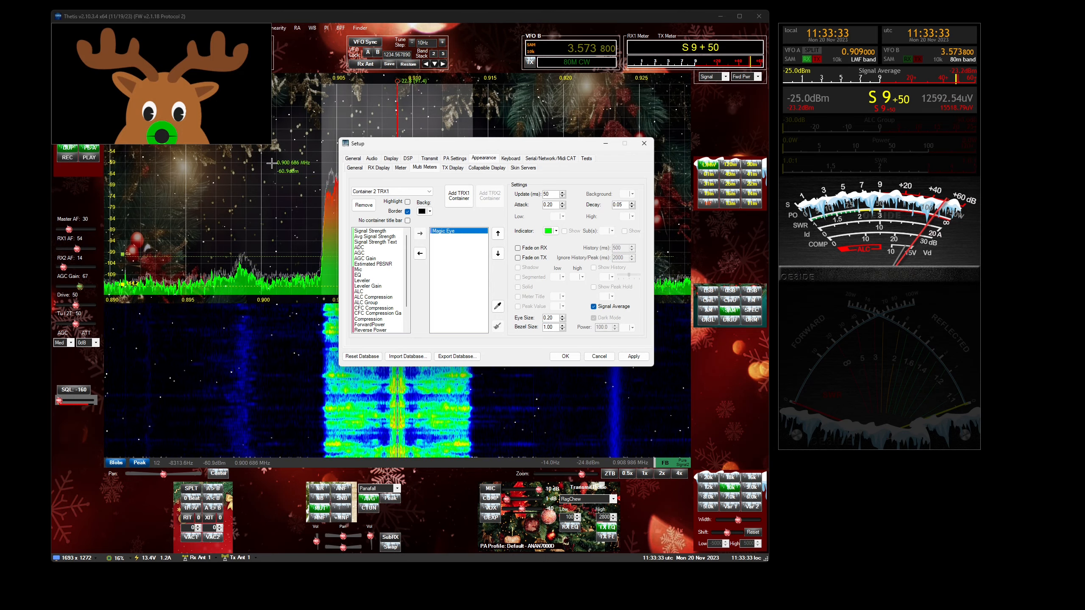
{"action": "left_click_drag", "start_coordinate": [269, 141], "coordinate": [268, 222]}
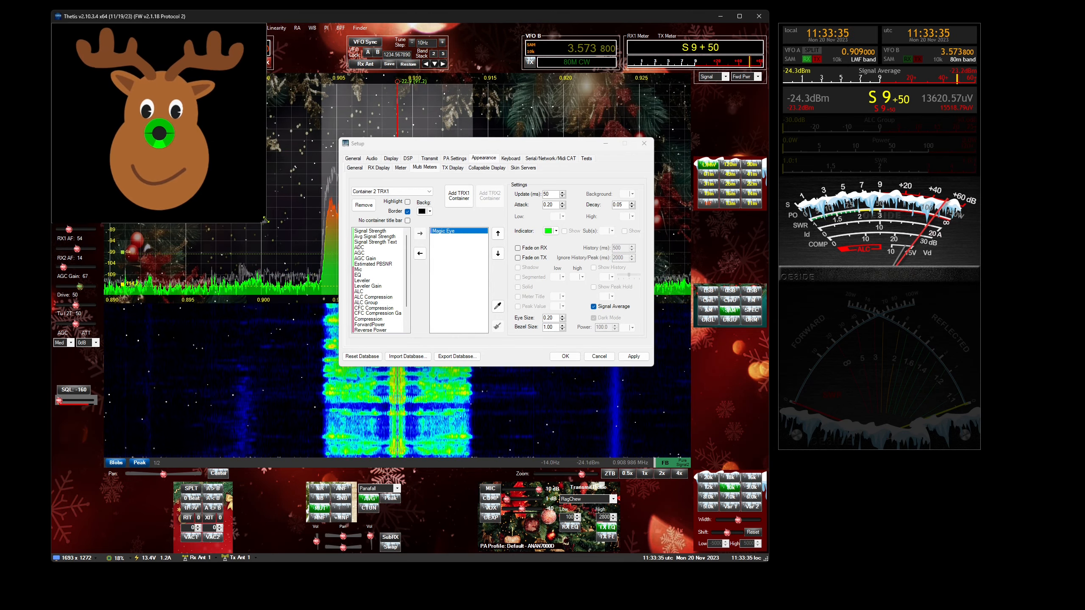
- Change the Magic Eye's indicator colour to red, set its eye size to 0.15 and save the setup
{"action": "left_click", "coordinate": [555, 233]}
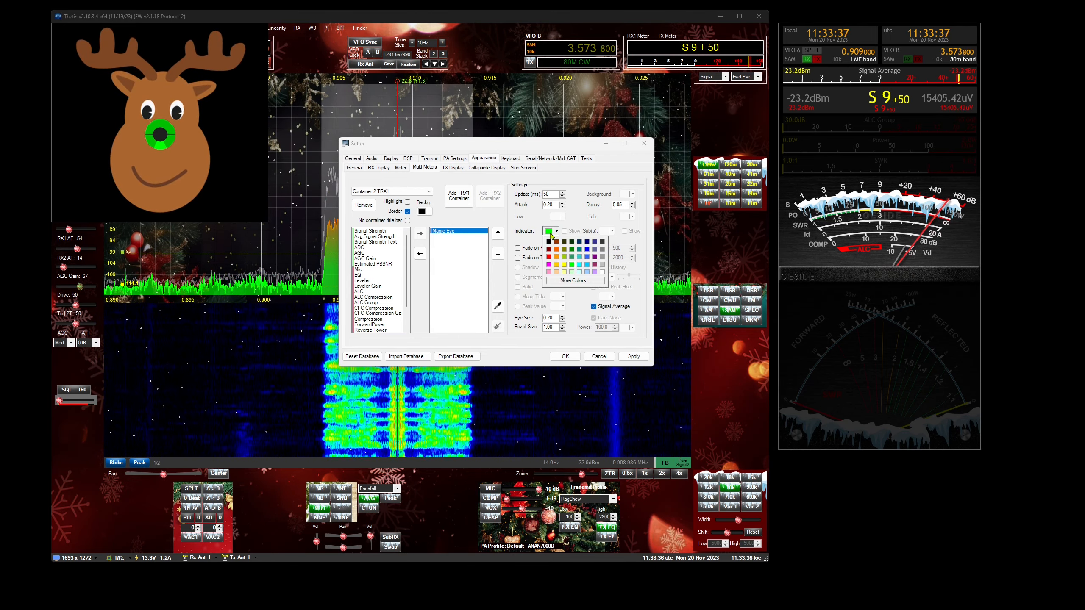
{"action": "left_click", "coordinate": [551, 260]}
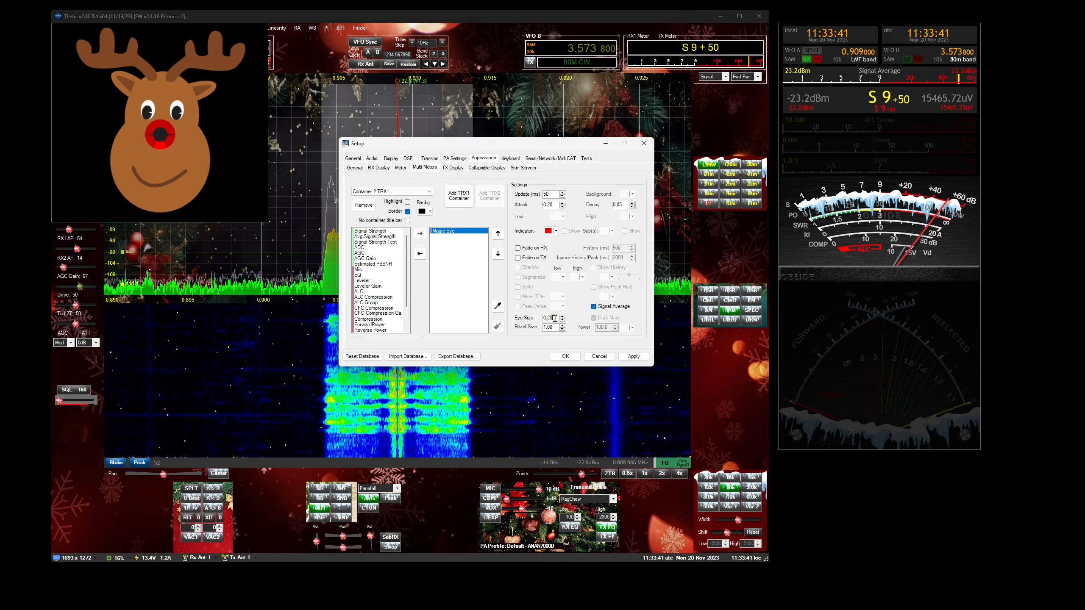
{"action": "scroll", "coordinate": [556, 318], "scroll_direction": "down", "scroll_amount": 5}
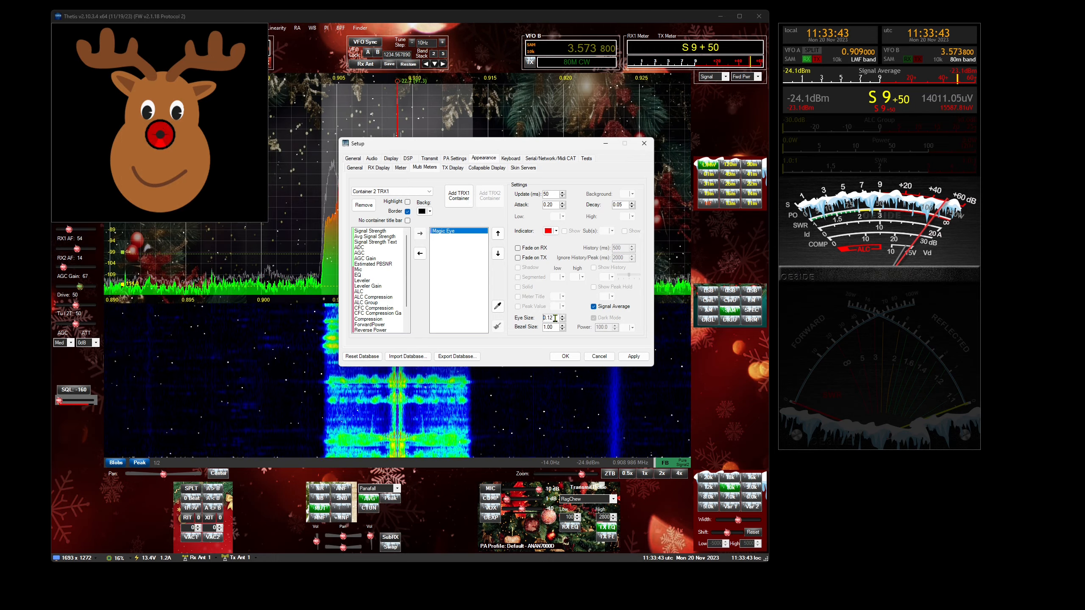
{"action": "scroll", "coordinate": [555, 319], "scroll_direction": "up", "scroll_amount": 2}
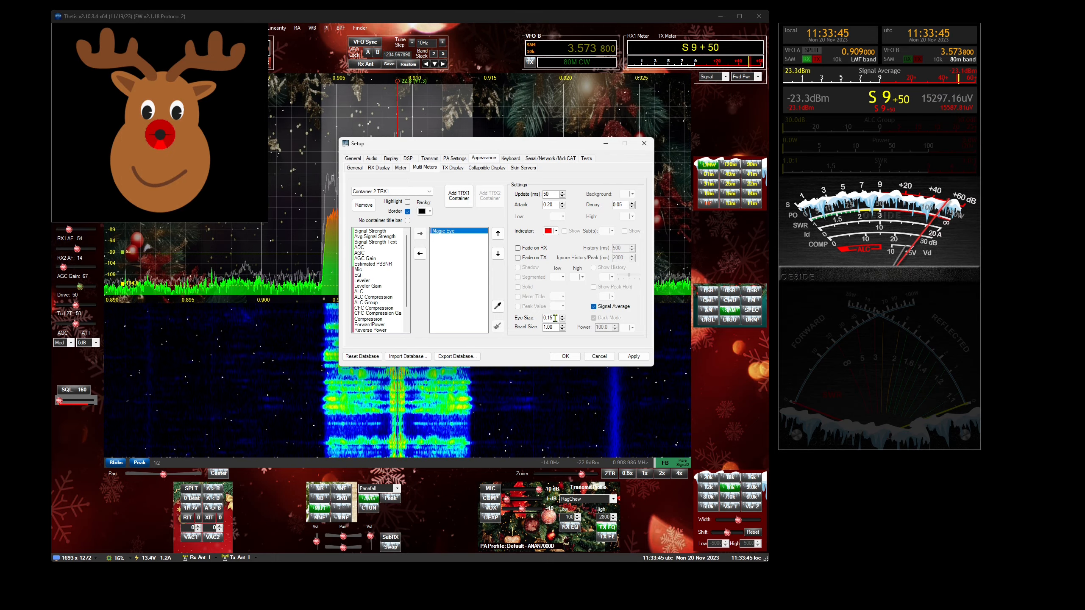
{"action": "left_click", "coordinate": [565, 357]}
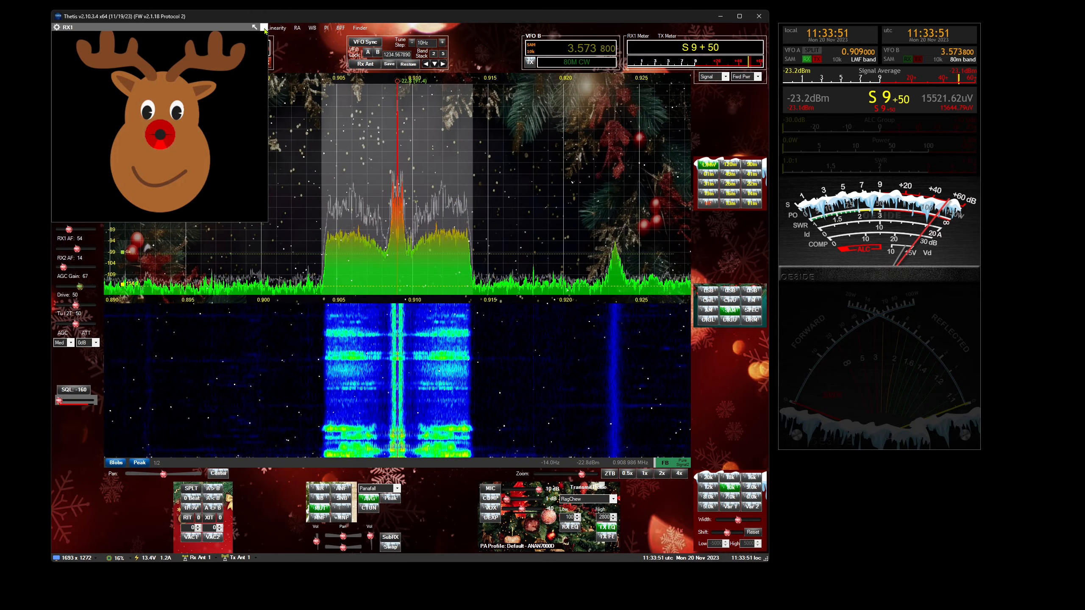
- Float the reindeer meter container outside the console, shrink it and place it beneath the existing meter window
{"action": "left_click", "coordinate": [264, 28]}
{"action": "left_click_drag", "start_coordinate": [232, 150], "coordinate": [192, 178]}
{"action": "mouse_move", "coordinate": [116, 70]}
{"action": "left_click_drag", "start_coordinate": [116, 69], "coordinate": [885, 481]}
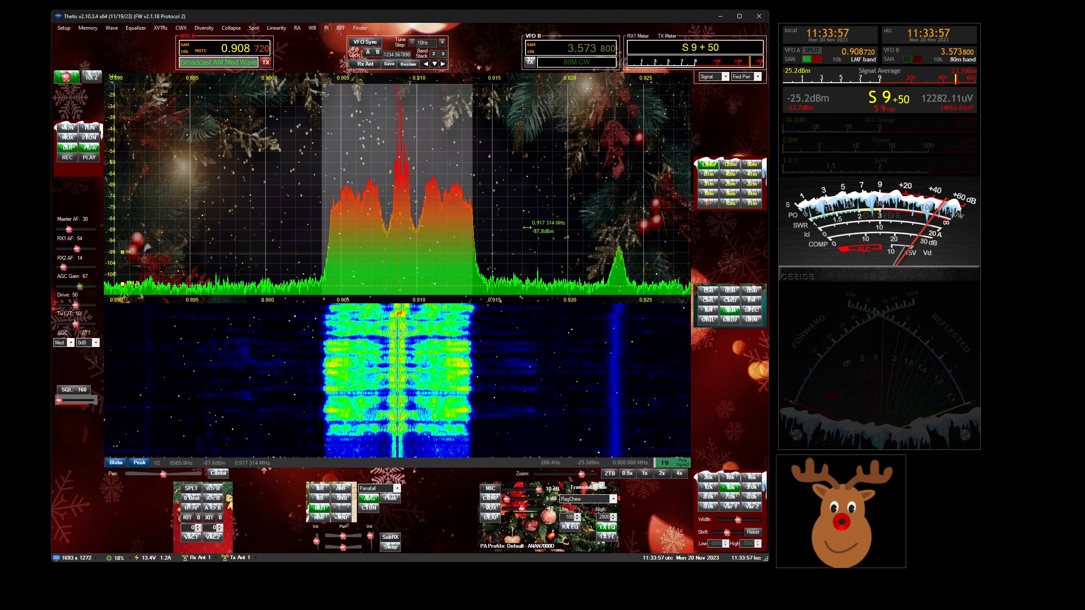
- Turn on CTUN for the receiver
{"action": "left_click", "coordinate": [370, 508]}
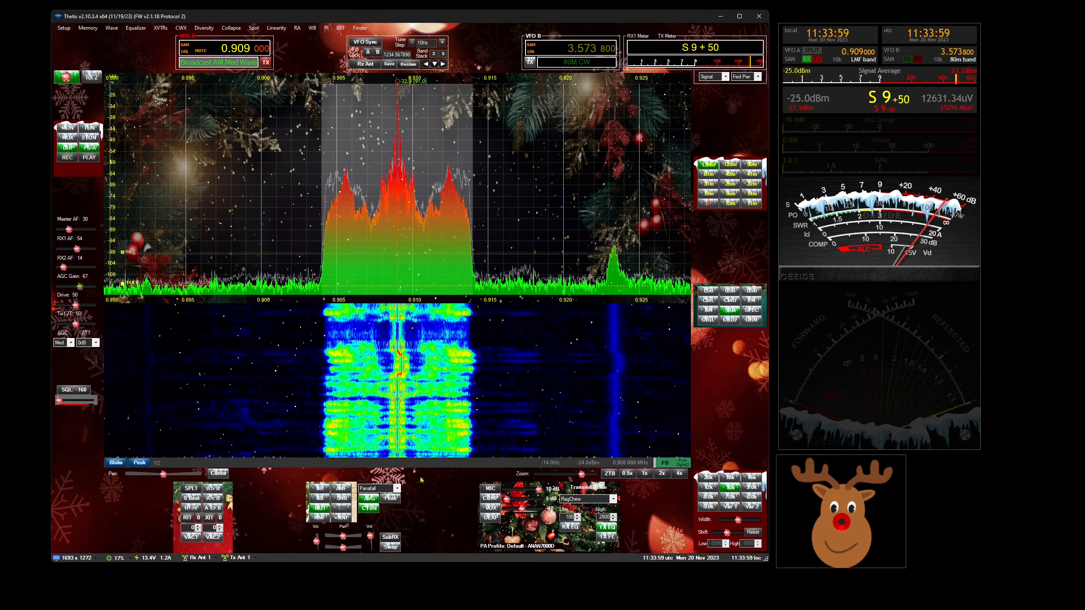
- Tune VFO A away from the station to 0.918990 MHz
{"action": "left_click", "coordinate": [541, 238]}
{"action": "left_click_drag", "start_coordinate": [541, 238], "coordinate": [548, 238]}
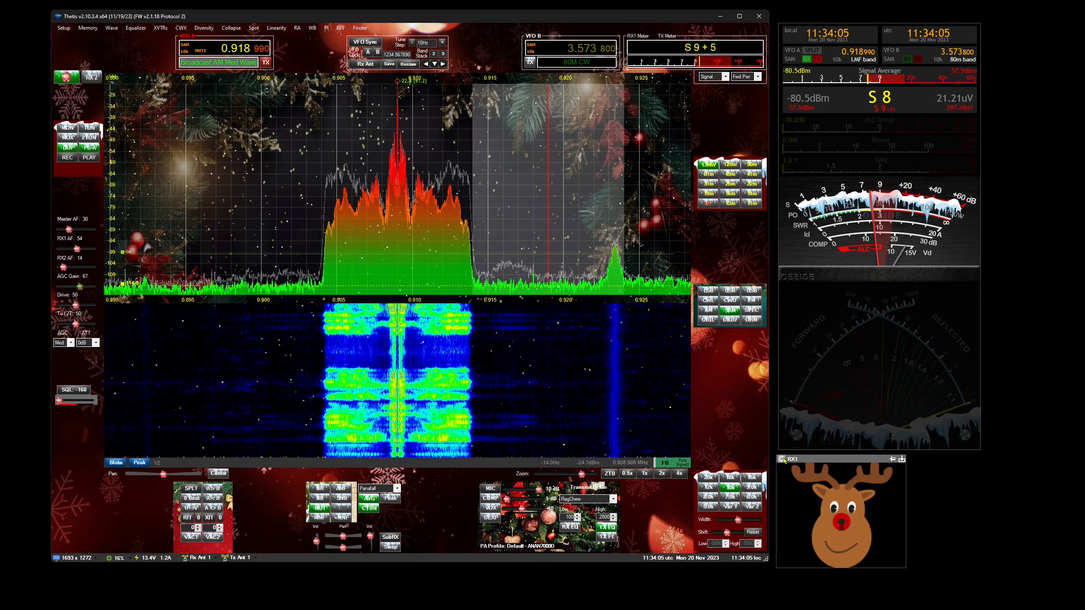
- Set the Magic Eye's attack to 0.90 and decay to 0.40, save the setup and retune VFO A to 0.908798 MHz
{"action": "left_click", "coordinate": [781, 458]}
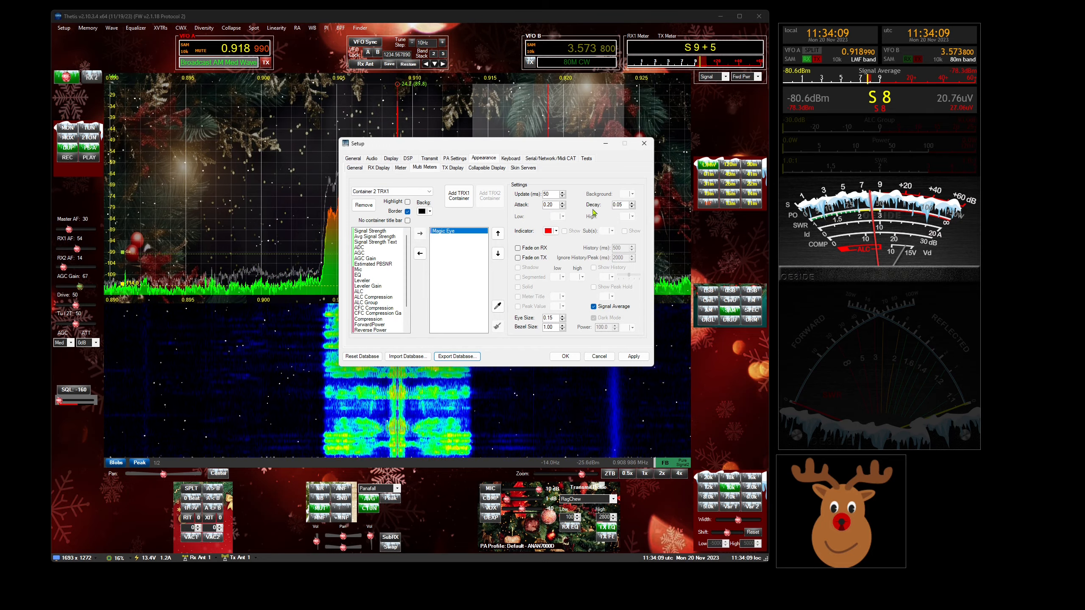
{"action": "left_click", "coordinate": [562, 203]}
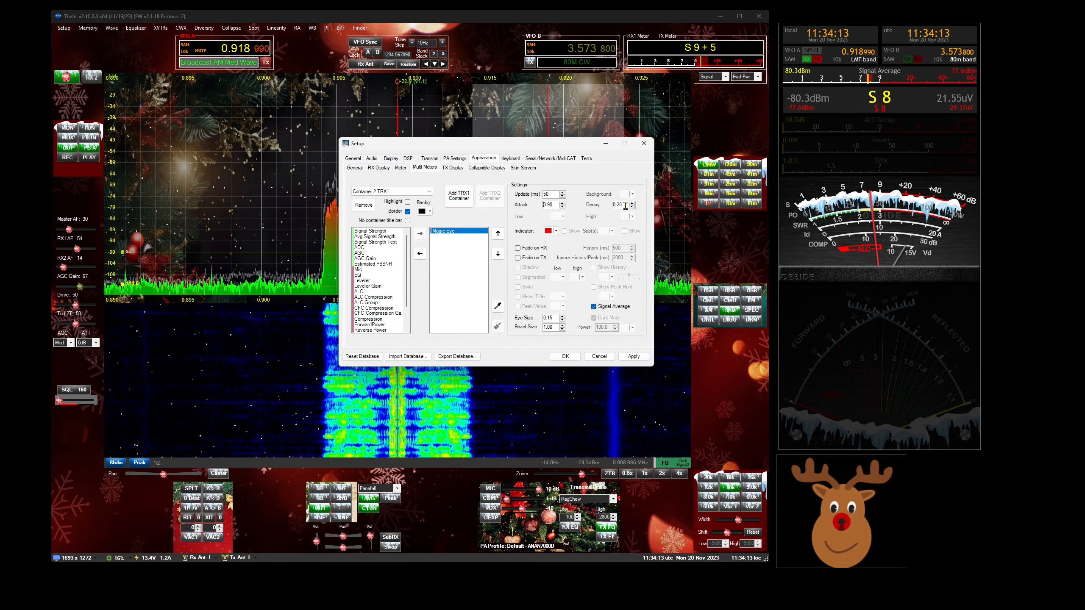
{"action": "left_click", "coordinate": [565, 356]}
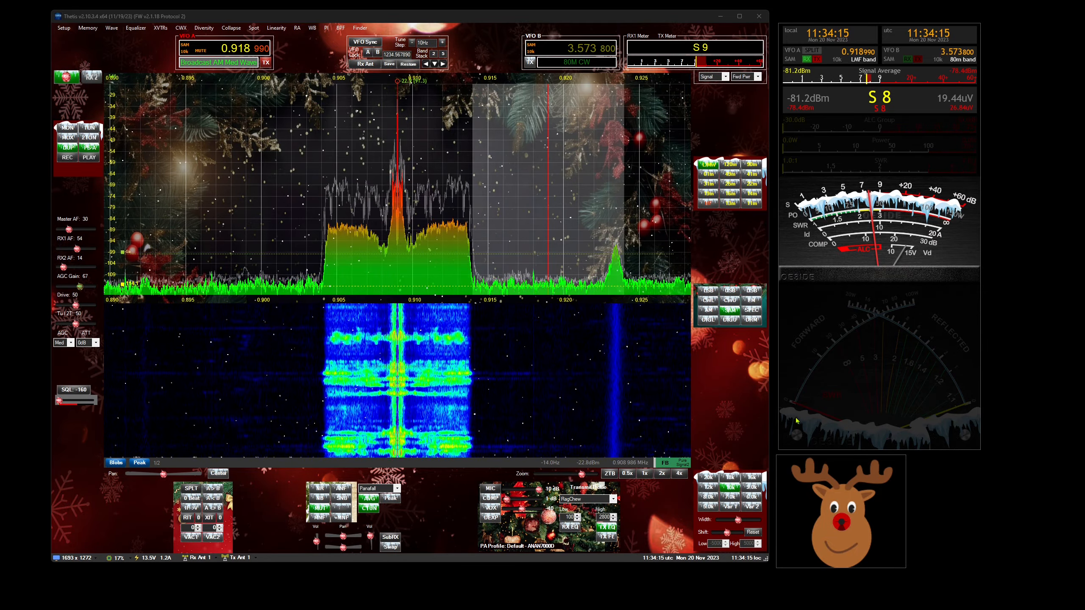
{"action": "left_click_drag", "start_coordinate": [557, 233], "coordinate": [403, 231]}
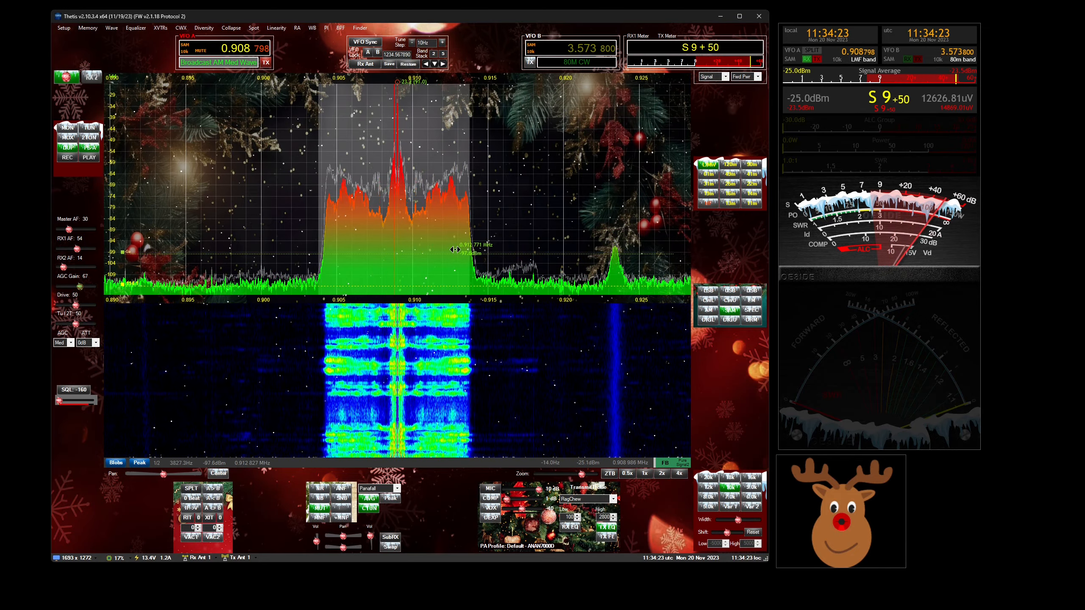
- Apply the IK3VIG Special skin in the appearance settings
{"action": "mouse_move", "coordinate": [782, 460]}
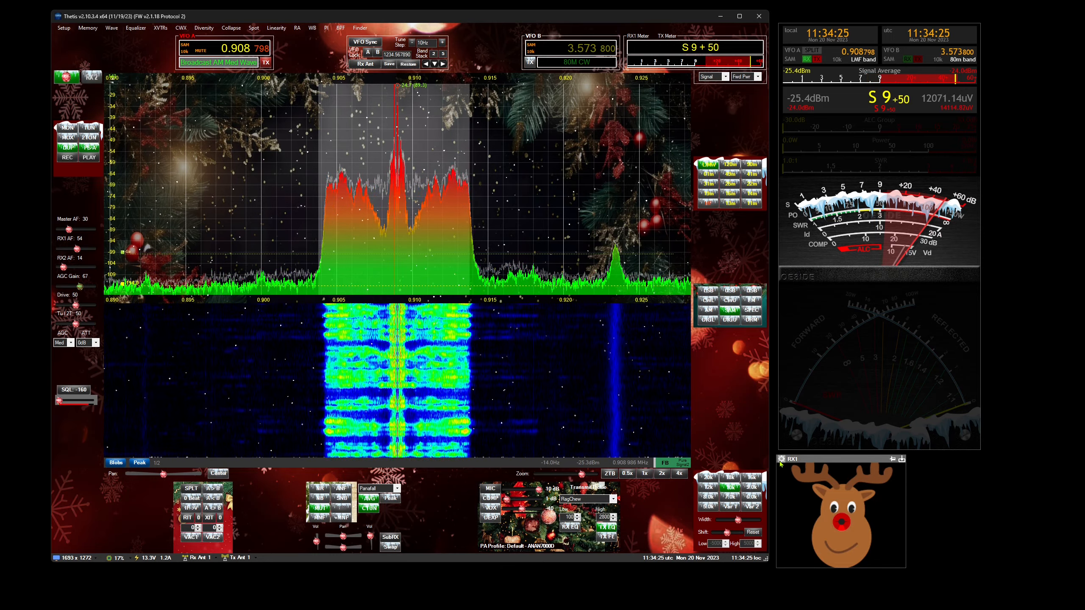
{"action": "left_click", "coordinate": [64, 28]}
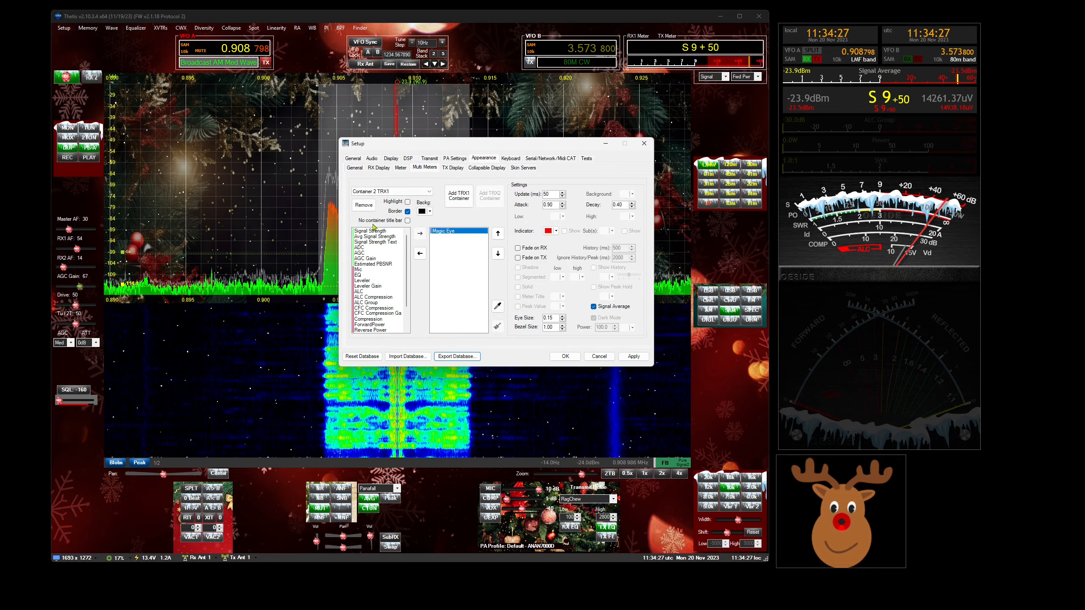
{"action": "left_click", "coordinate": [353, 168]}
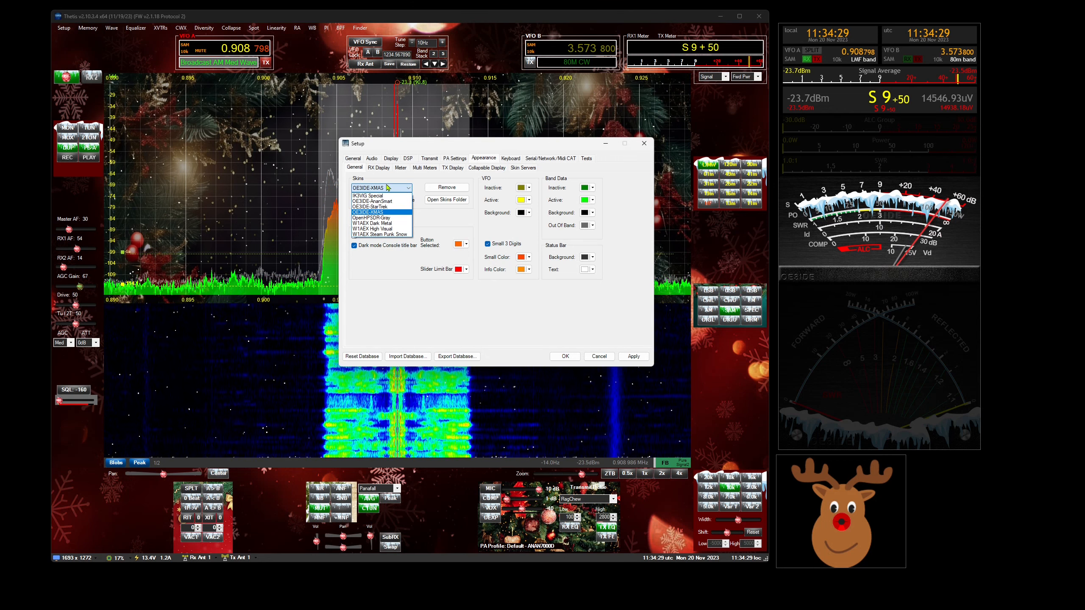
{"action": "left_click", "coordinate": [380, 198]}
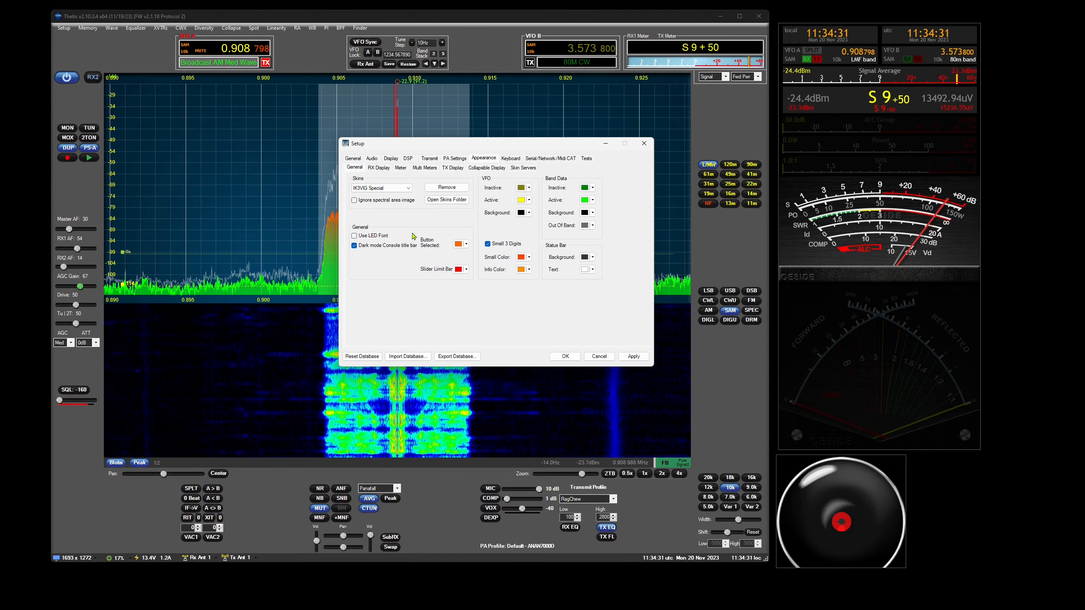
- Highlight Container 2 TRX1 to identify it, turn the highlight off and remove that Magic Eye container
{"action": "mouse_move", "coordinate": [789, 459]}
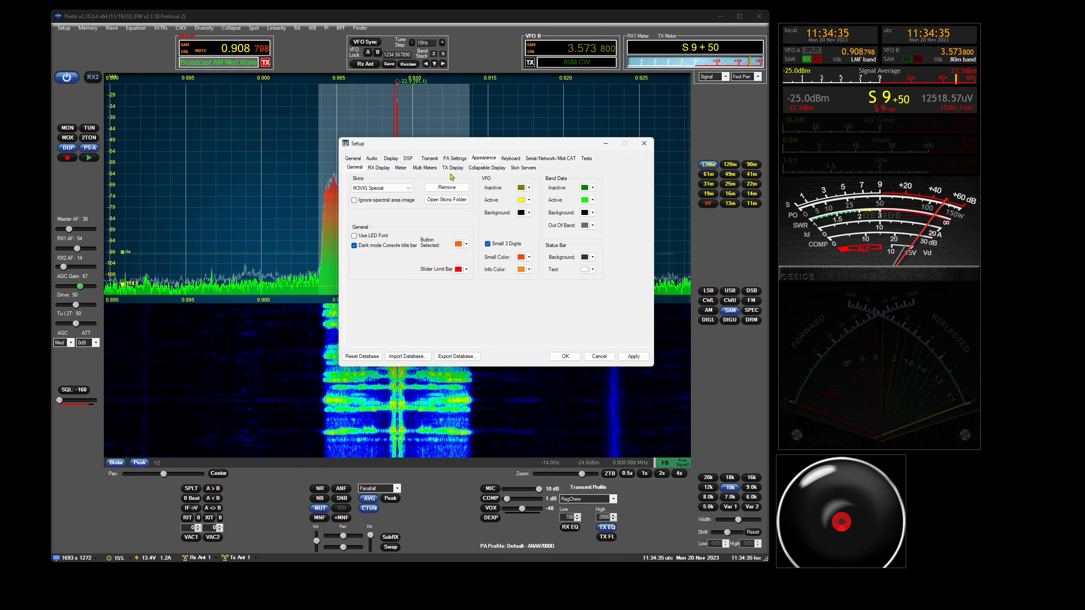
{"action": "left_click", "coordinate": [424, 168]}
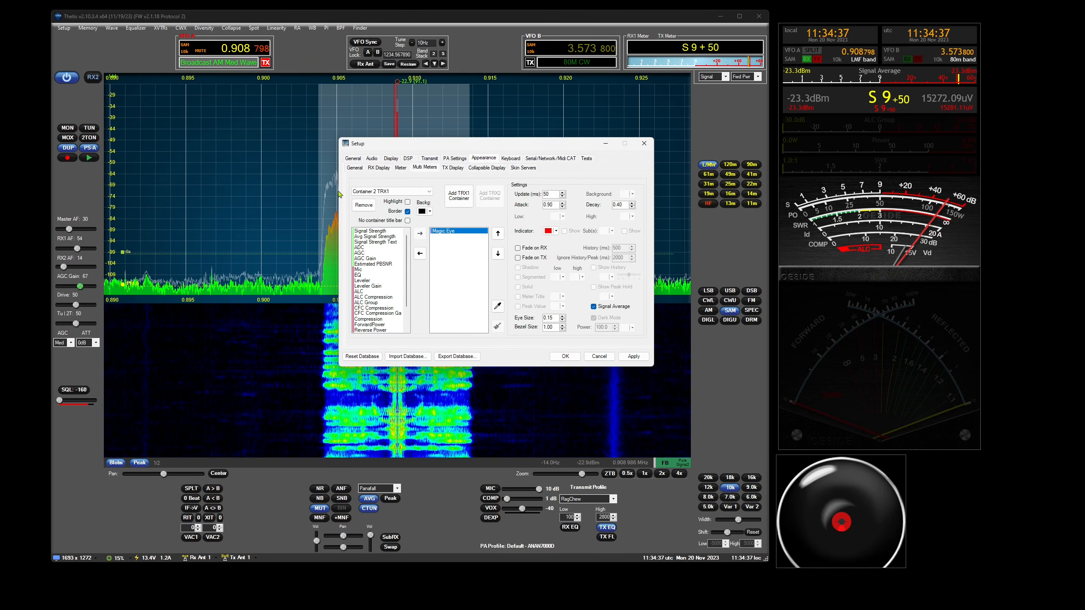
{"action": "left_click", "coordinate": [408, 201]}
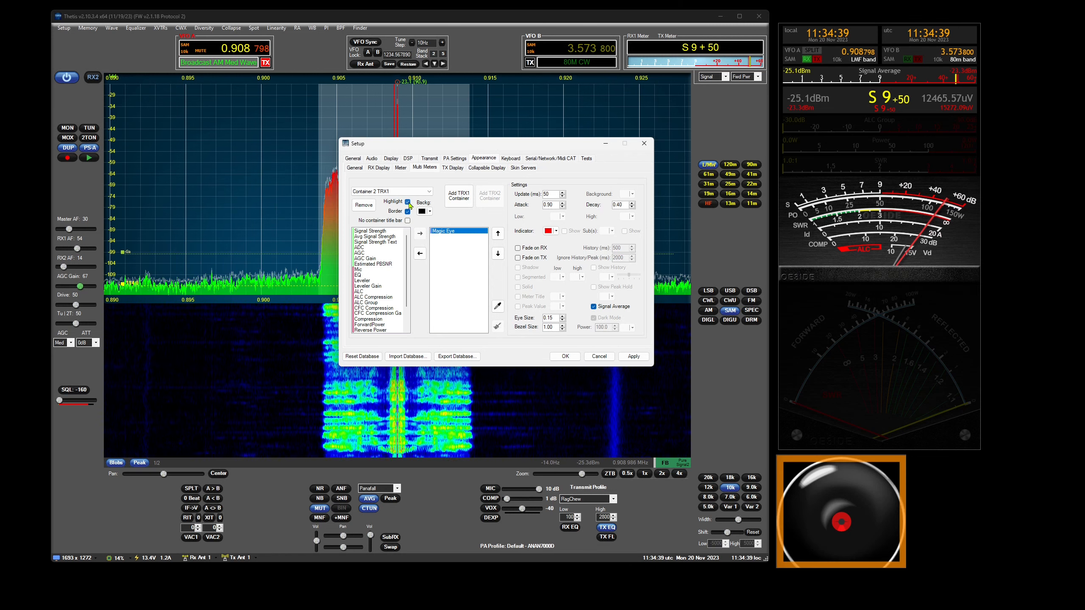
{"action": "left_click", "coordinate": [406, 203]}
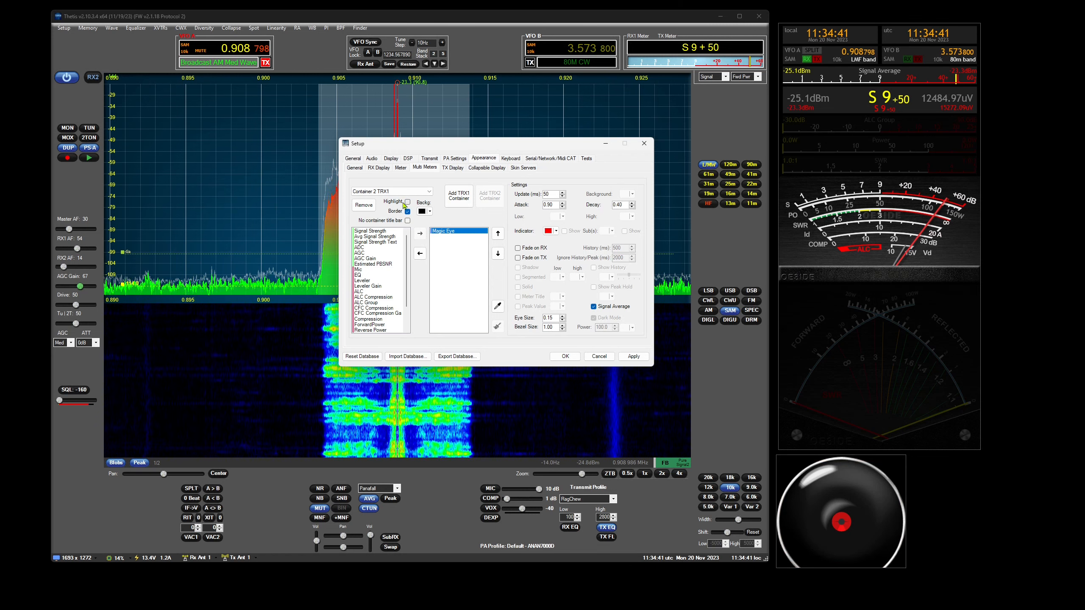
{"action": "left_click", "coordinate": [364, 205]}
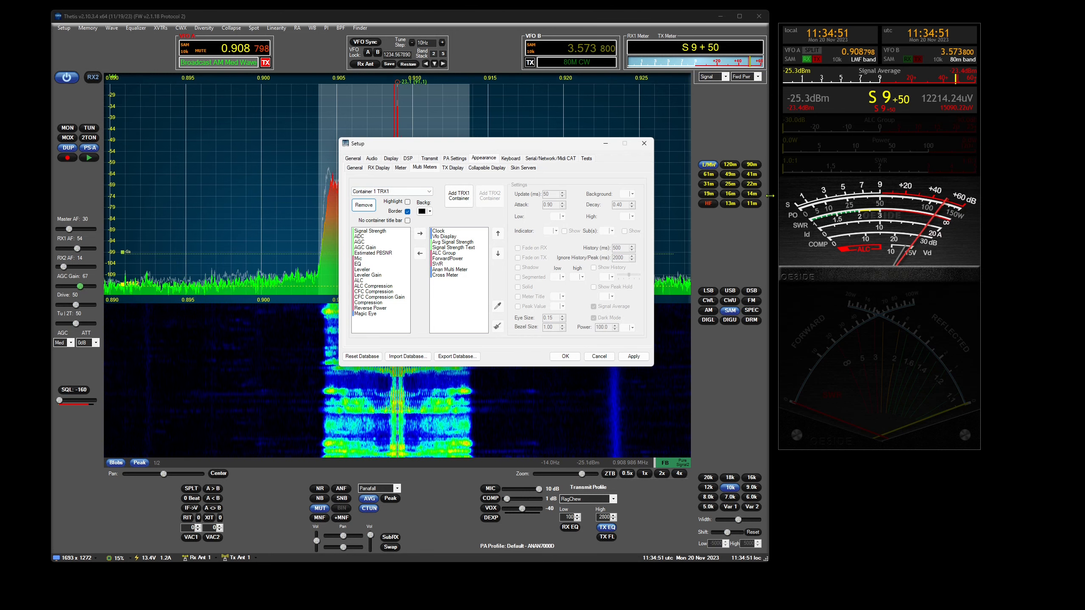
- Move the floating multi-meter window slightly down and turn on No container title bar for Container 1 TRX1
{"action": "mouse_move", "coordinate": [888, 31]}
{"action": "left_click_drag", "start_coordinate": [887, 30], "coordinate": [888, 87]}
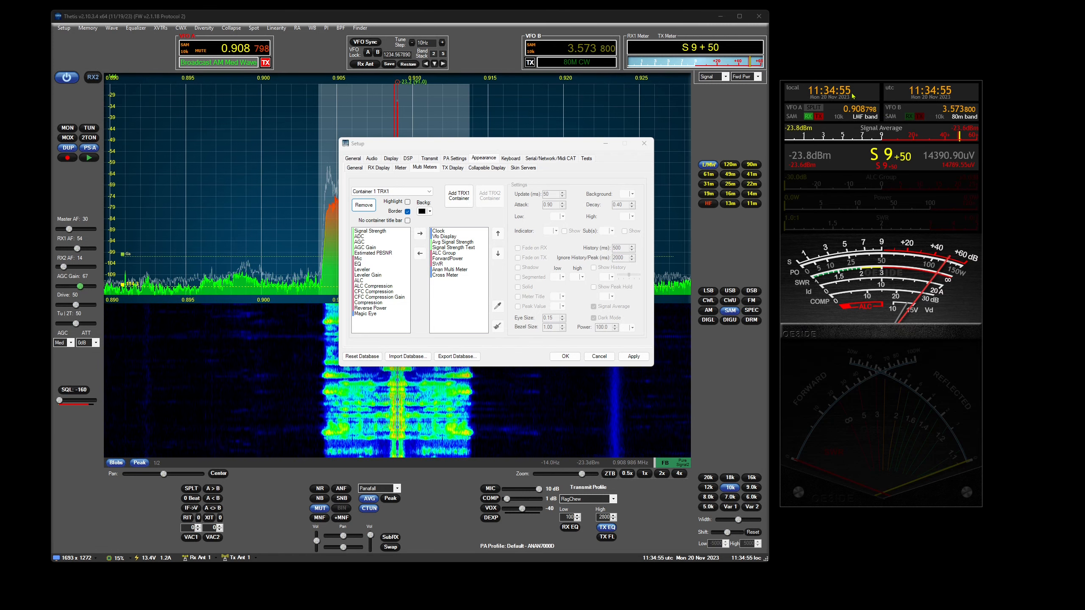
{"action": "mouse_move", "coordinate": [851, 88]}
{"action": "left_mouse_down"}
{"action": "mouse_move", "coordinate": [894, 99]}
{"action": "mouse_move", "coordinate": [849, 95]}
{"action": "left_mouse_up"}
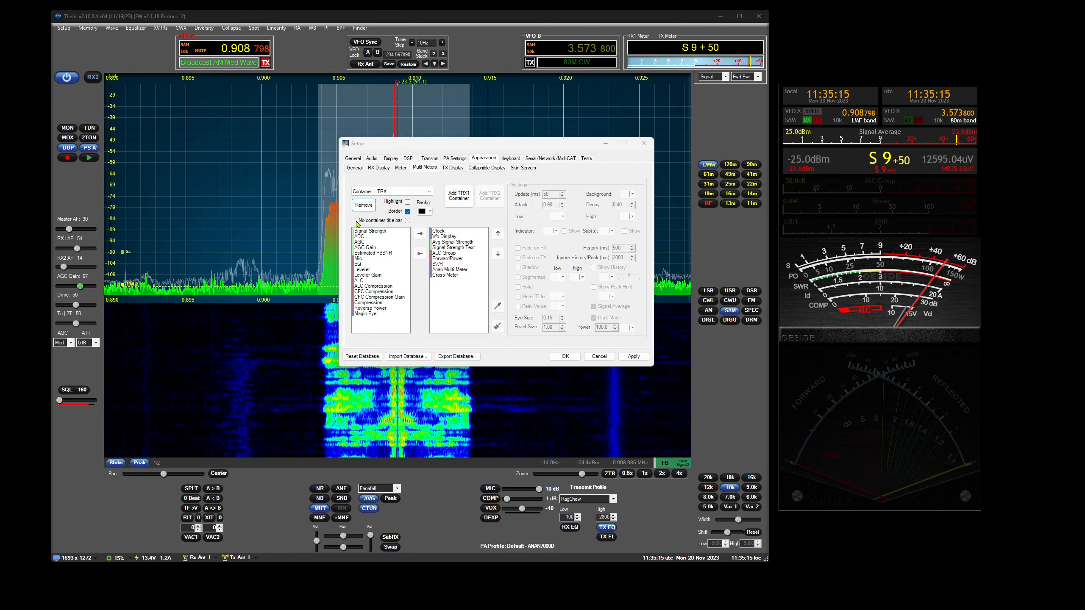
{"action": "left_click", "coordinate": [408, 221]}
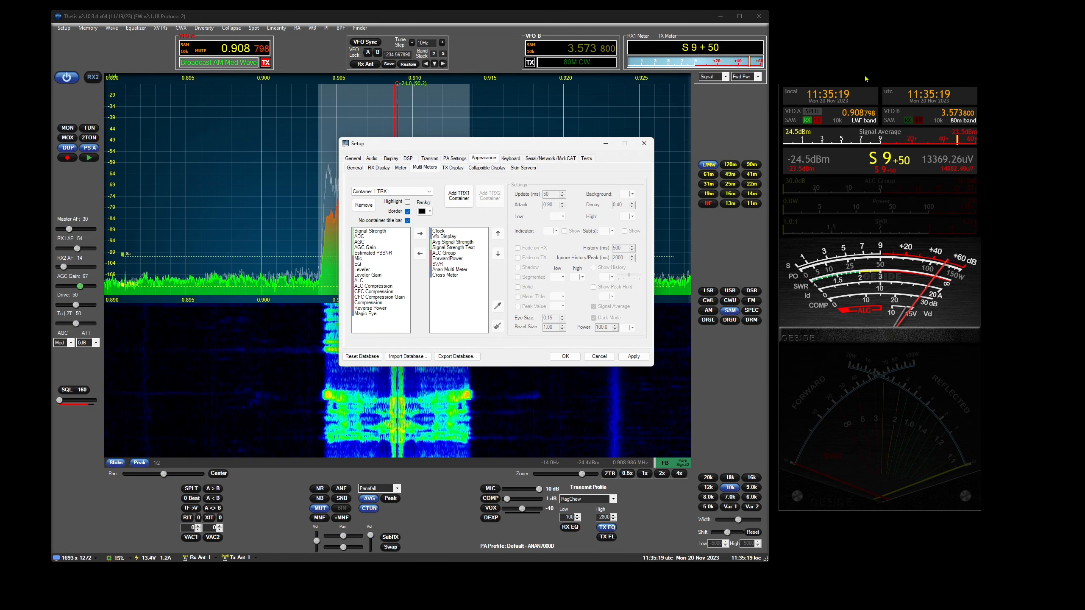
- Add a new TRX1 meter container, turn on its No container title bar option and remove the container
{"action": "left_click", "coordinate": [459, 195]}
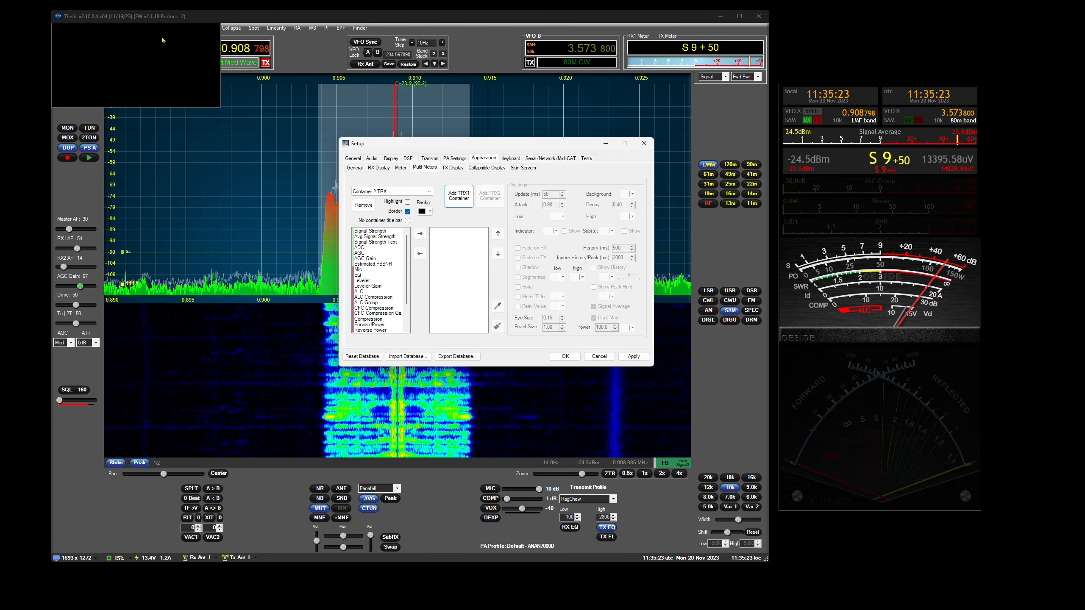
{"action": "left_click", "coordinate": [408, 220]}
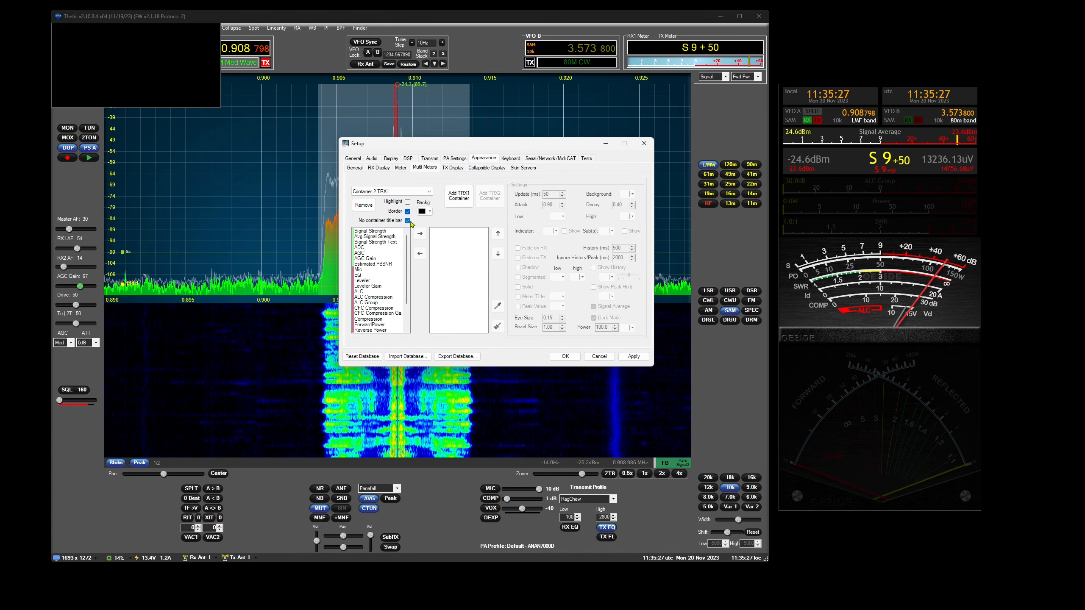
{"action": "left_click", "coordinate": [364, 205]}
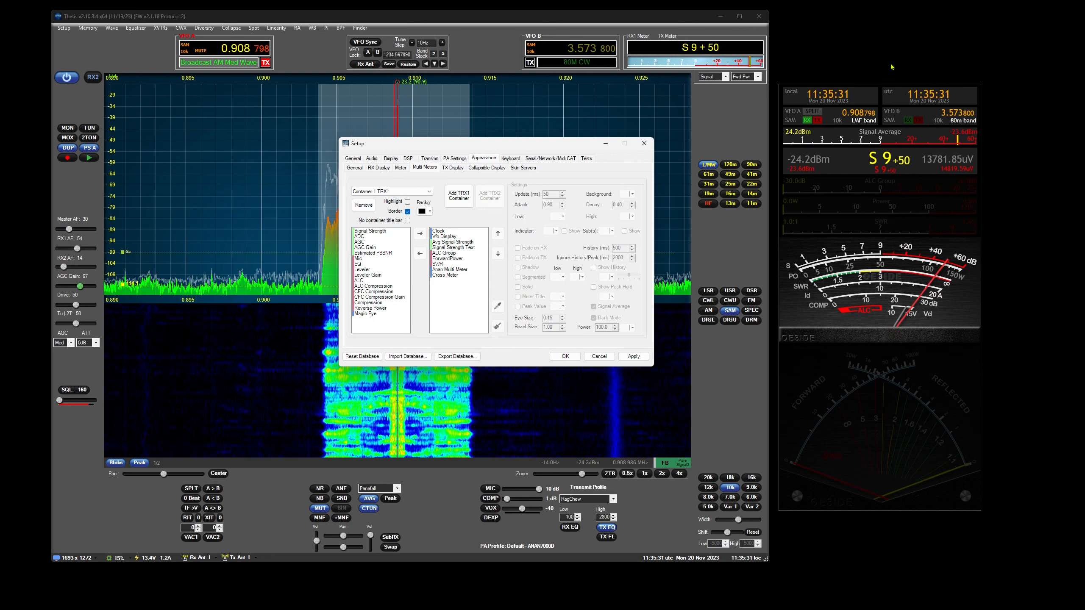
- Move the floating multi-meter window up level with the console's top, leave No container title bar off for it and save the setup
{"action": "left_click", "coordinate": [407, 220]}
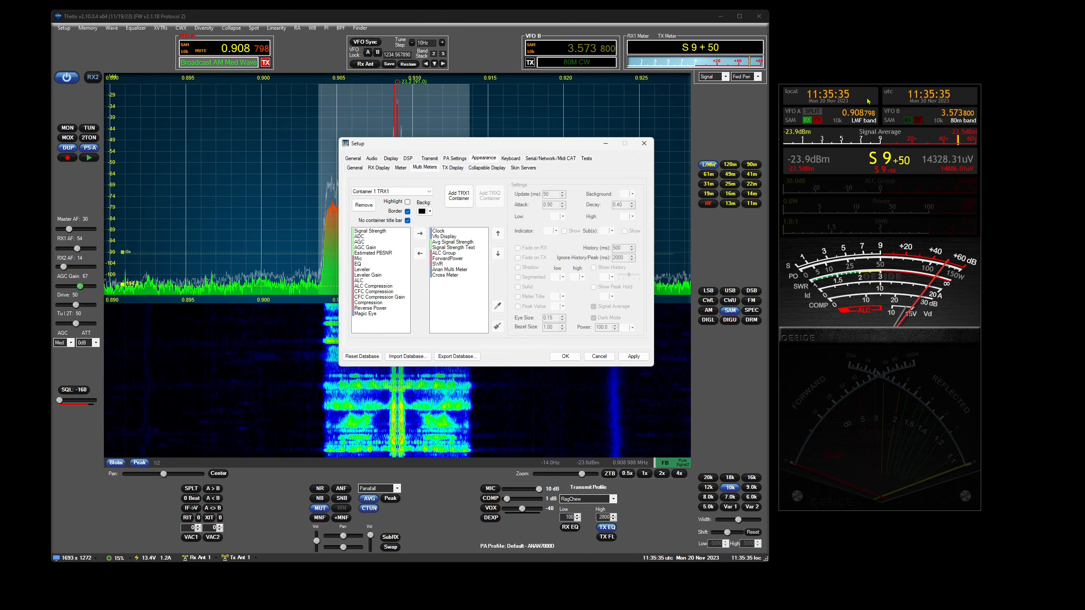
{"action": "left_click_drag", "start_coordinate": [872, 87], "coordinate": [872, 37]}
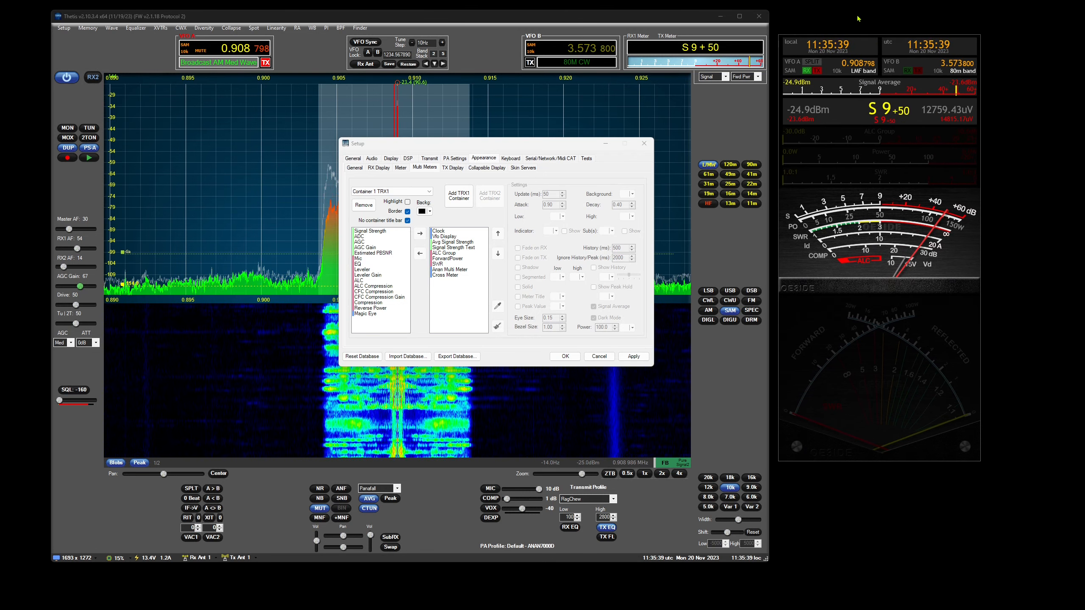
{"action": "mouse_move", "coordinate": [880, 43]}
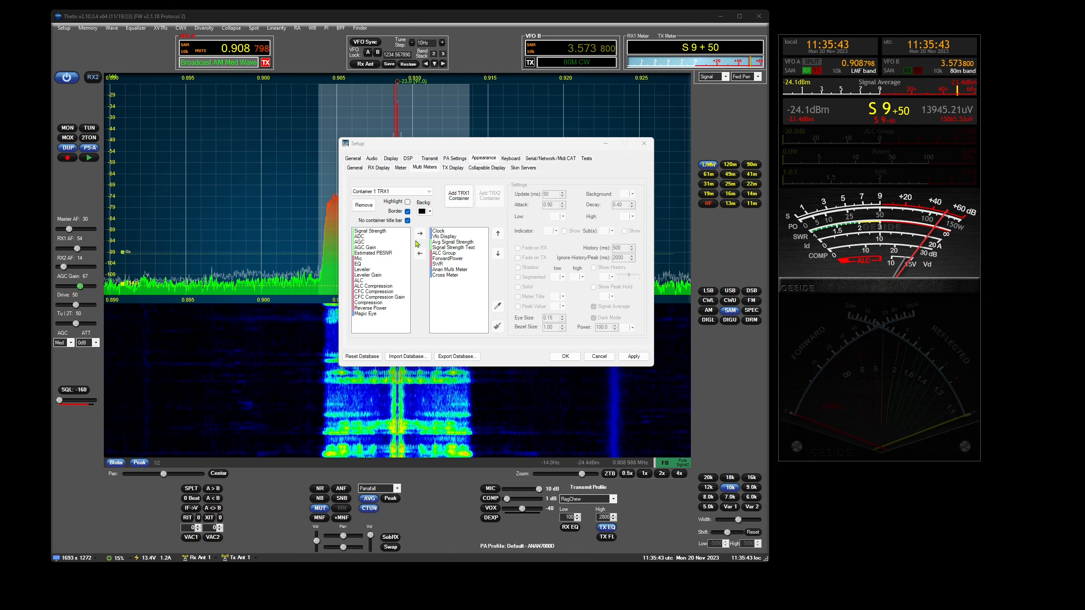
{"action": "left_click", "coordinate": [407, 220]}
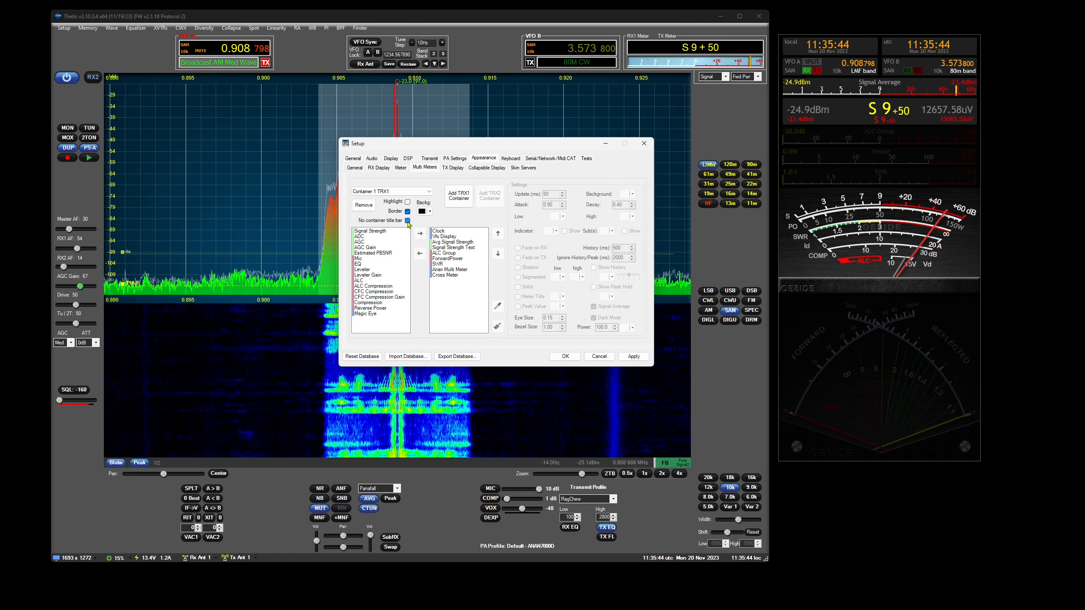
{"action": "left_click", "coordinate": [562, 358]}
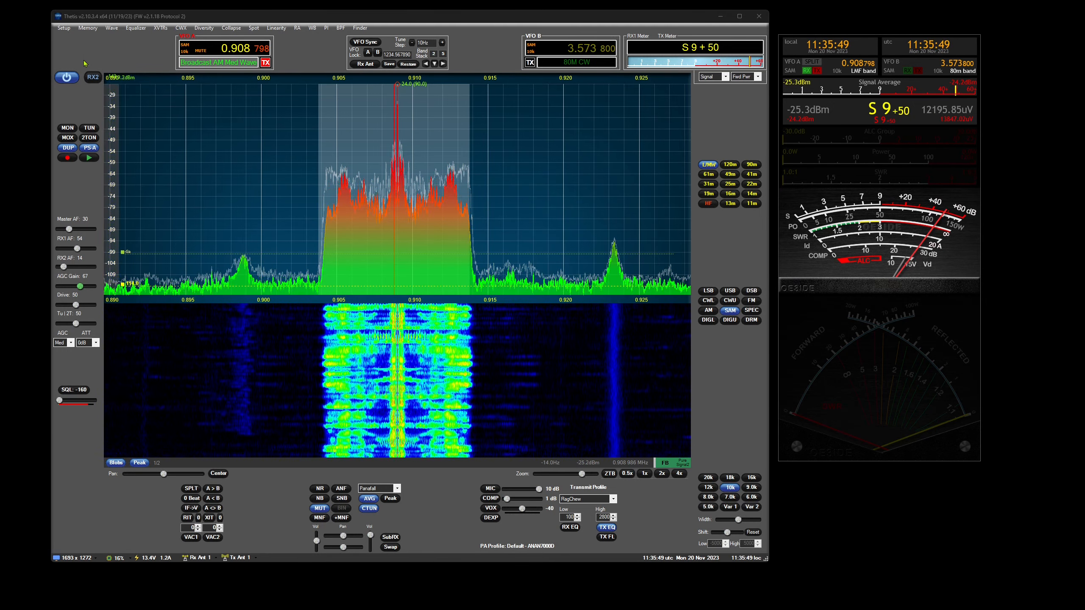
- View the diversity Phasing Control window and close it
{"action": "left_click", "coordinate": [205, 29]}
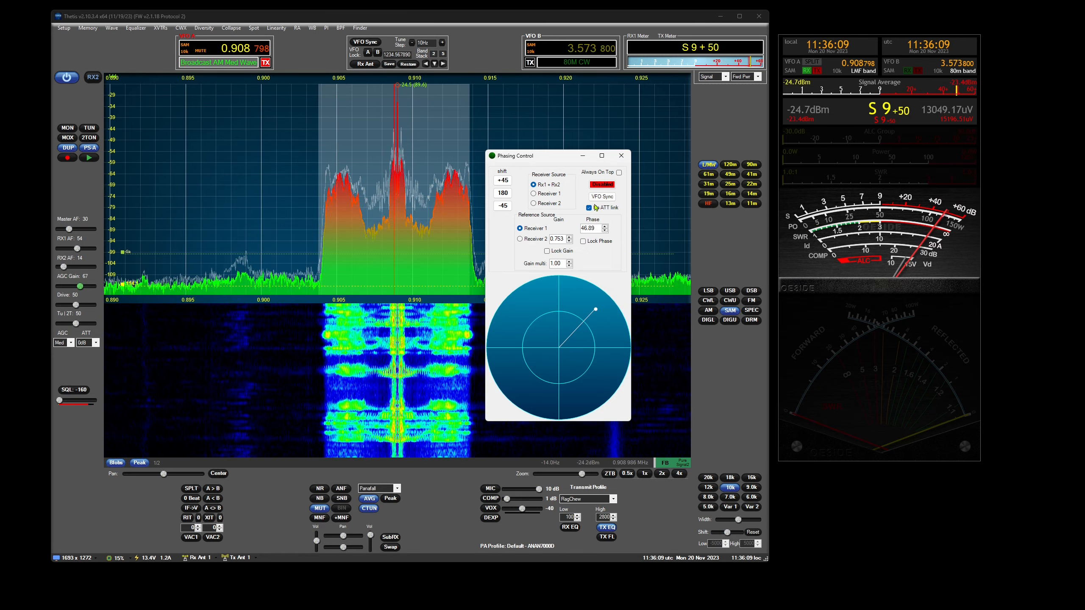
{"action": "left_click", "coordinate": [622, 156]}
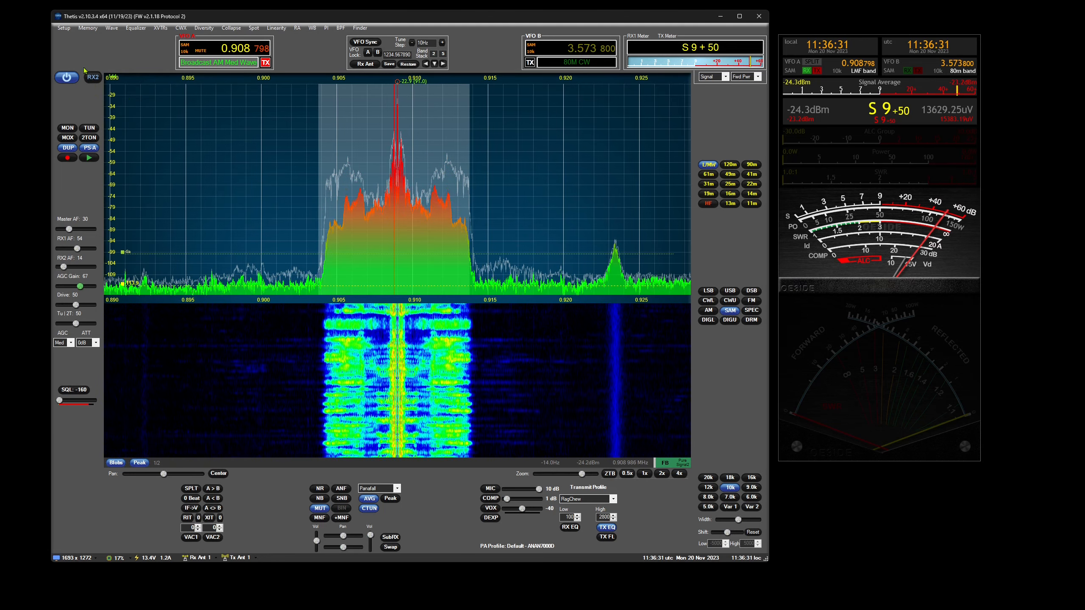
- Turn on Auto Mute RX2 on TX in the general RX2 settings and close the setup
{"action": "left_click", "coordinate": [64, 29]}
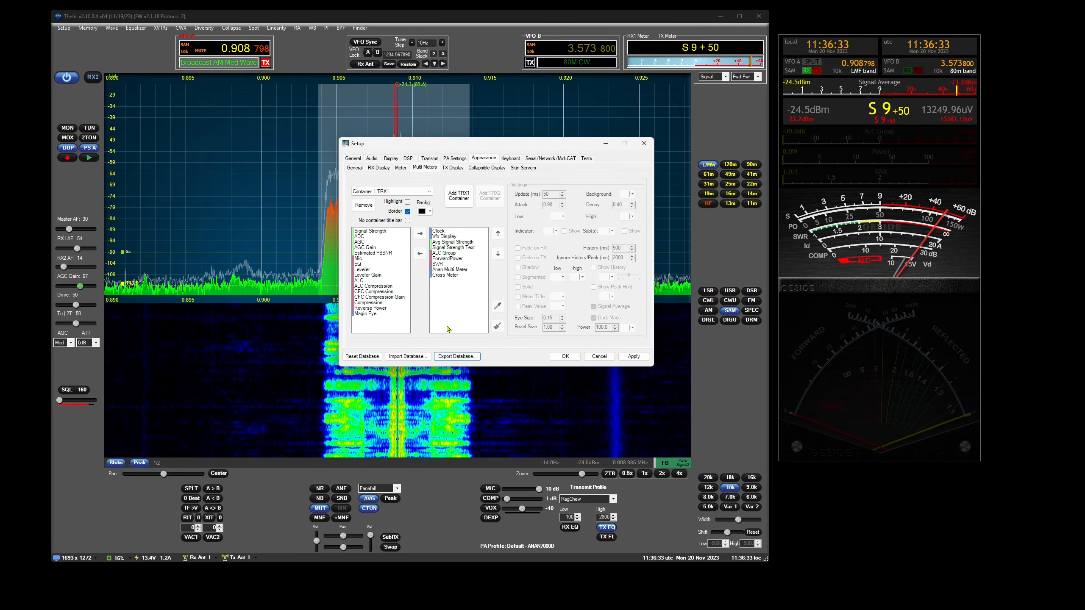
{"action": "left_click", "coordinate": [370, 159]}
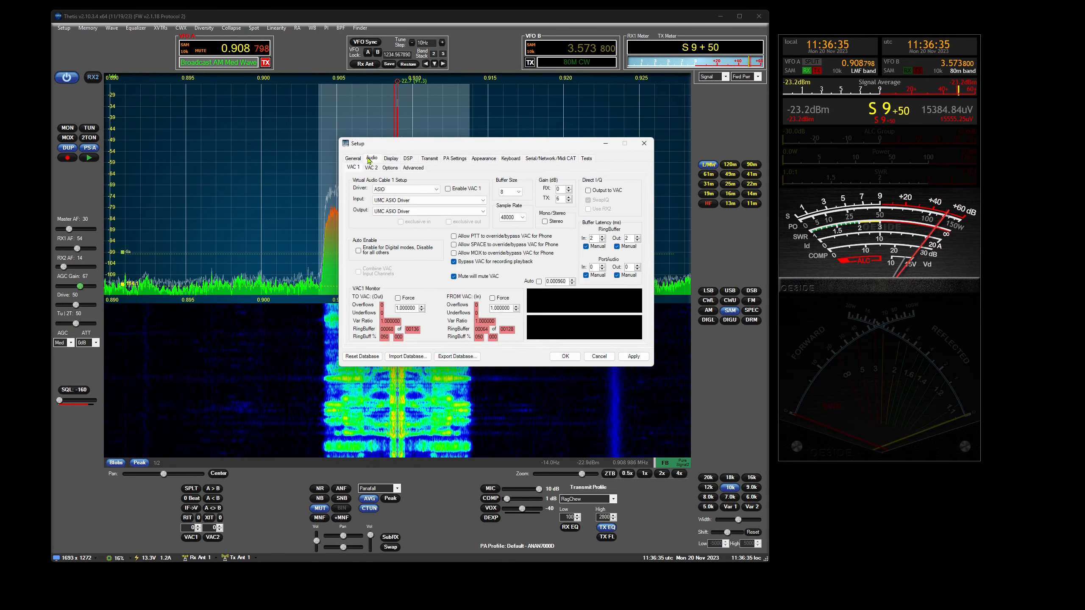
{"action": "left_click", "coordinate": [352, 160]}
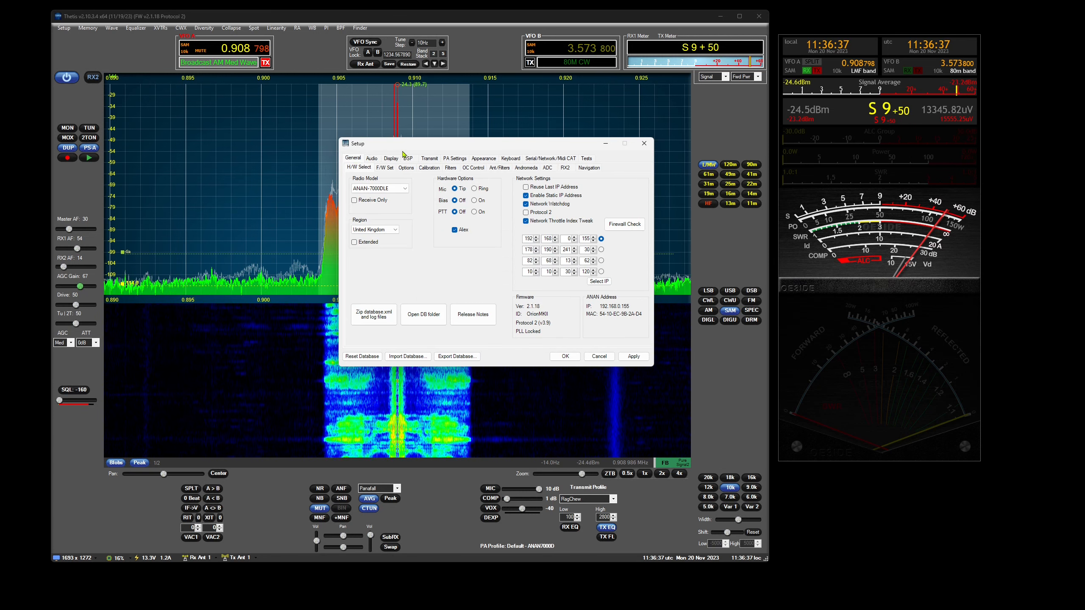
{"action": "left_click", "coordinate": [563, 168]}
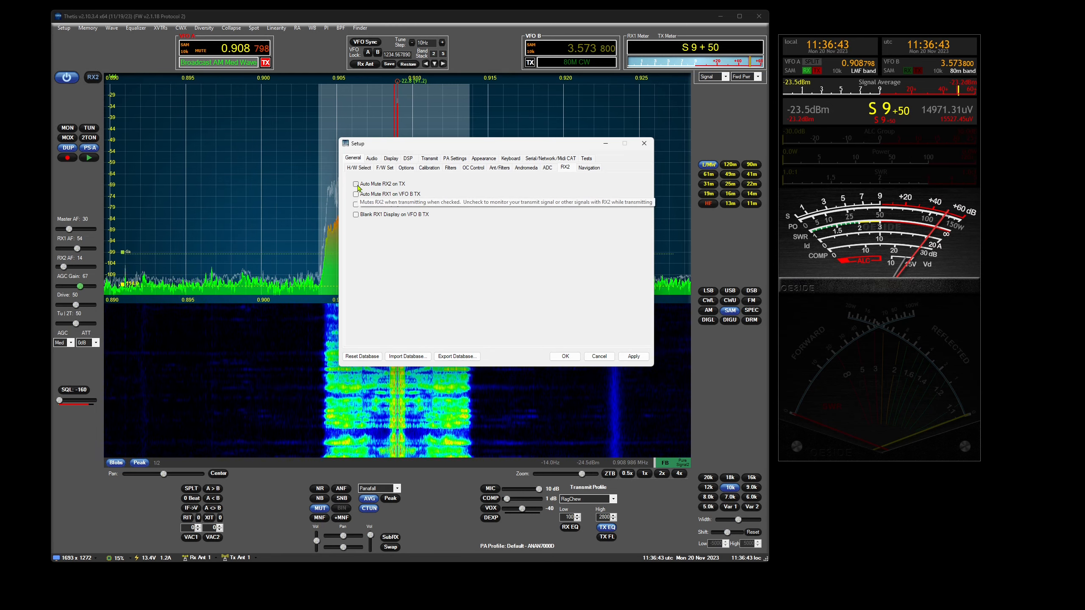
{"action": "left_click", "coordinate": [356, 185]}
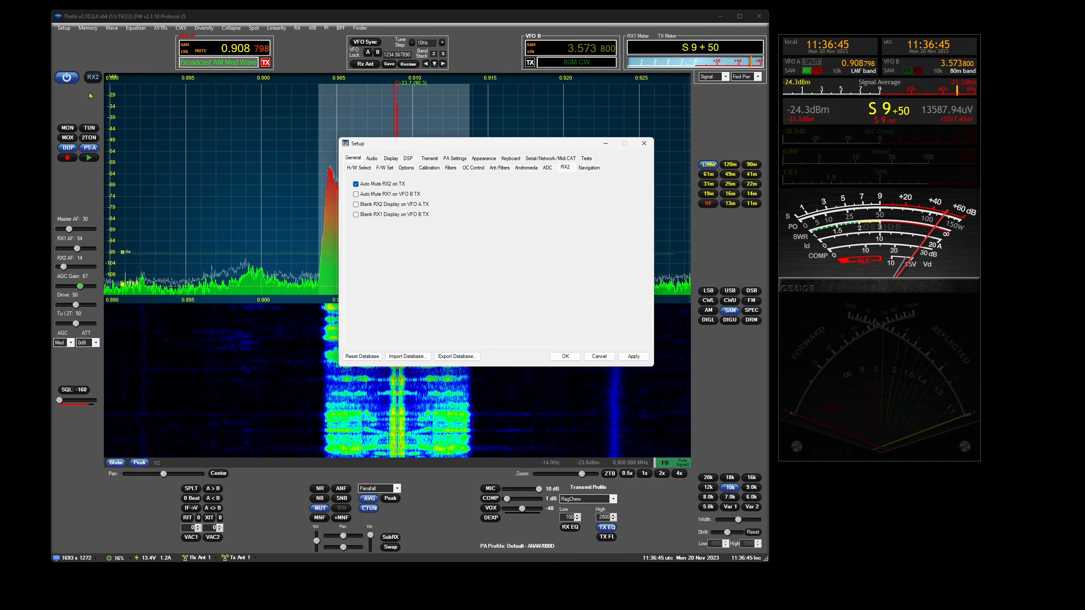
{"action": "left_click", "coordinate": [645, 144]}
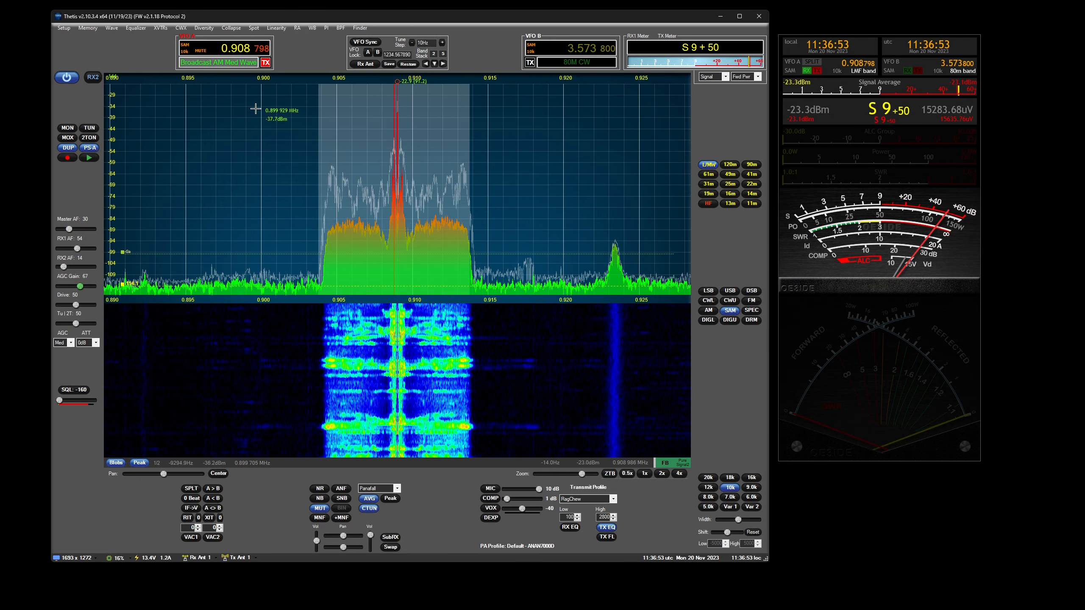
- Review the DSP setup options, the CFC phase rotator settings and the FM receiver limiter settings, and close the setup
{"action": "left_click", "coordinate": [64, 28]}
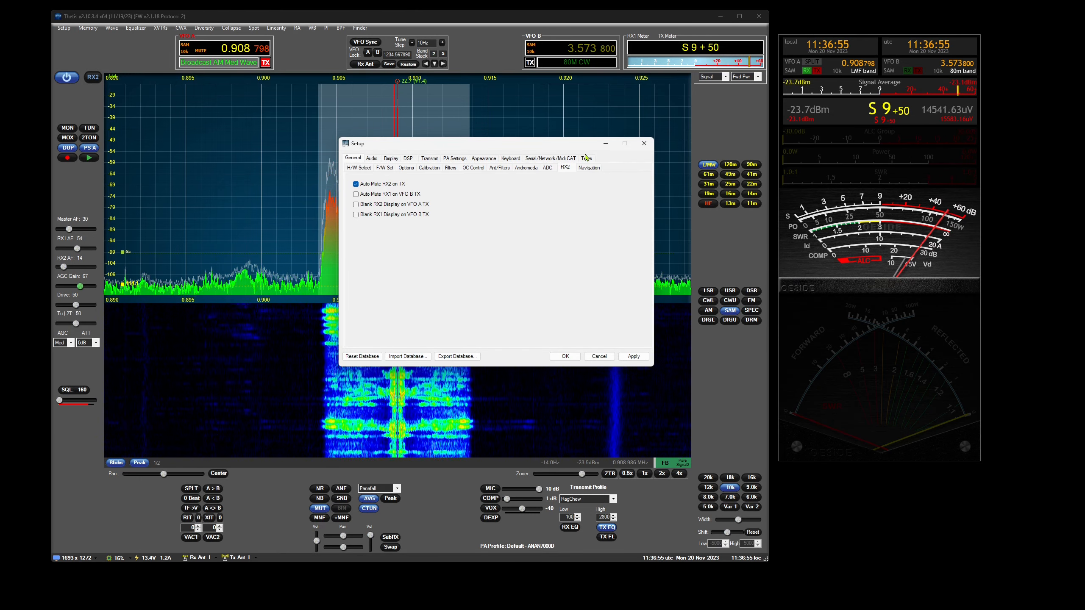
{"action": "left_click", "coordinate": [409, 158]}
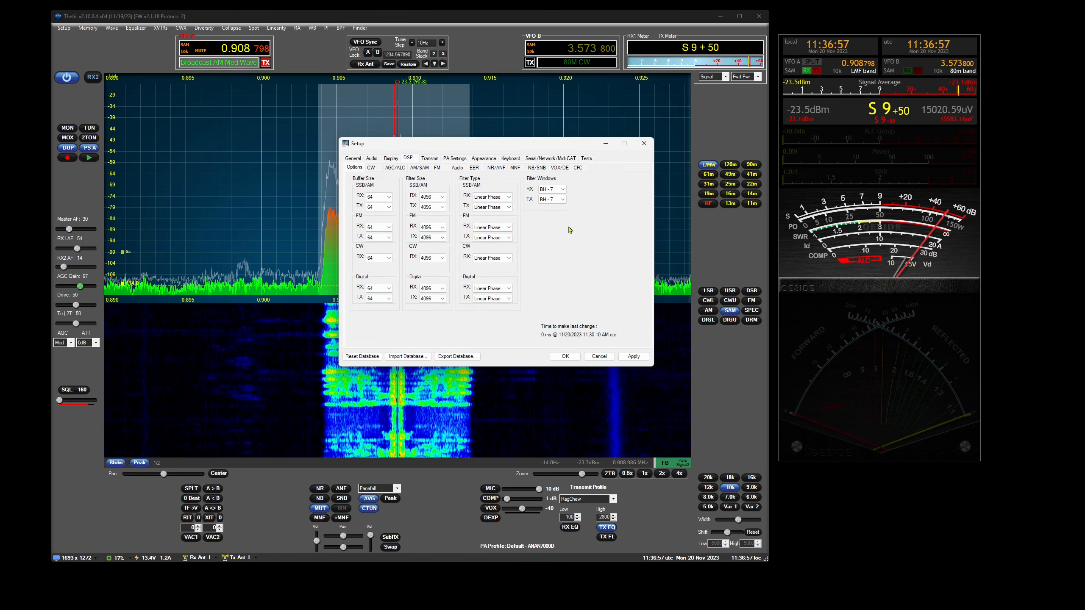
{"action": "left_click", "coordinate": [579, 168]}
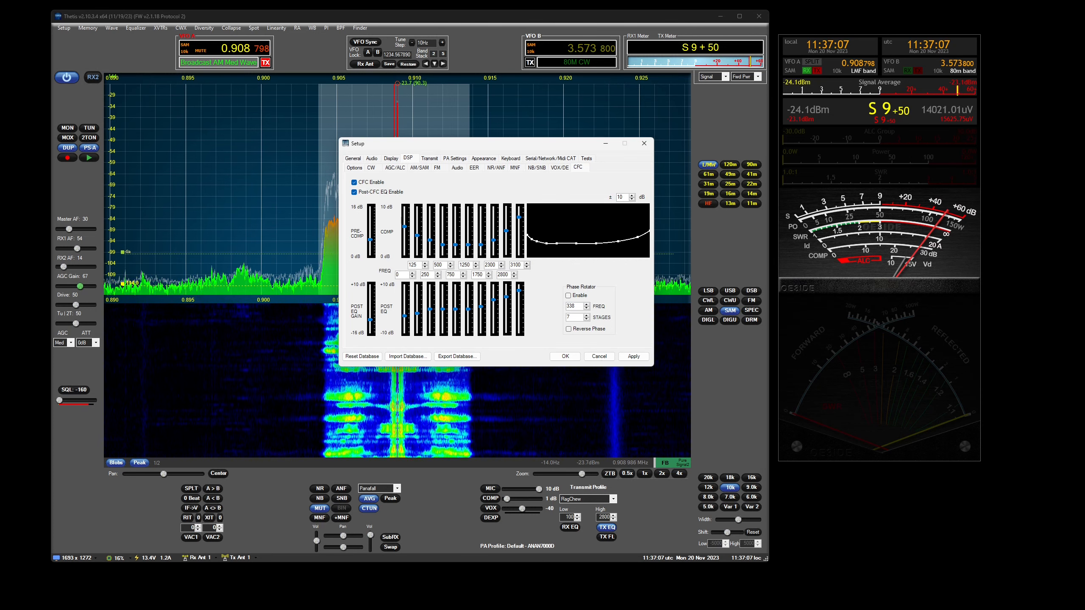
{"action": "left_click", "coordinate": [437, 167]}
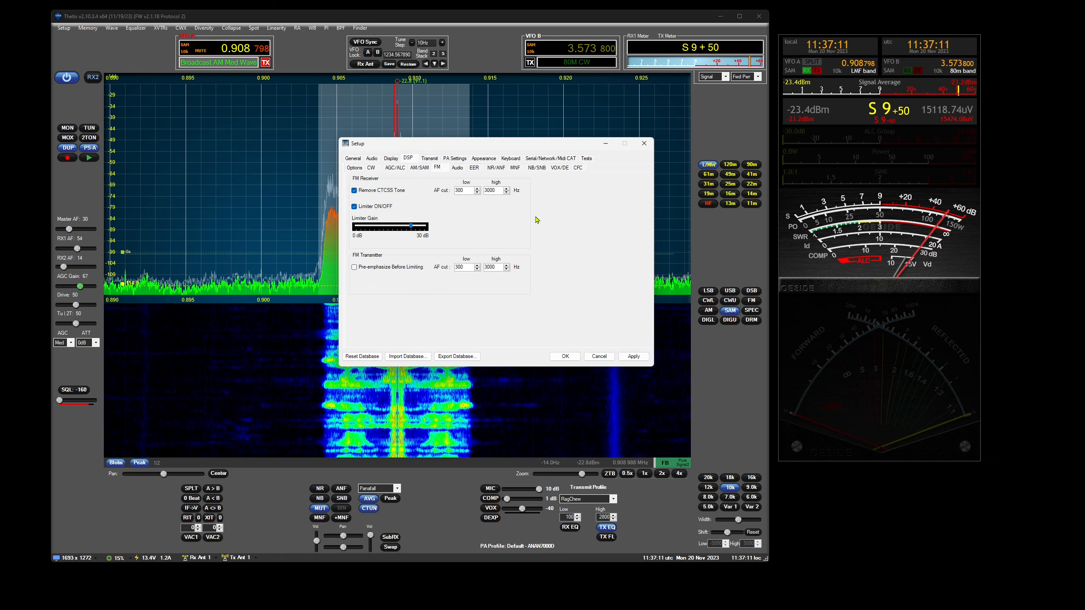
{"action": "left_click_drag", "start_coordinate": [518, 149], "coordinate": [530, 210]}
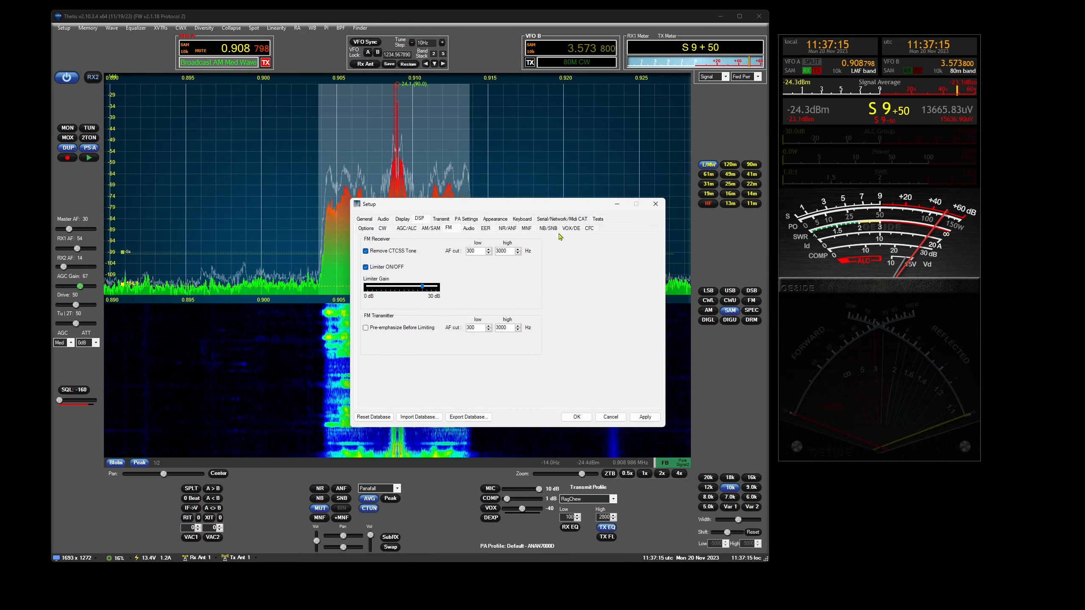
{"action": "left_click", "coordinate": [655, 206]}
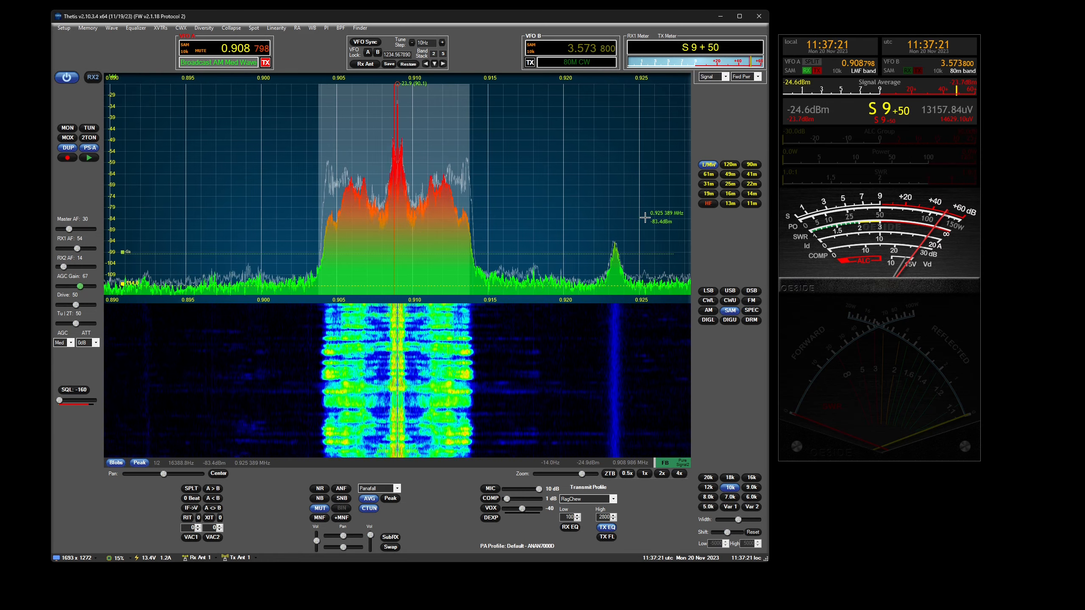
- Switch to the 80 m band and tune VFO A to 3.620860 MHz
{"action": "left_click", "coordinate": [708, 164]}
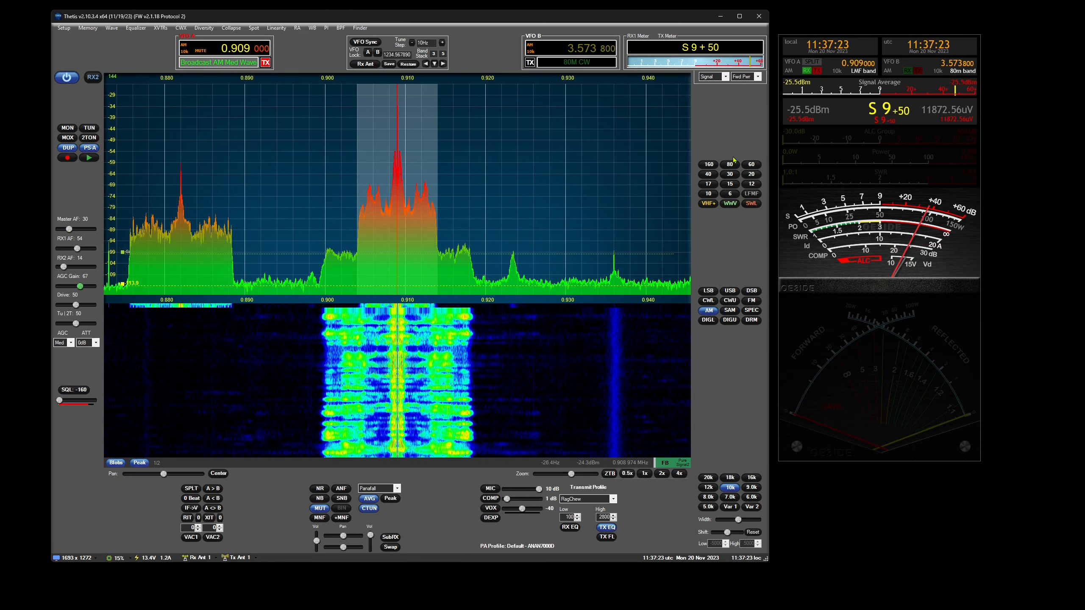
{"action": "left_click", "coordinate": [731, 163]}
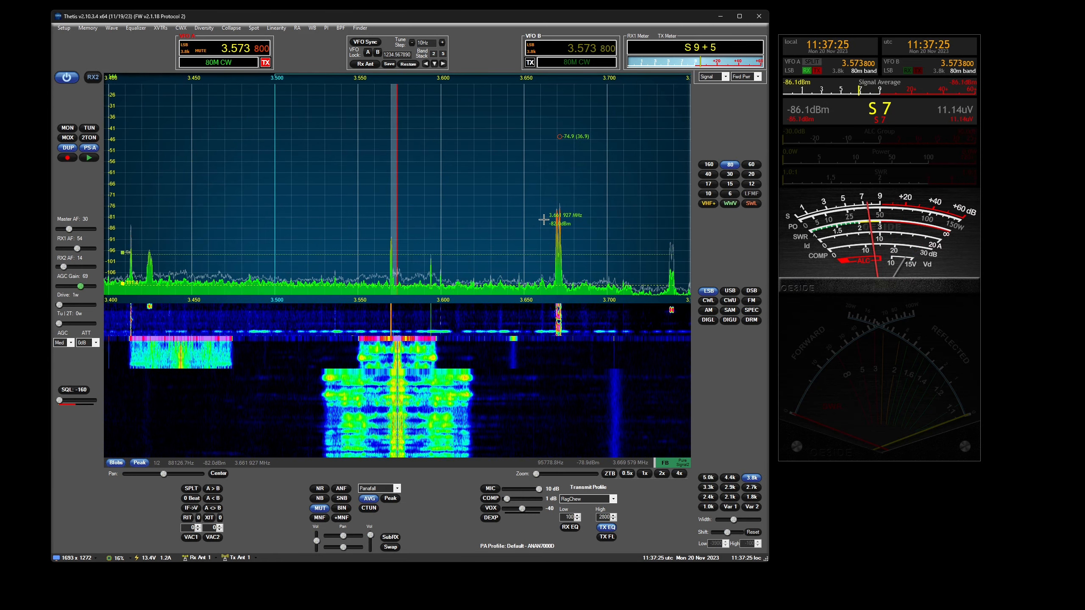
{"action": "left_click", "coordinate": [476, 186]}
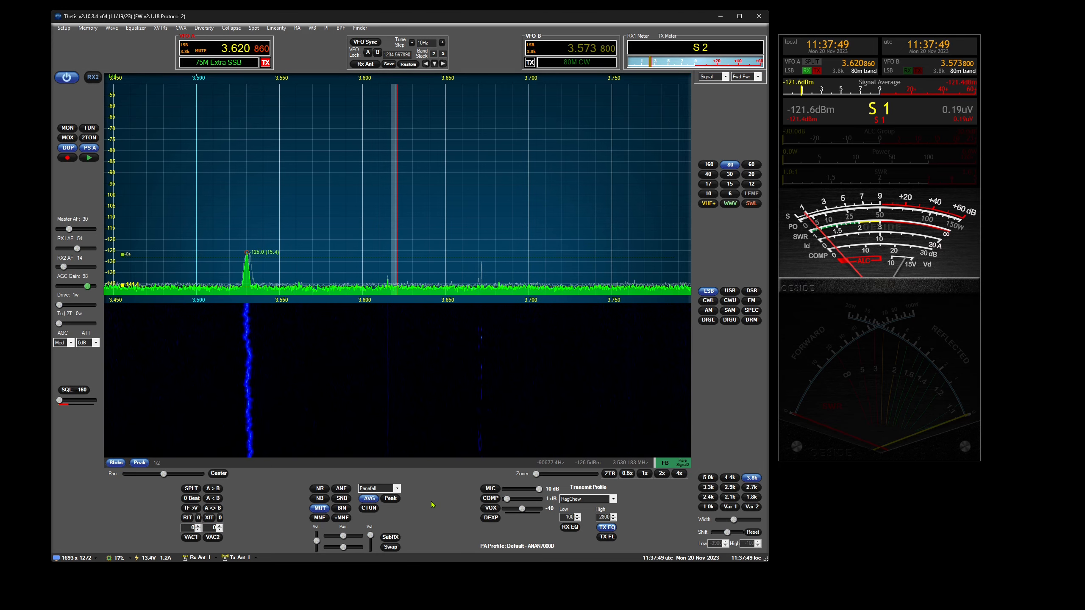
- Switch the display to Scope and start transmitting with MOX while VAC1 is enabled
{"action": "left_click", "coordinate": [384, 488]}
{"action": "left_click", "coordinate": [386, 510]}
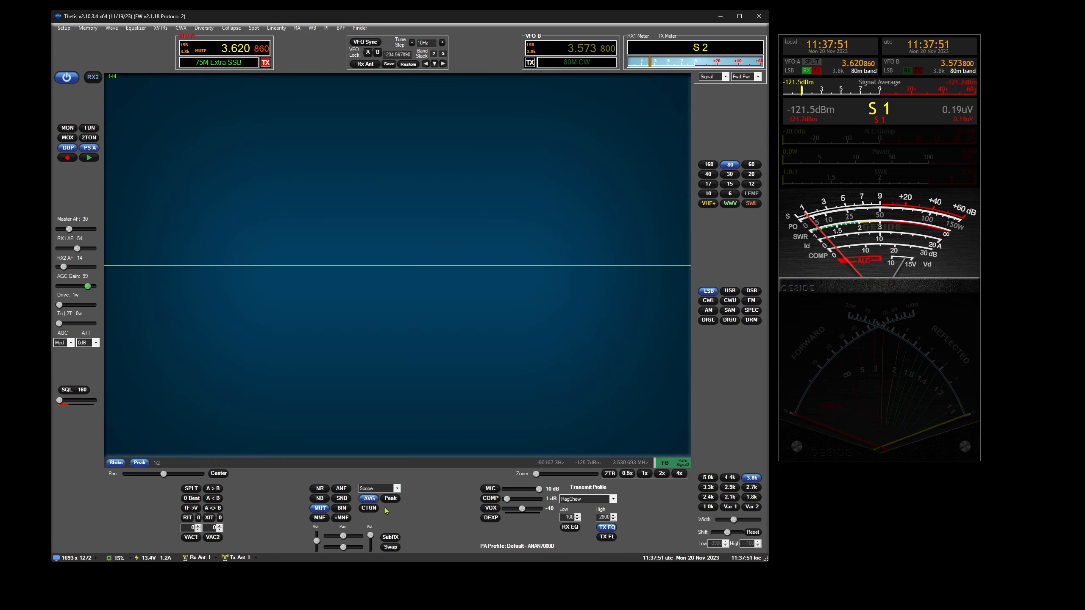
{"action": "left_click", "coordinate": [67, 138]}
{"action": "left_click", "coordinate": [72, 137]}
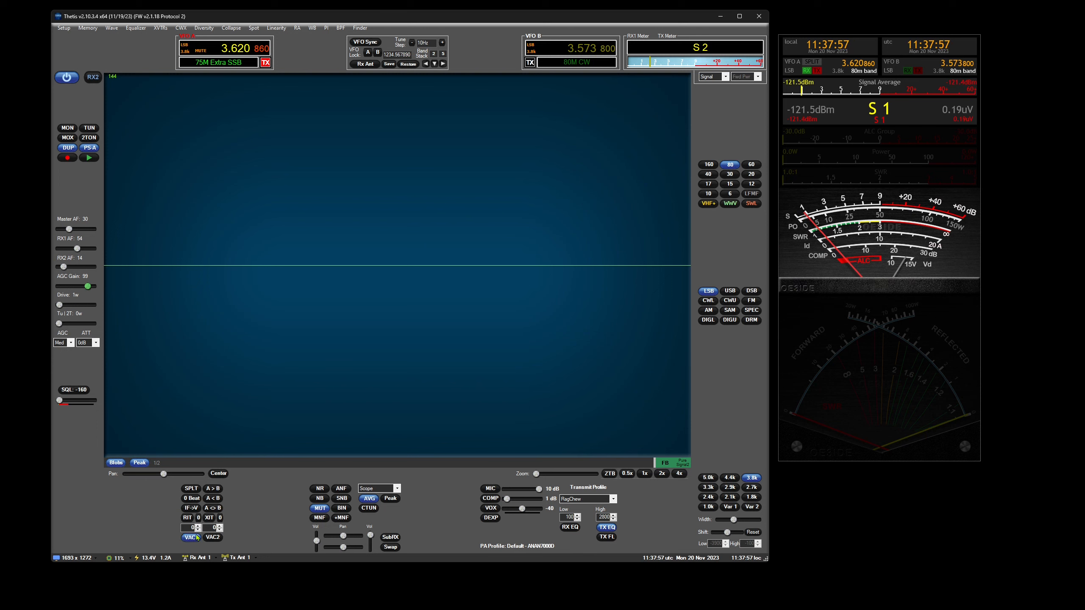
{"action": "left_click", "coordinate": [68, 139]}
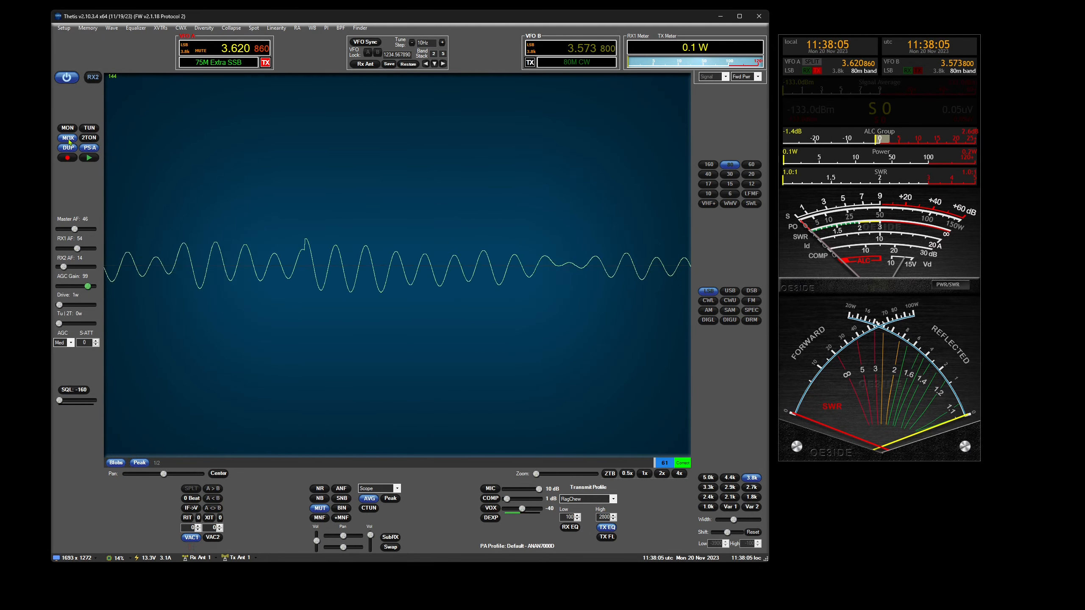
- Set the Scope Mode time to 10000 us in the general display settings and move the setup window clear of the waveform
{"action": "left_click", "coordinate": [64, 29]}
{"action": "left_click", "coordinate": [402, 219]}
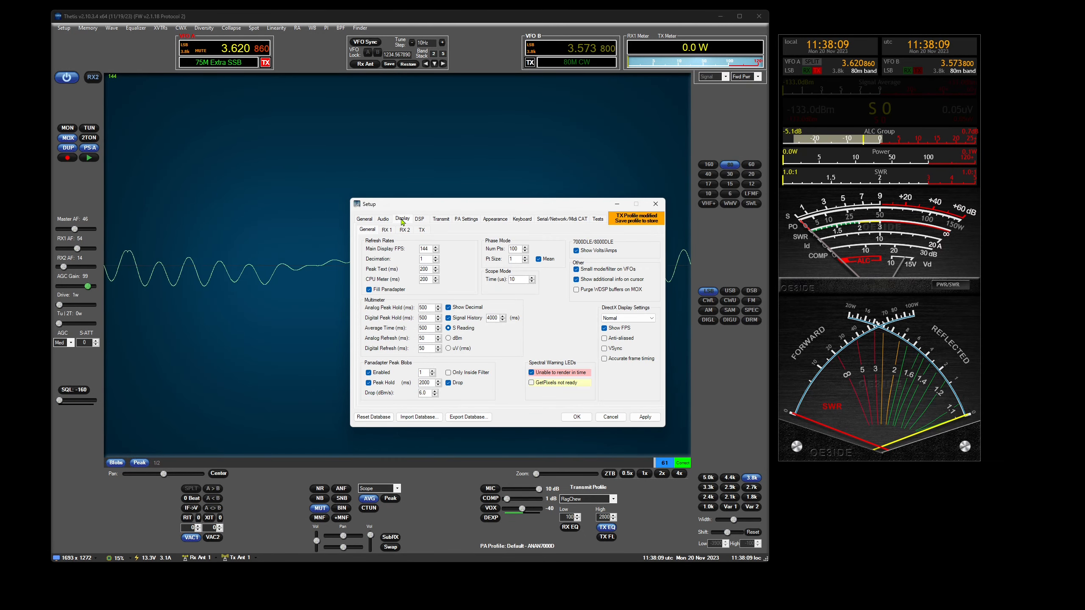
{"action": "left_click", "coordinate": [519, 280]}
{"action": "type", "text": "000"}
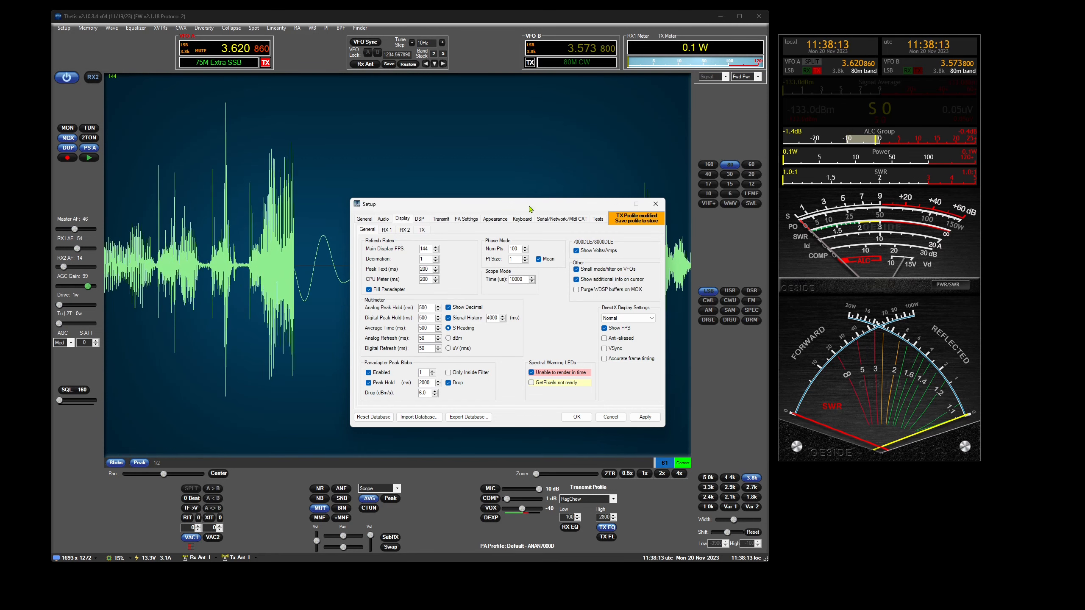
{"action": "left_click_drag", "start_coordinate": [532, 209], "coordinate": [522, 322]}
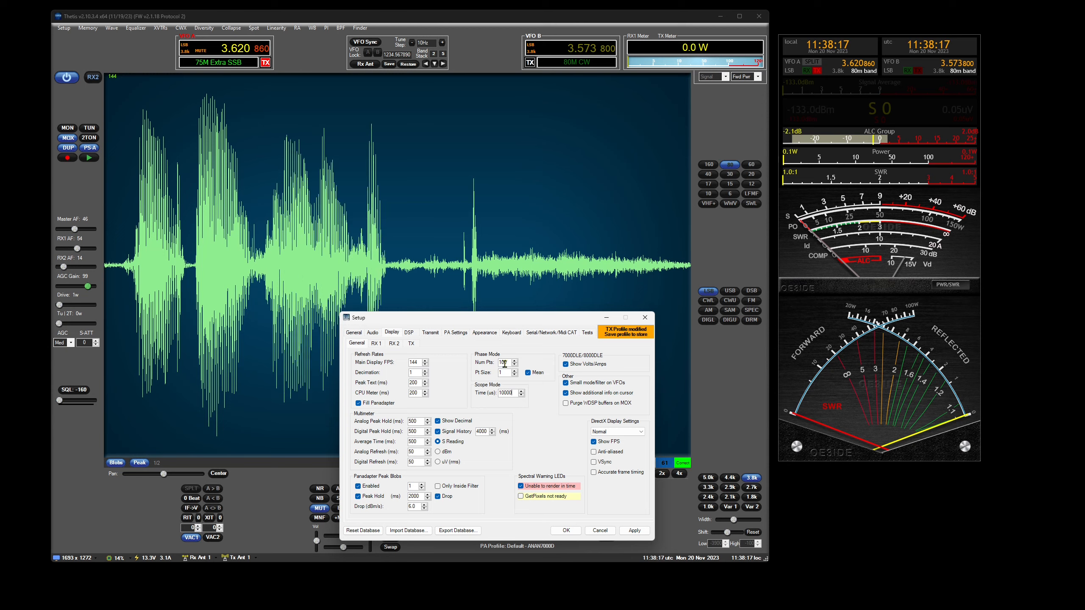
- Set the Scope Mode time to 10 us and close the setup window
{"action": "double_click", "coordinate": [510, 391]}
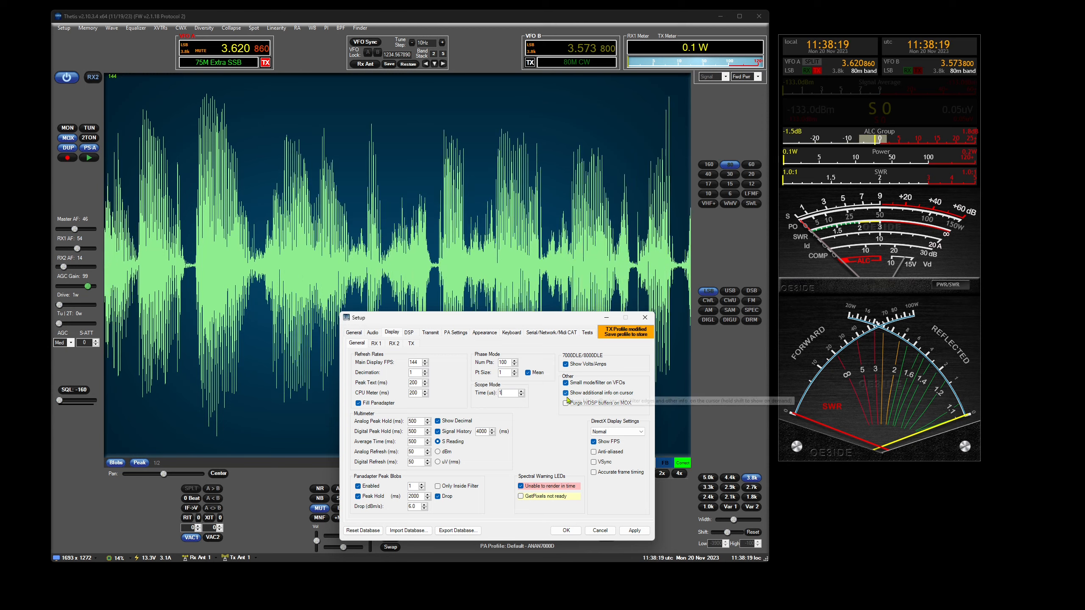
{"action": "type", "text": "10"}
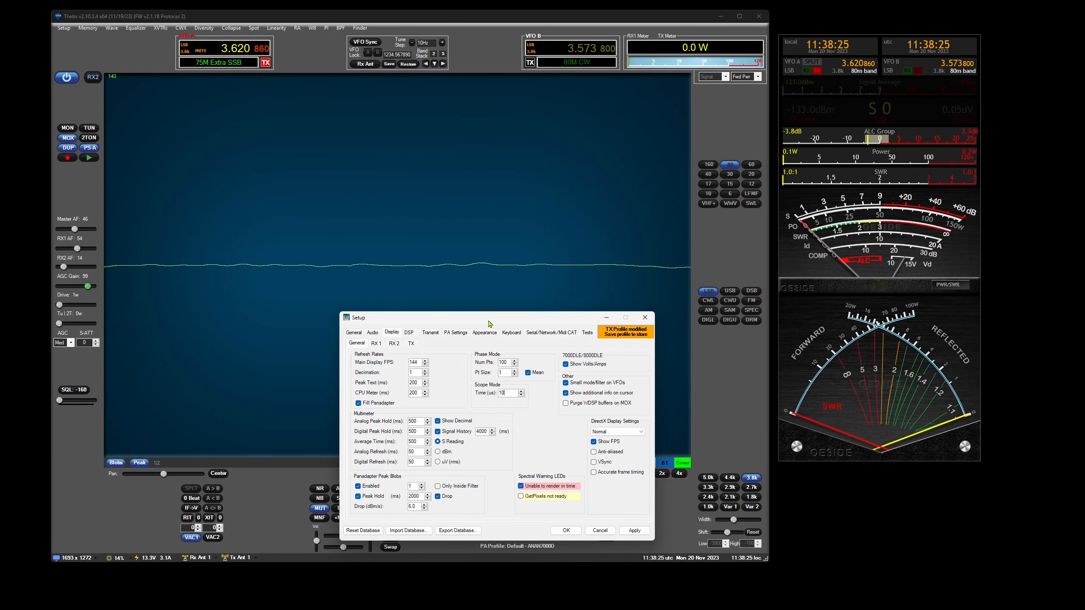
{"action": "left_click_drag", "start_coordinate": [489, 323], "coordinate": [503, 337]}
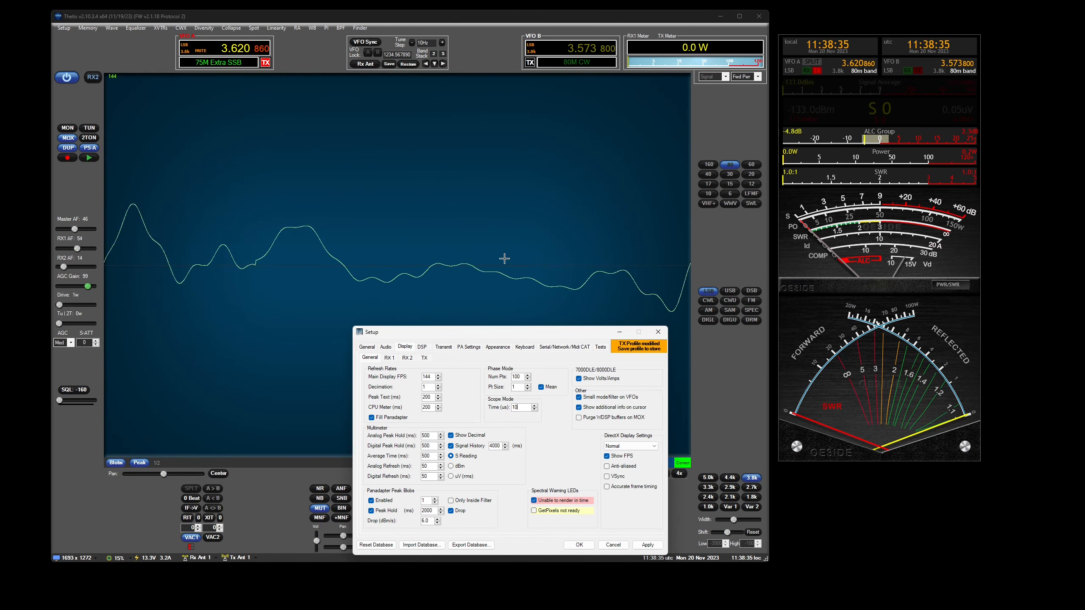
{"action": "left_click", "coordinate": [658, 333]}
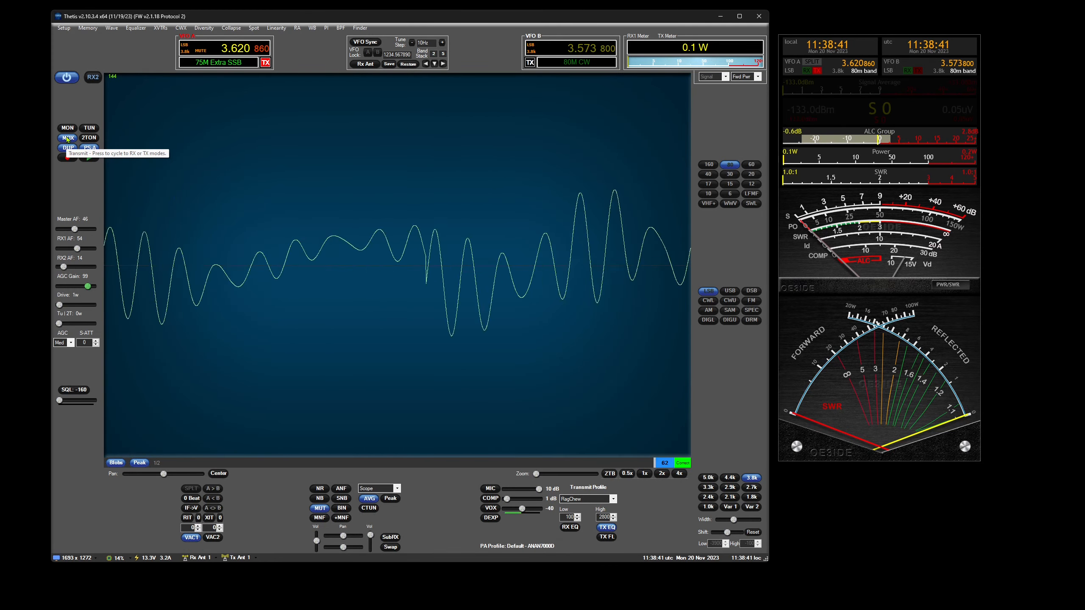
- Stop the MOX transmission and switch the display to Panafall
{"action": "left_click", "coordinate": [67, 138]}
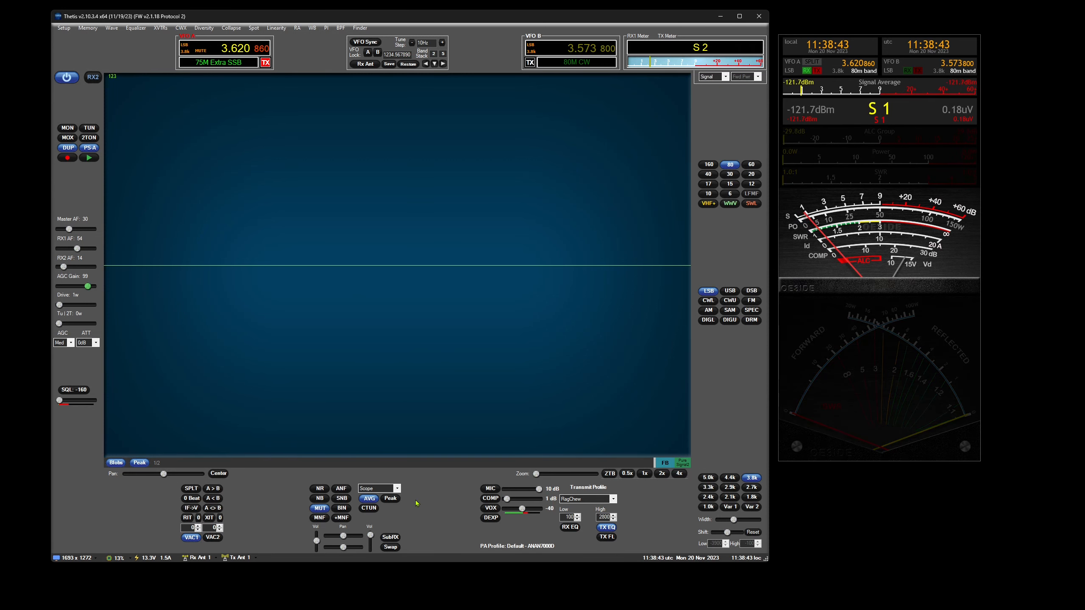
{"action": "left_click", "coordinate": [384, 488]}
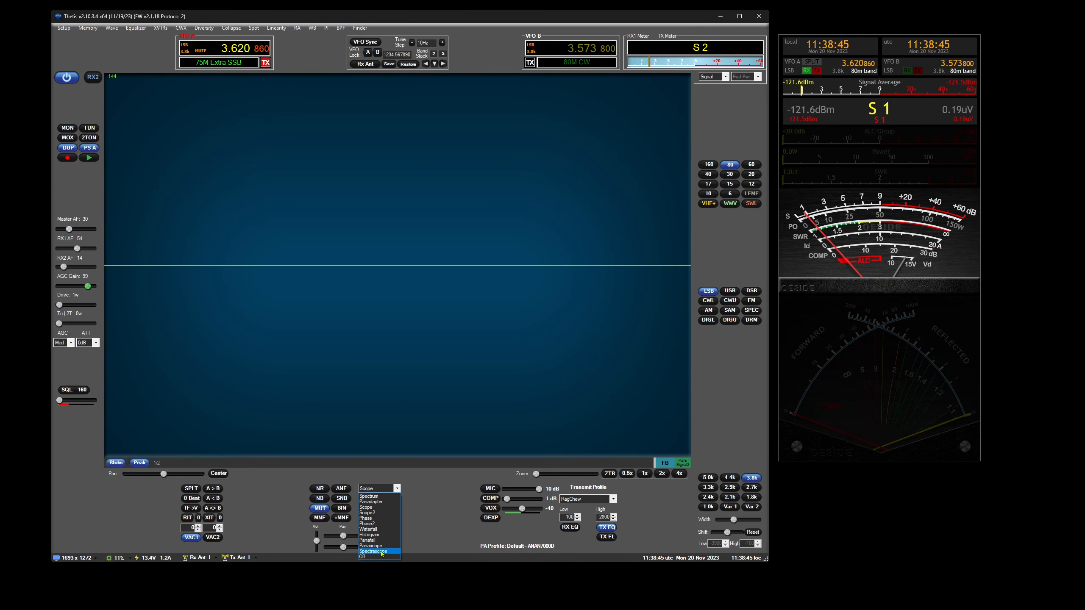
{"action": "left_click", "coordinate": [371, 541]}
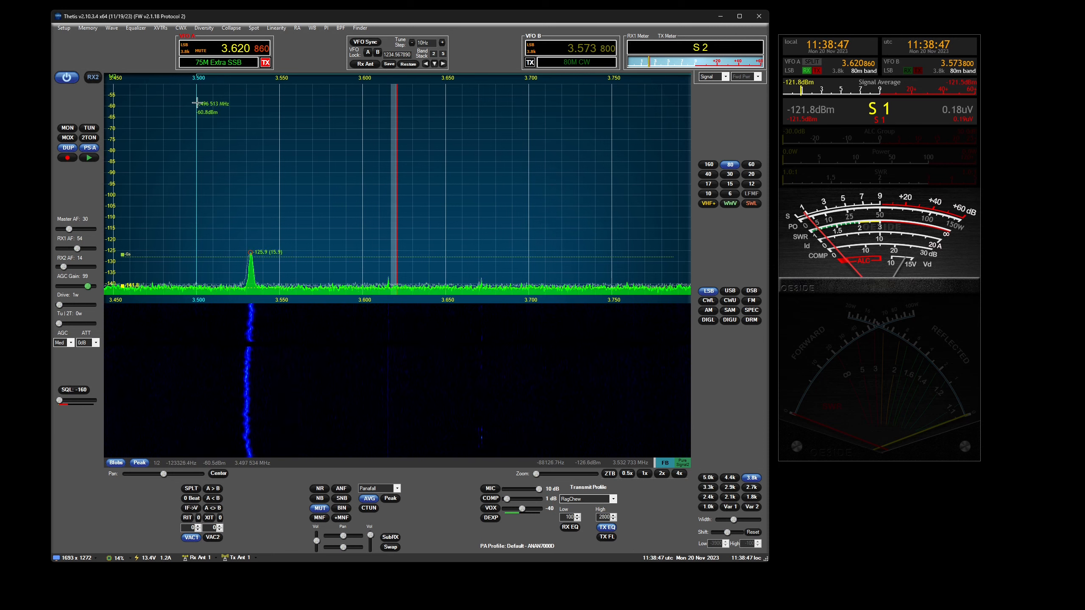
- Tune VFO A to 0.909 MHz in AM mode and set the panadapter zoom to 2x
{"action": "left_click", "coordinate": [236, 48]}
{"action": "type", "text": "0."}
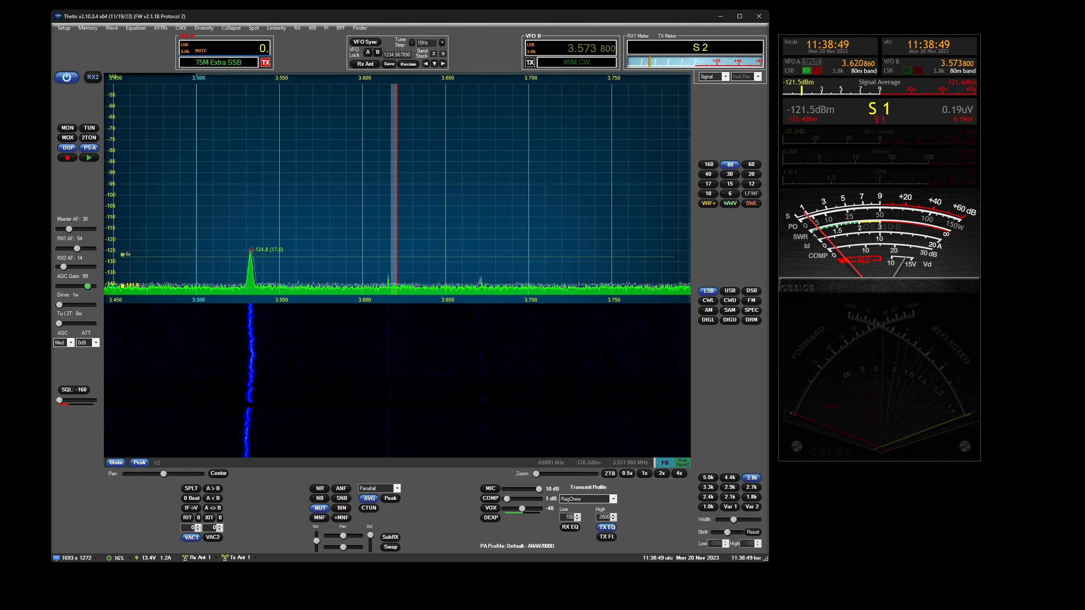
{"action": "type", "text": "909"}
{"action": "key", "text": "Return"}
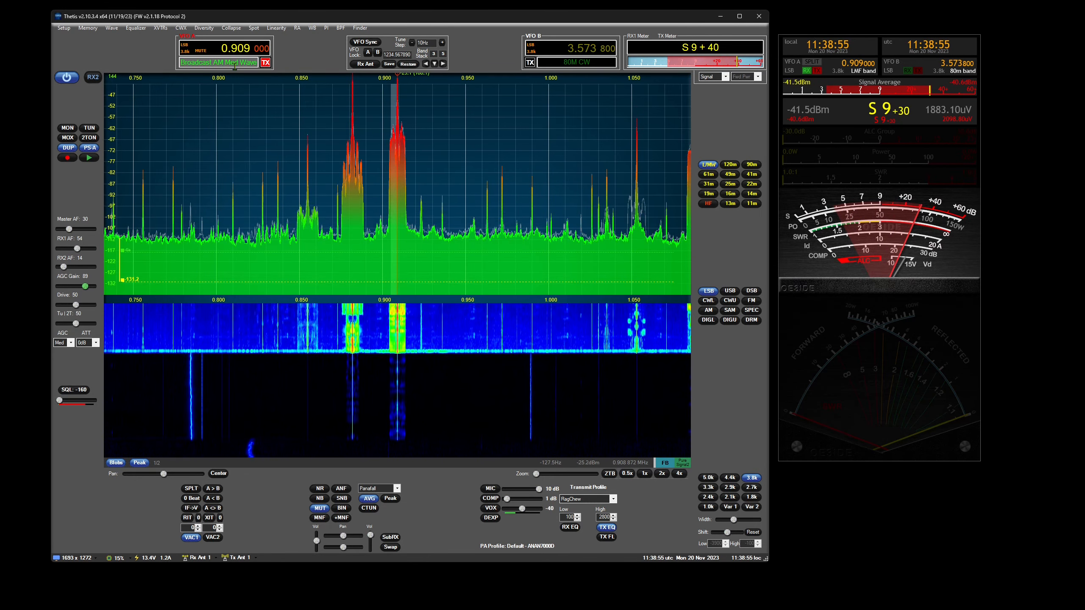
{"action": "left_click", "coordinate": [708, 310]}
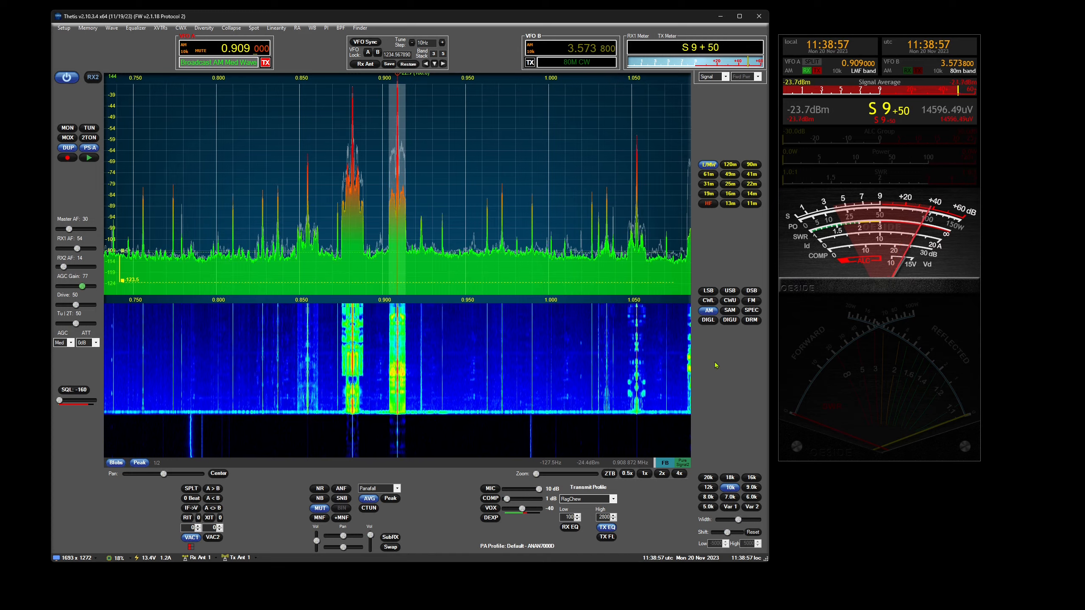
{"action": "left_click", "coordinate": [661, 474]}
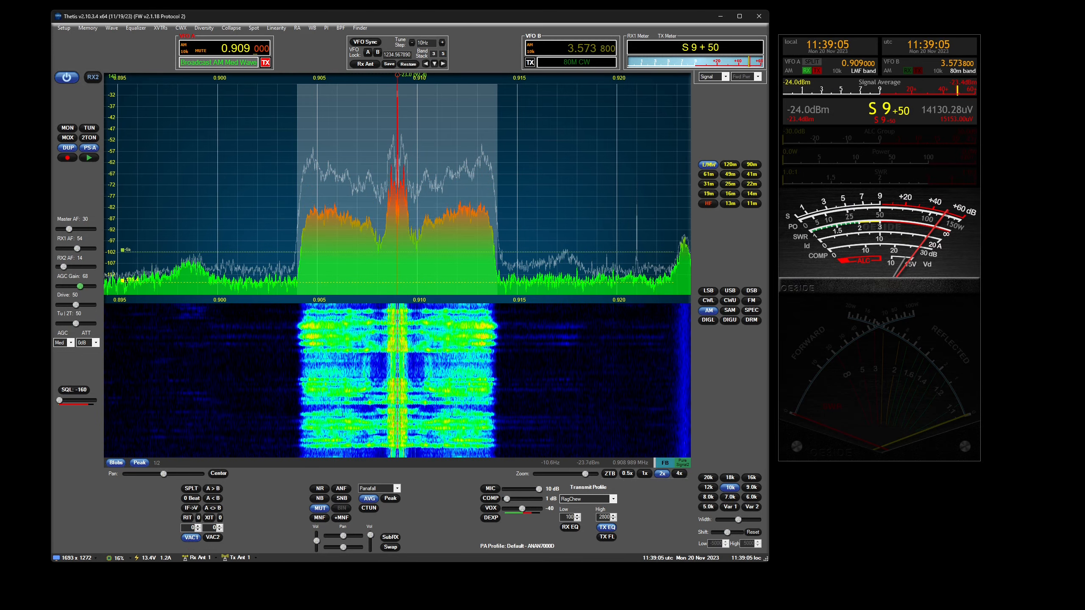
{"action": "left_click", "coordinate": [63, 28]}
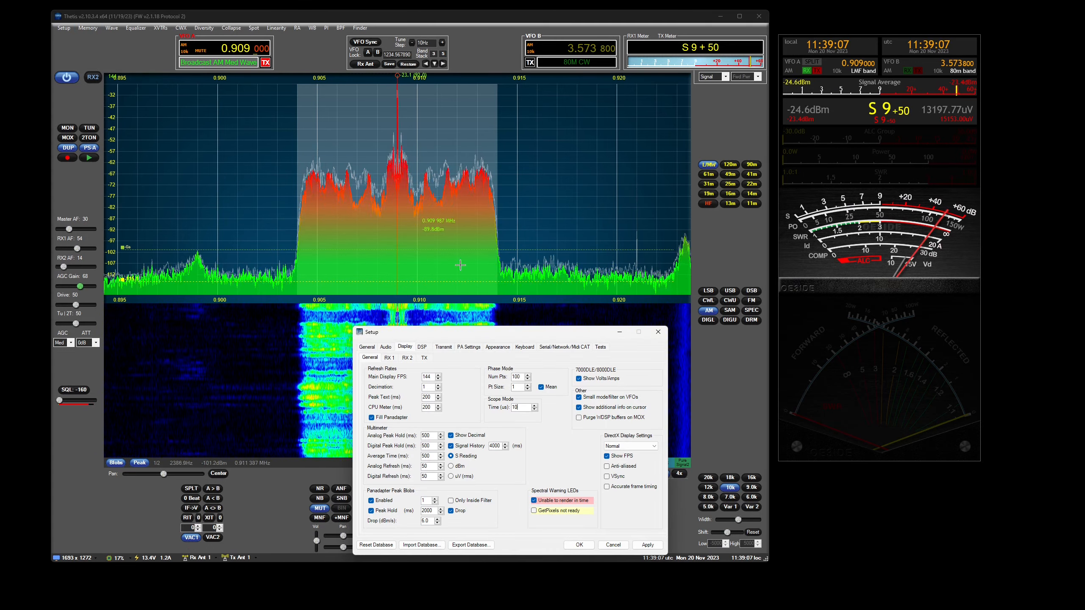
{"action": "left_click", "coordinate": [660, 333]}
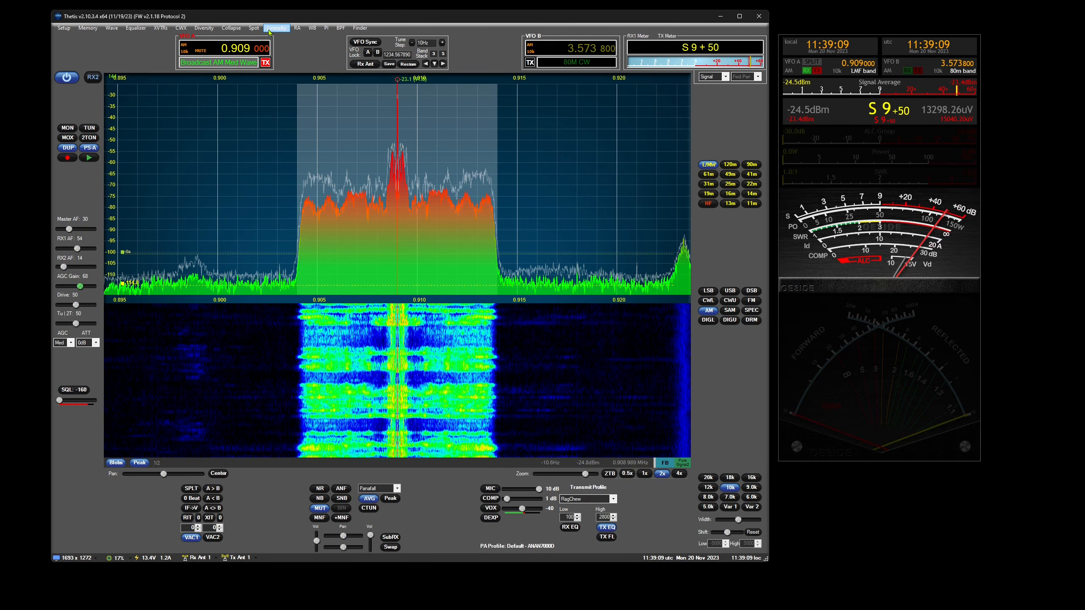
- Turn on Track in the DX / SWL Spotter and disable its SunTracking and GrayLine Track options
{"action": "left_click", "coordinate": [254, 29]}
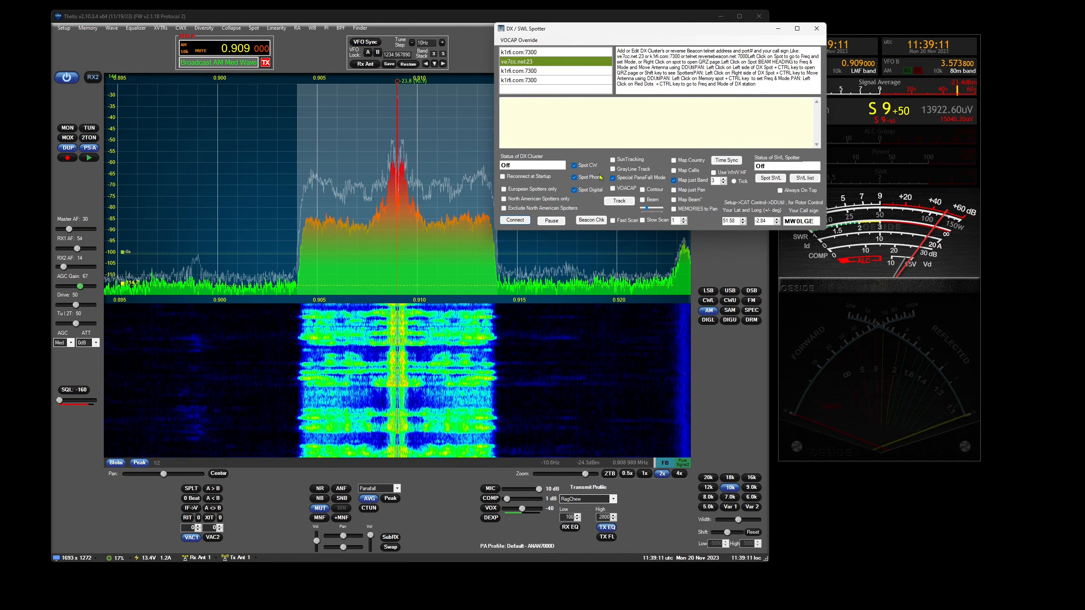
{"action": "left_click", "coordinate": [619, 201]}
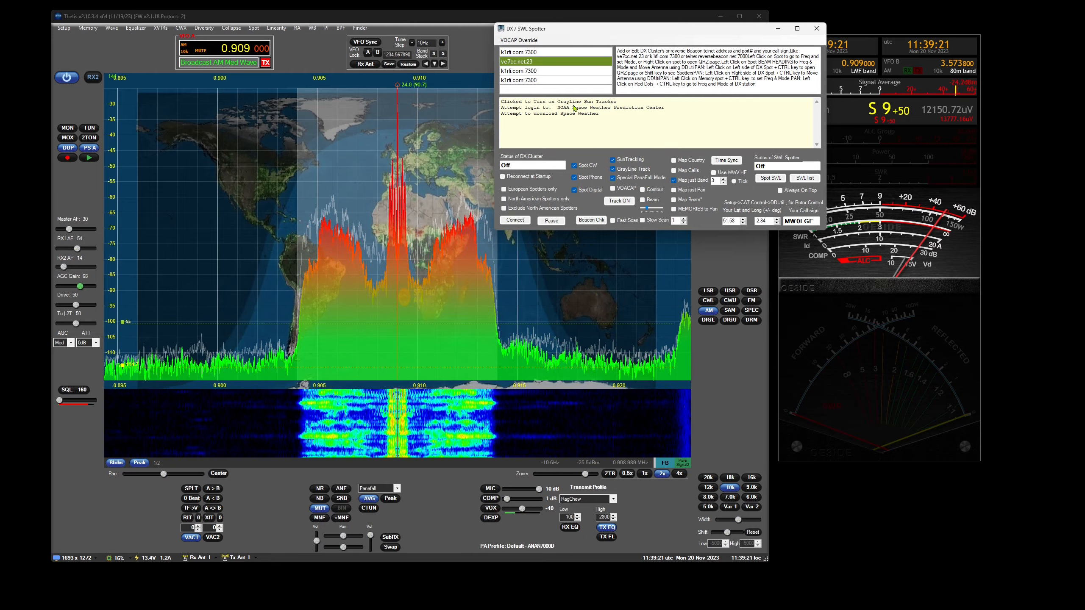
{"action": "left_click", "coordinate": [634, 170]}
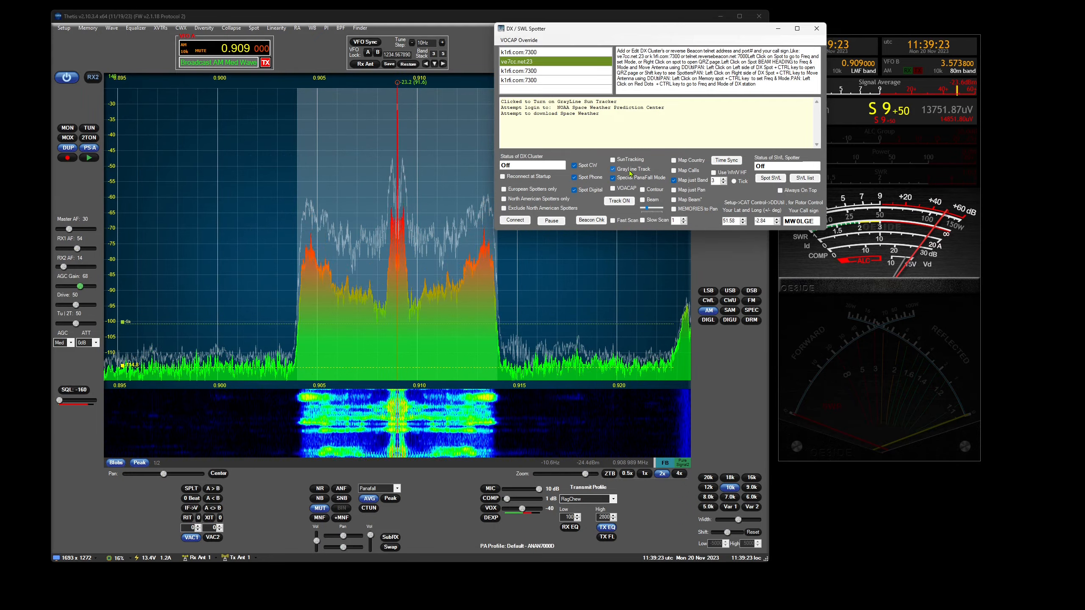
{"action": "left_click", "coordinate": [614, 158]}
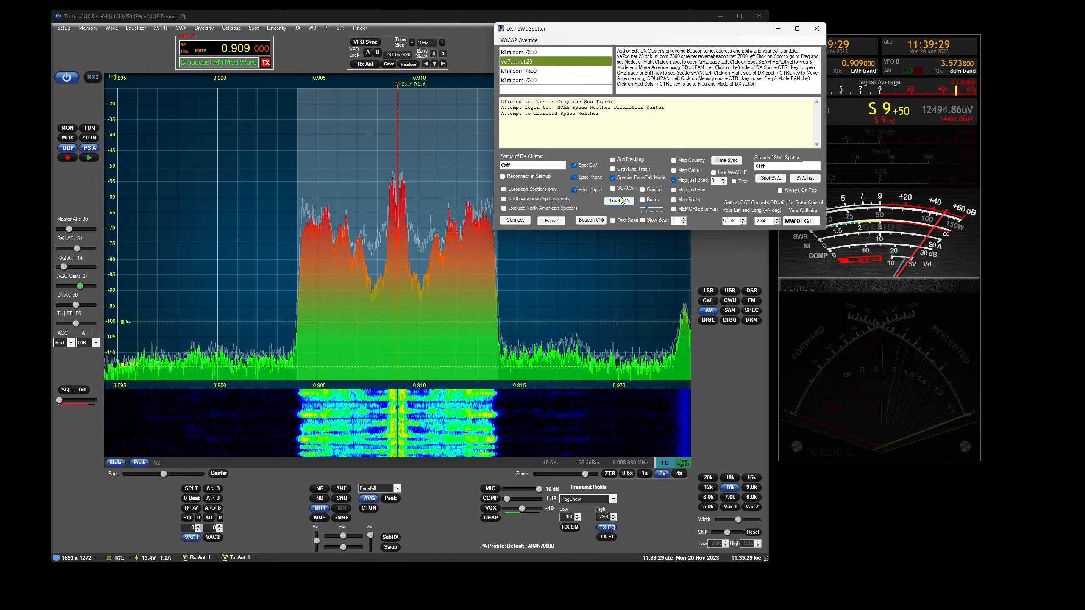
- Turn off tracking in the DX / SWL Spotter and close its window
{"action": "left_click", "coordinate": [630, 170]}
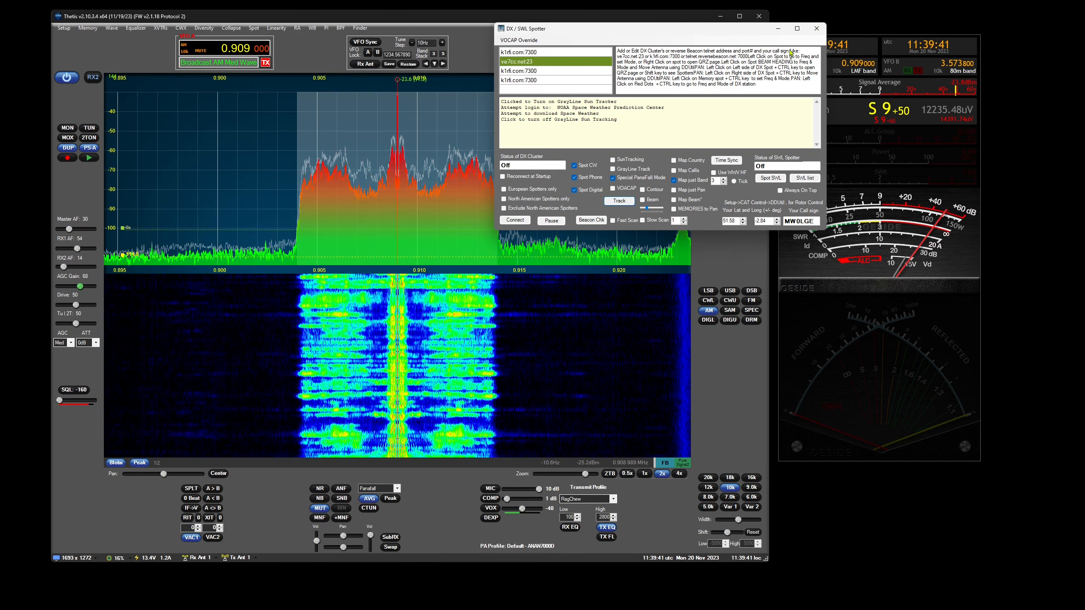
{"action": "left_click", "coordinate": [820, 29]}
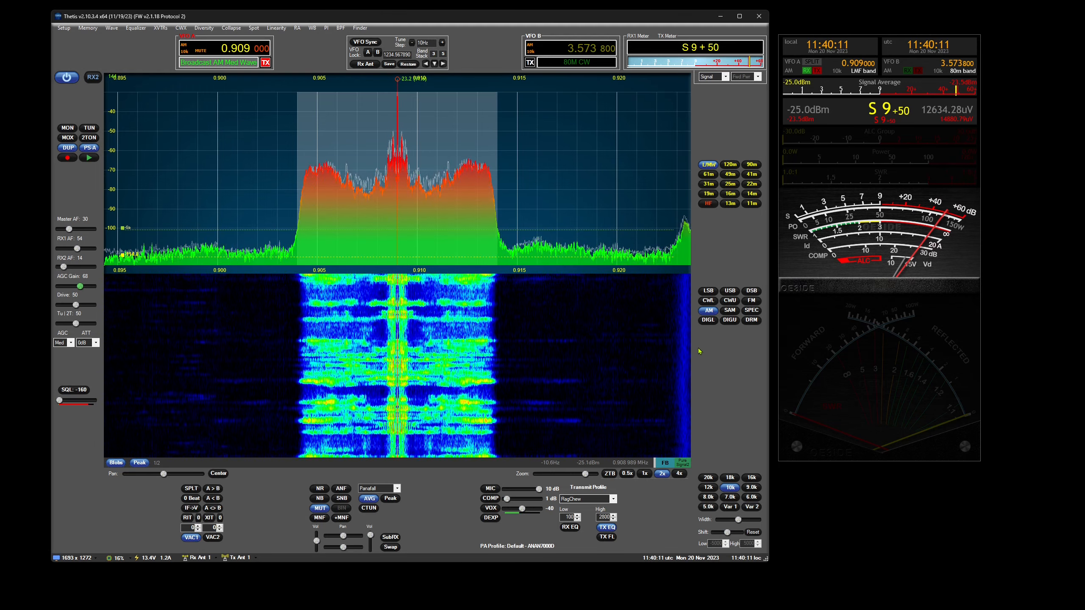
- Review the general Display settings and the Options-2 page of the General settings in Setup
{"action": "left_click", "coordinate": [62, 29]}
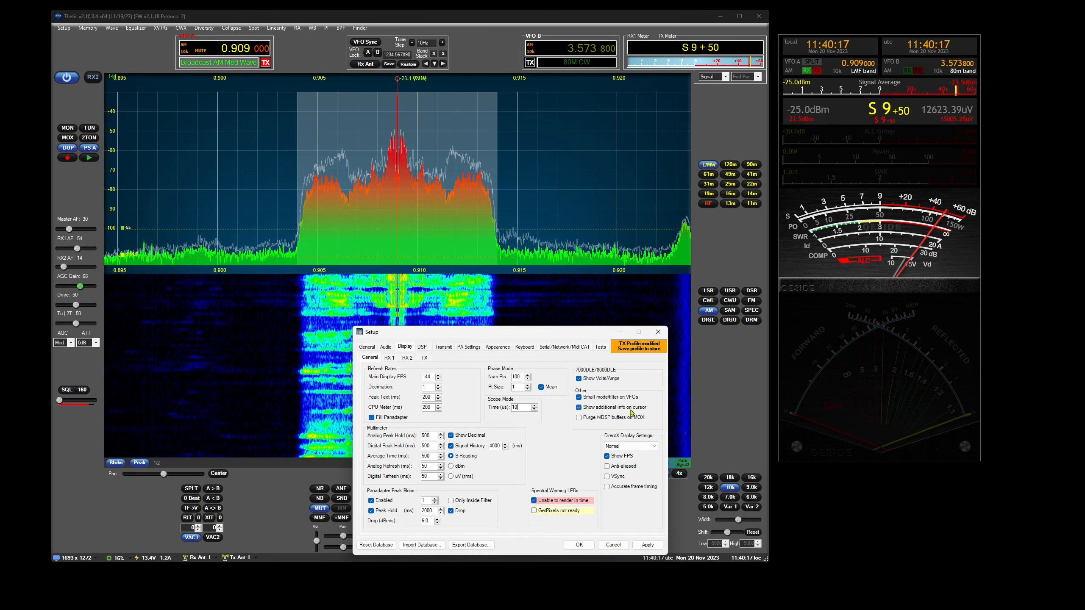
{"action": "left_click", "coordinate": [658, 333]}
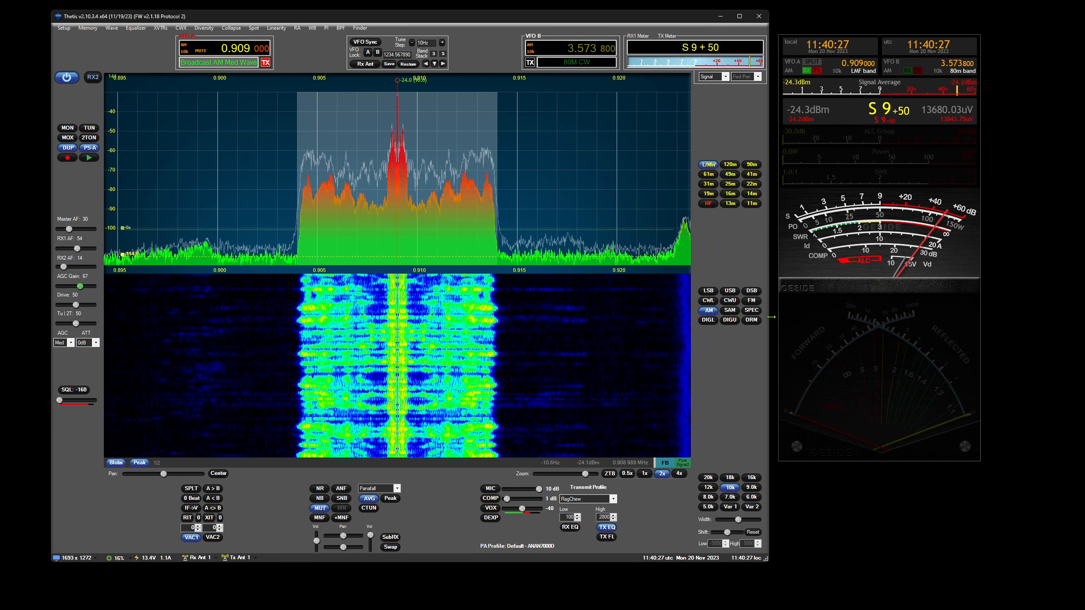
{"action": "left_click", "coordinate": [70, 29]}
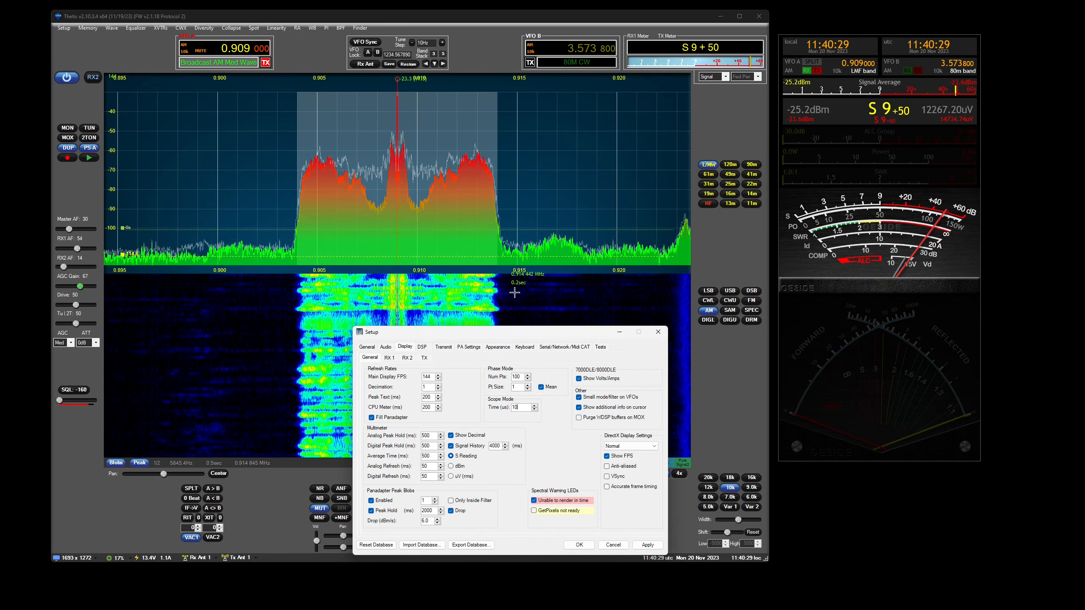
{"action": "left_click", "coordinate": [367, 346]}
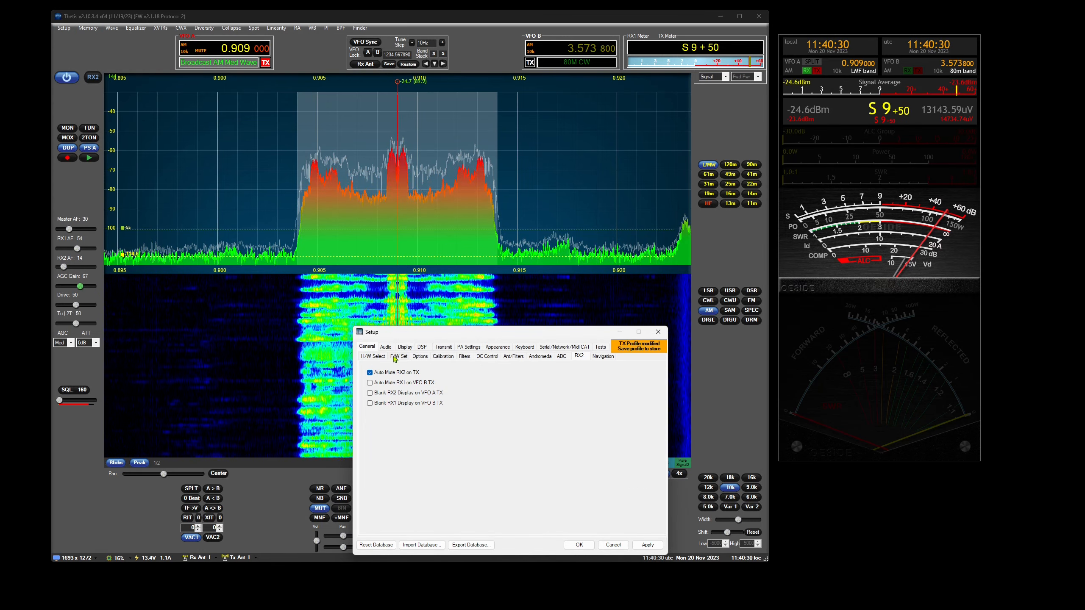
{"action": "left_click", "coordinate": [421, 358]}
{"action": "left_click", "coordinate": [402, 367]}
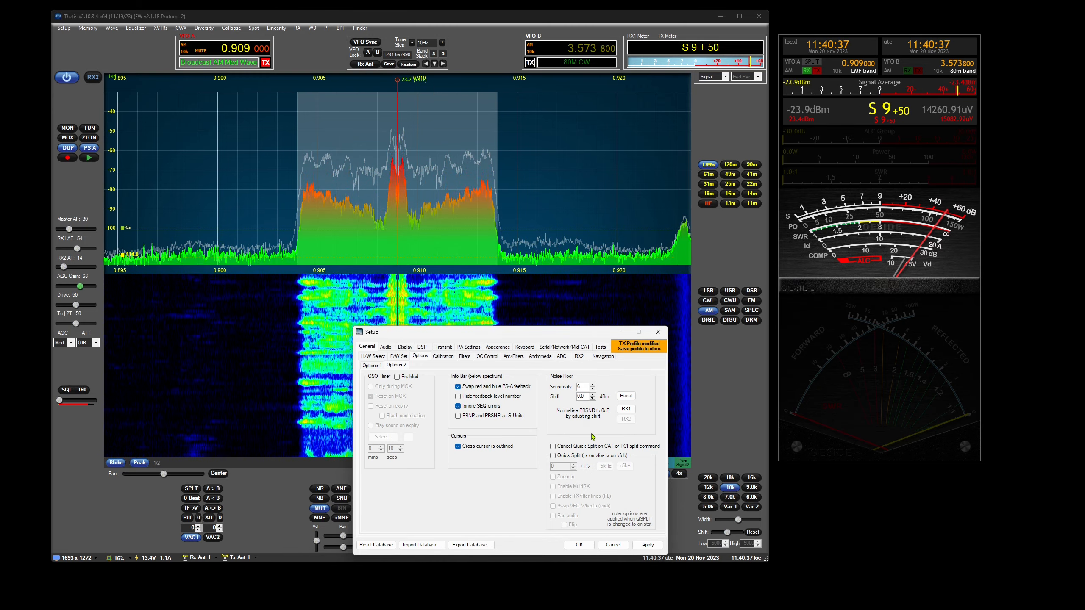
{"action": "left_click", "coordinate": [658, 333]}
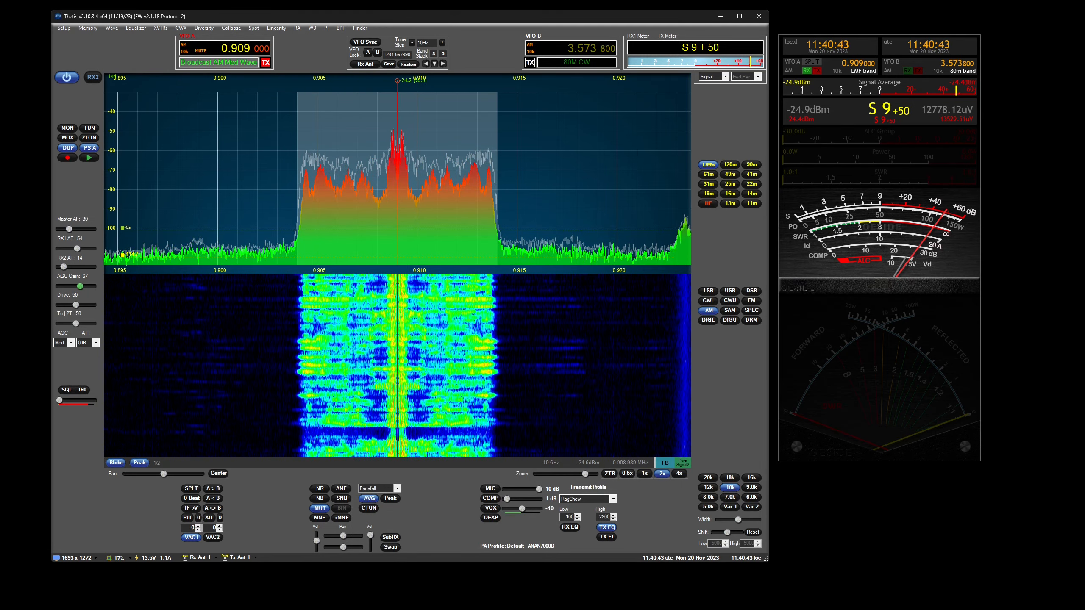
- Review the Navigation options in Setup for adjusting the VFO with a specific mouse wheel
{"action": "left_click", "coordinate": [65, 31]}
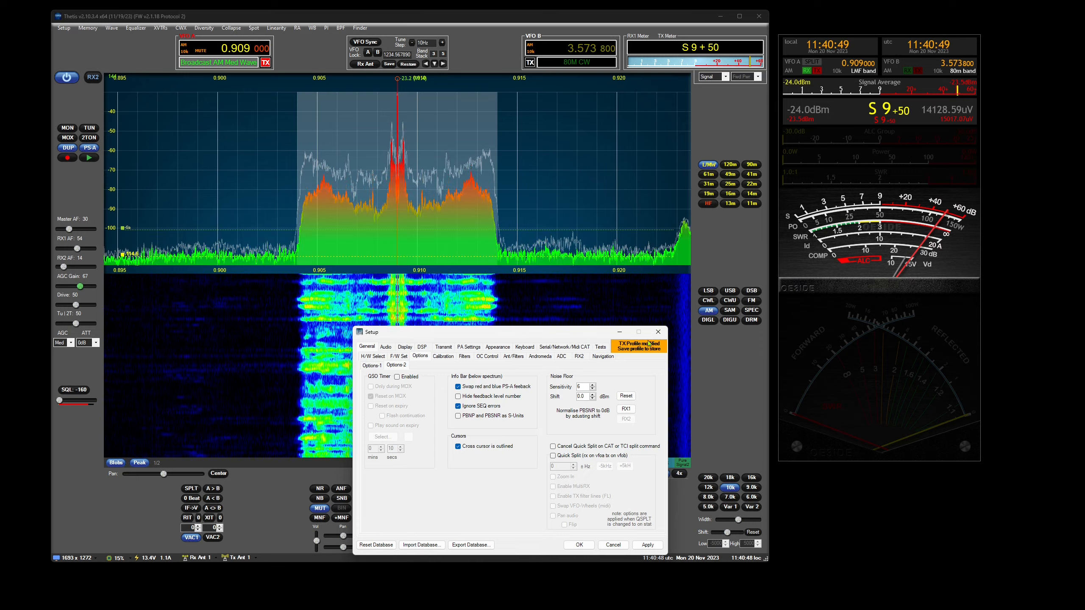
{"action": "left_click", "coordinate": [603, 356]}
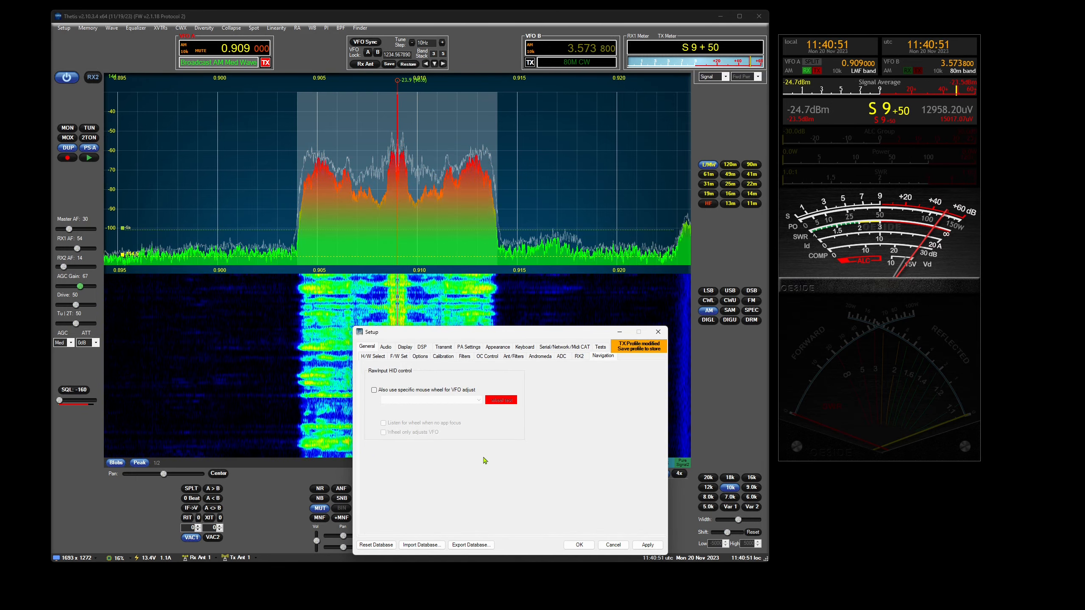
{"action": "left_click", "coordinate": [657, 332]}
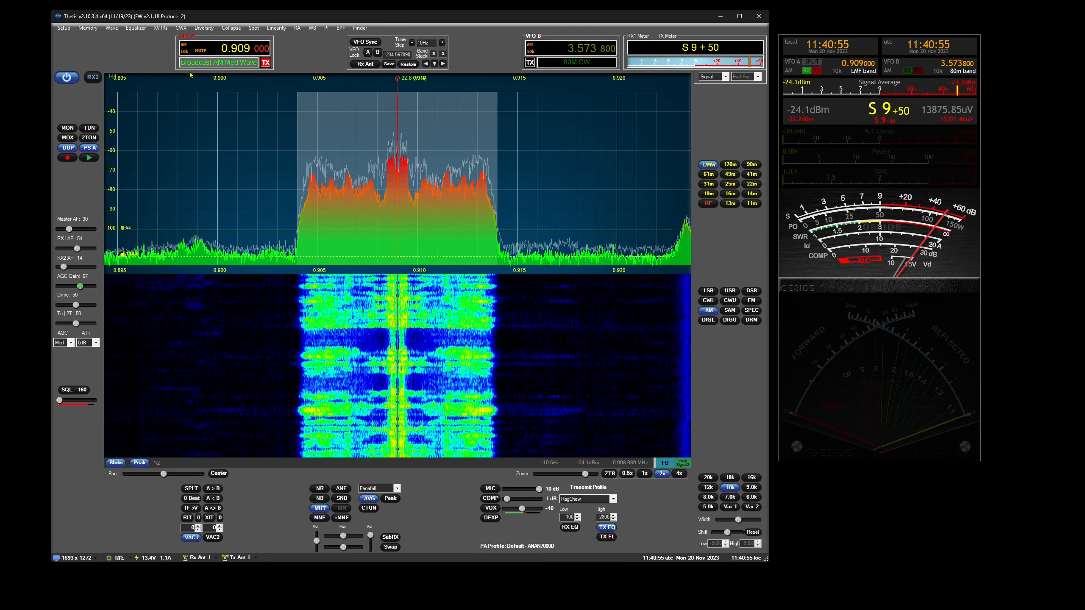
- Enlarge the panadapter over the waterfall and look through the Display and General pages of Setup
{"action": "left_click_drag", "start_coordinate": [204, 268], "coordinate": [203, 289]}
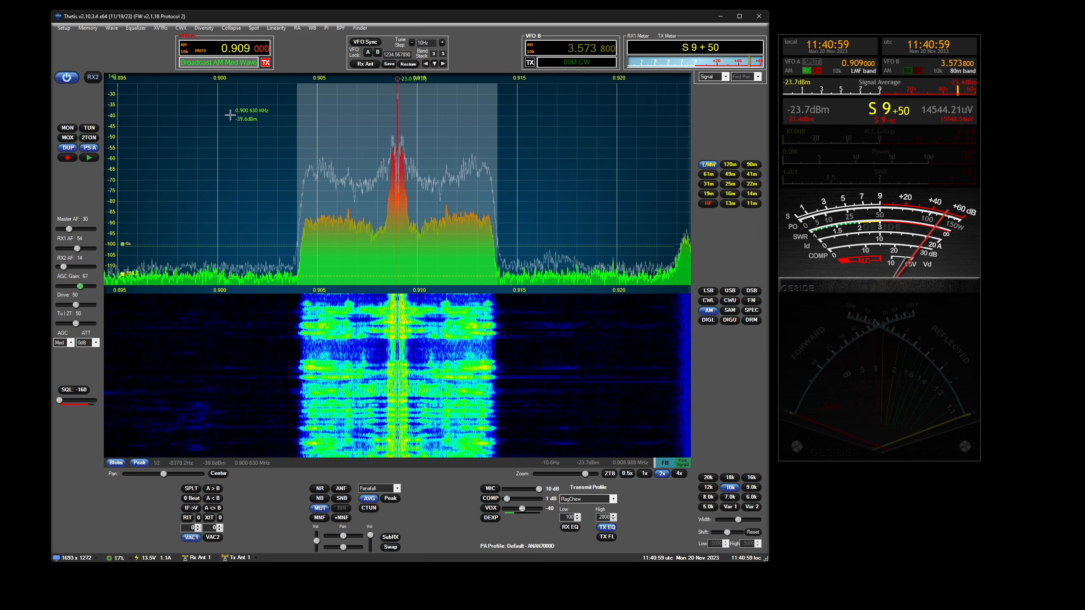
{"action": "left_click", "coordinate": [65, 29]}
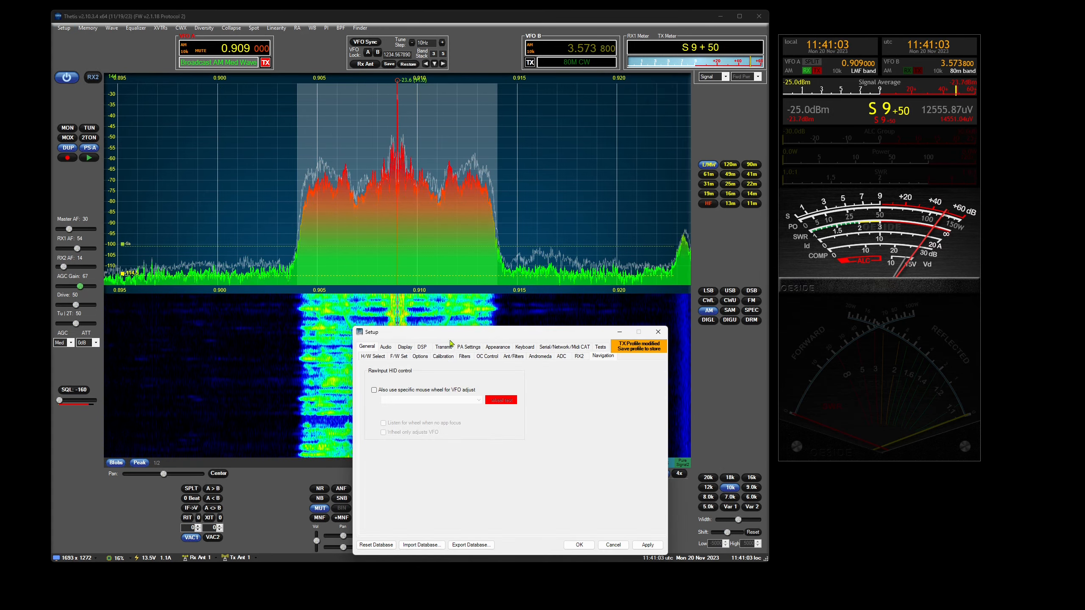
{"action": "left_click", "coordinate": [405, 347]}
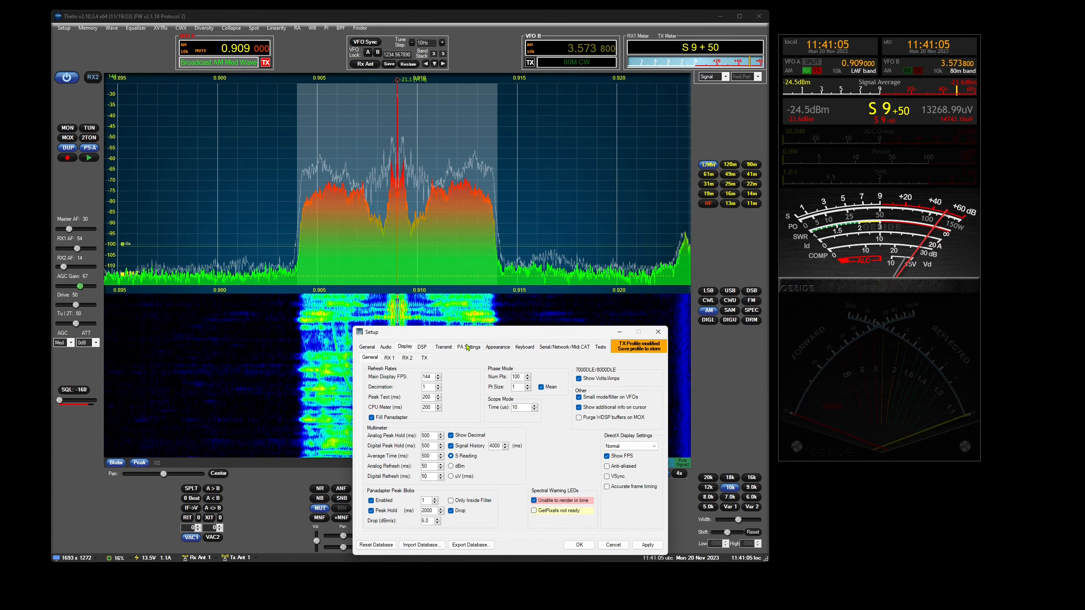
{"action": "left_click", "coordinate": [373, 349]}
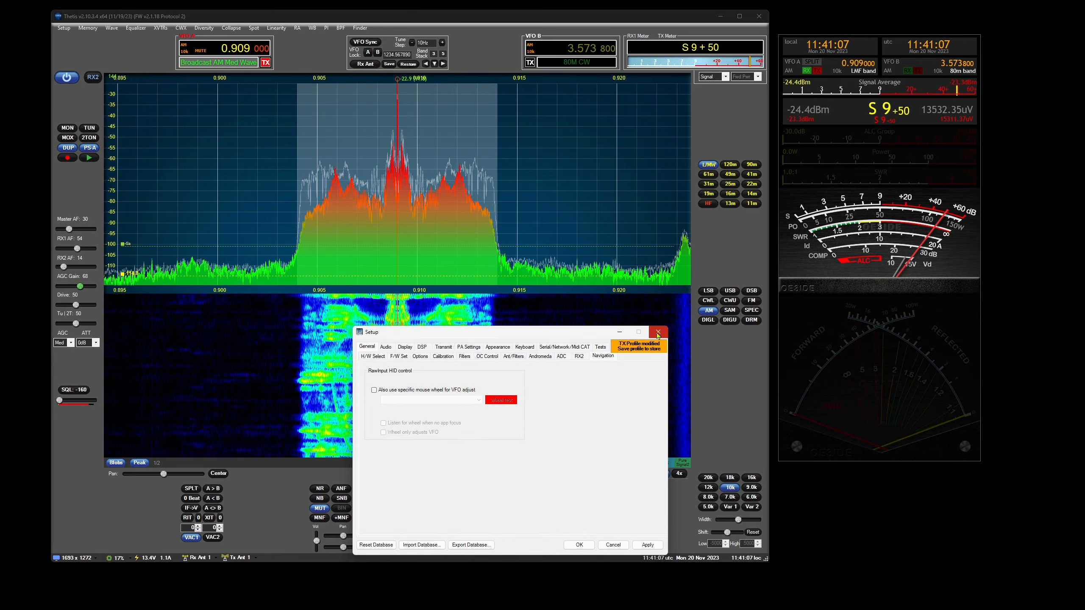
{"action": "left_click", "coordinate": [682, 363]}
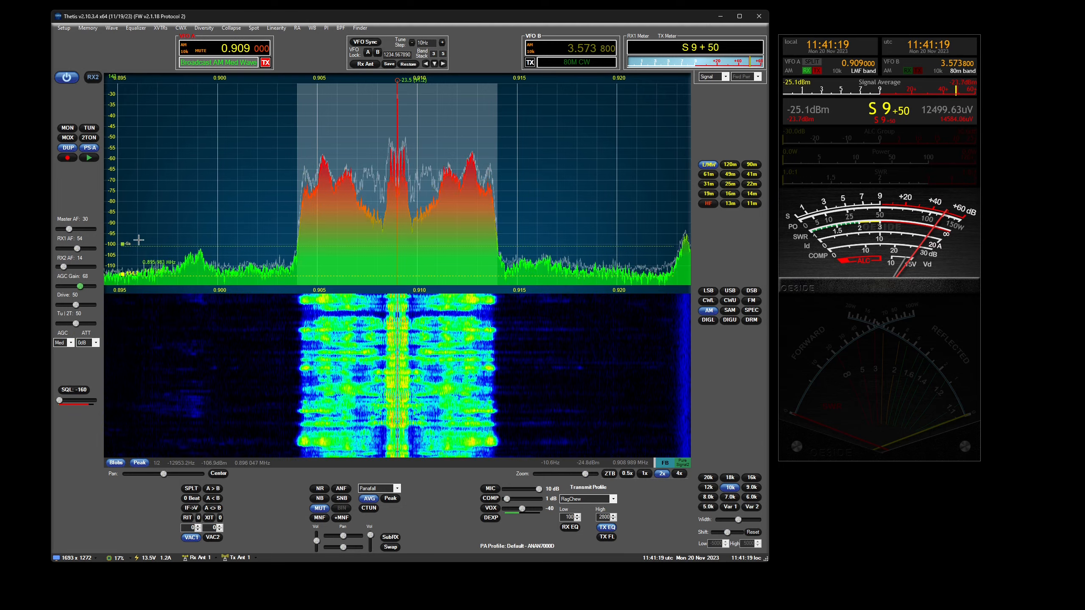
- Load the Thetis default skins server in Setup's skin servers and preview the IK3VIG Special skin
{"action": "left_click", "coordinate": [63, 31]}
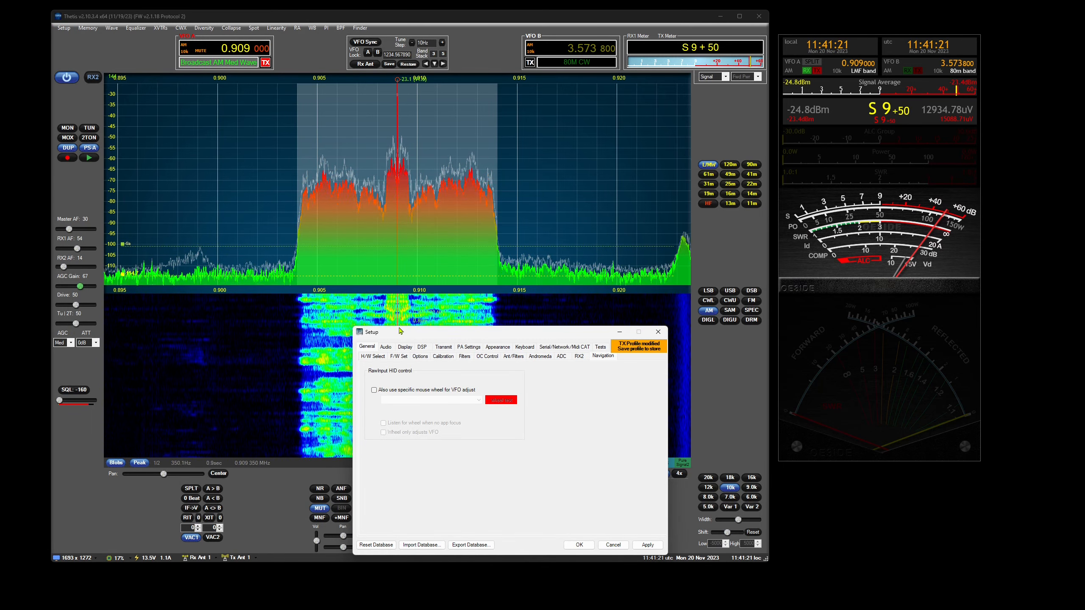
{"action": "left_click", "coordinate": [497, 346]}
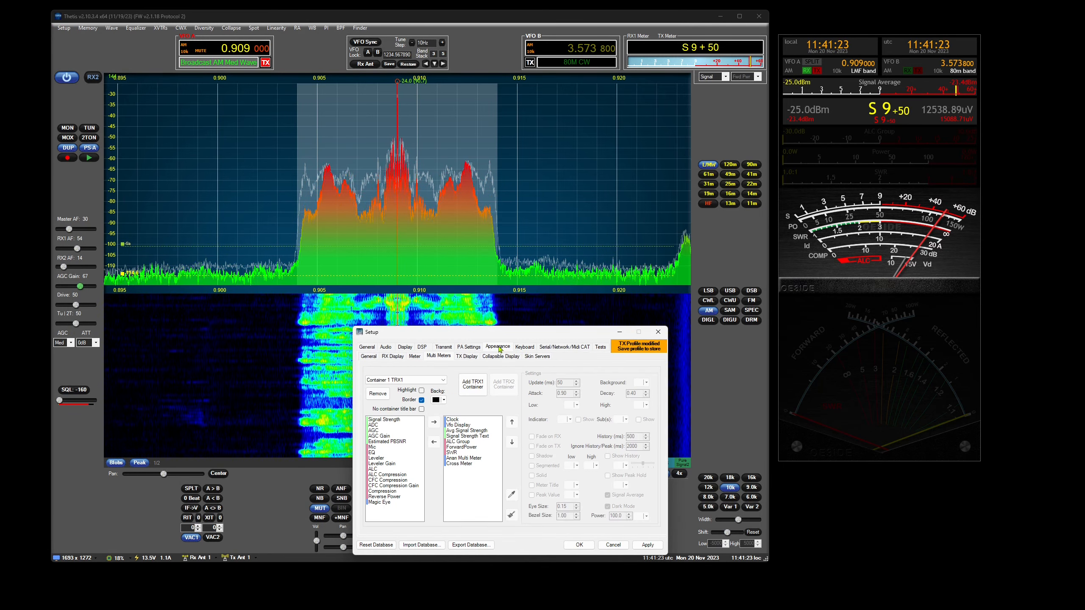
{"action": "left_click", "coordinate": [537, 357]}
{"action": "left_click", "coordinate": [505, 372]}
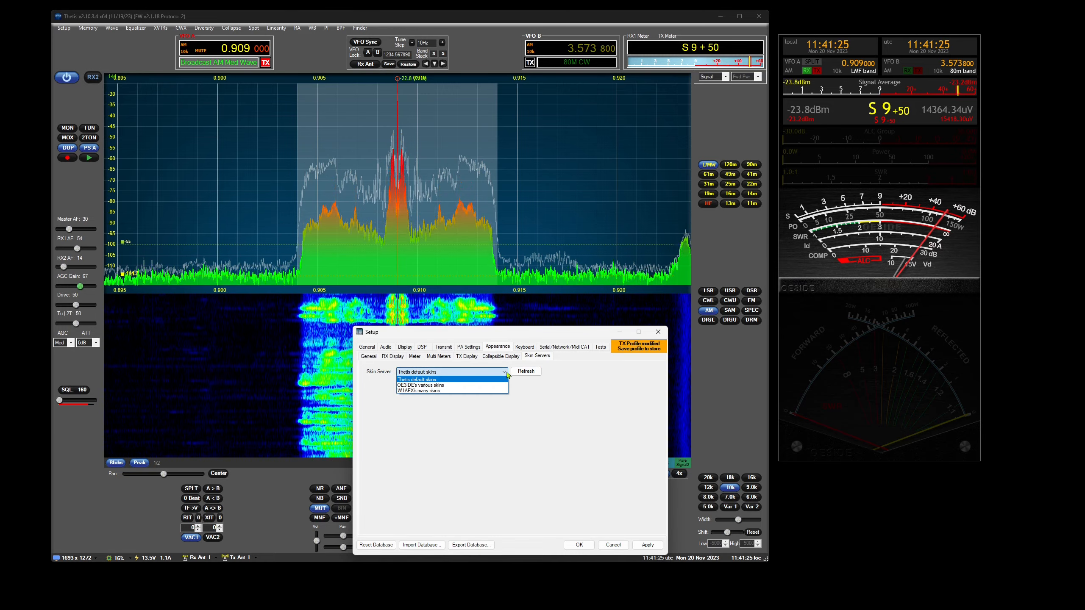
{"action": "left_click", "coordinate": [480, 380]}
{"action": "left_click", "coordinate": [526, 371]}
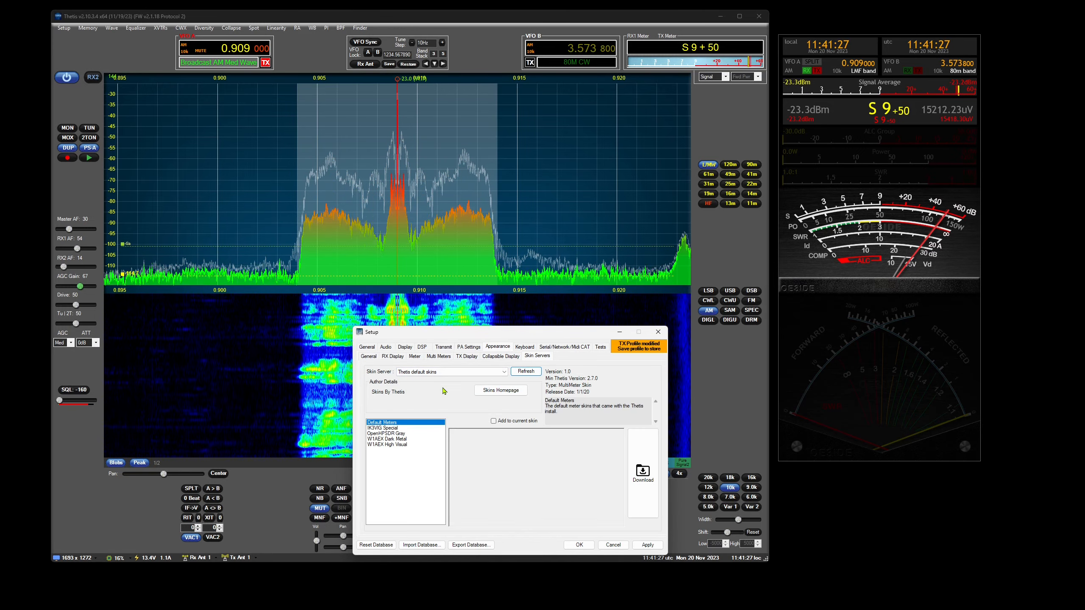
{"action": "left_click", "coordinate": [384, 427]}
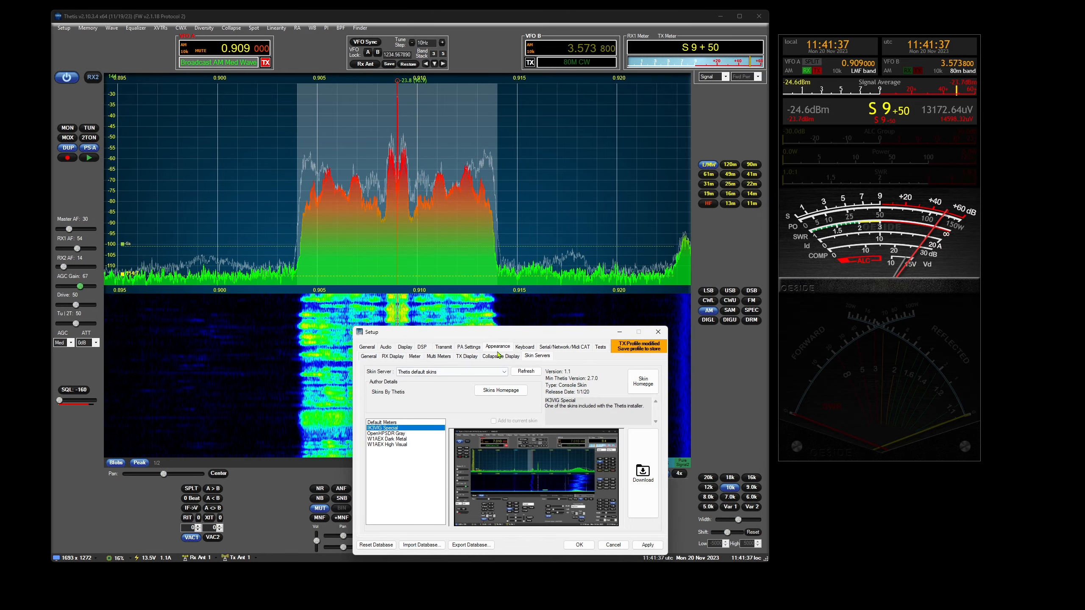
- Load the W1AEX's many skins server, browse its list, and download the W1AEX_Steam_Punk skin
{"action": "left_click_drag", "start_coordinate": [525, 337], "coordinate": [574, 304]}
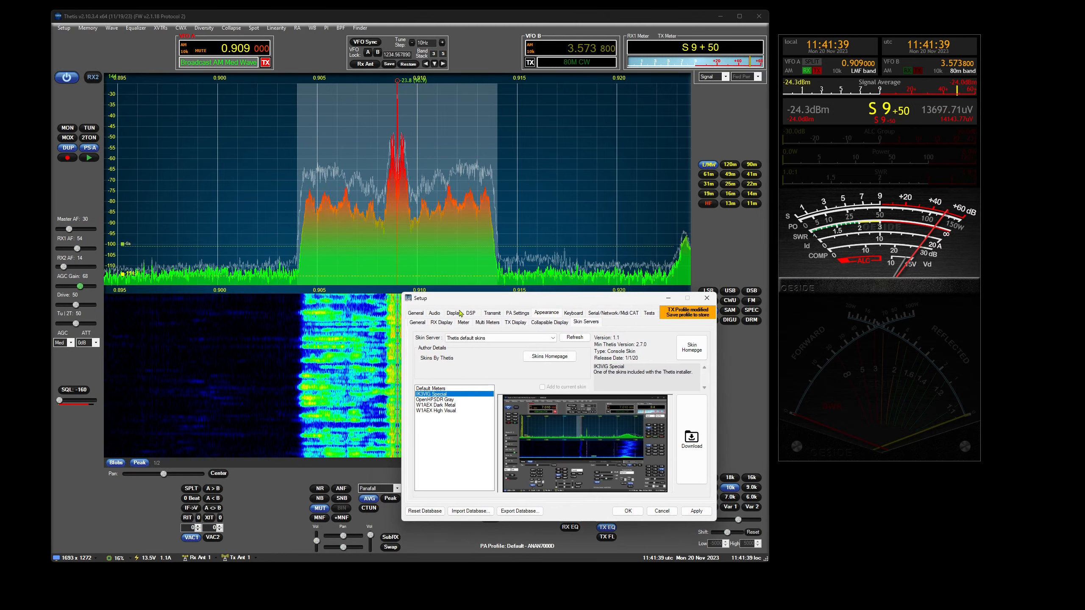
{"action": "left_click", "coordinate": [552, 336]}
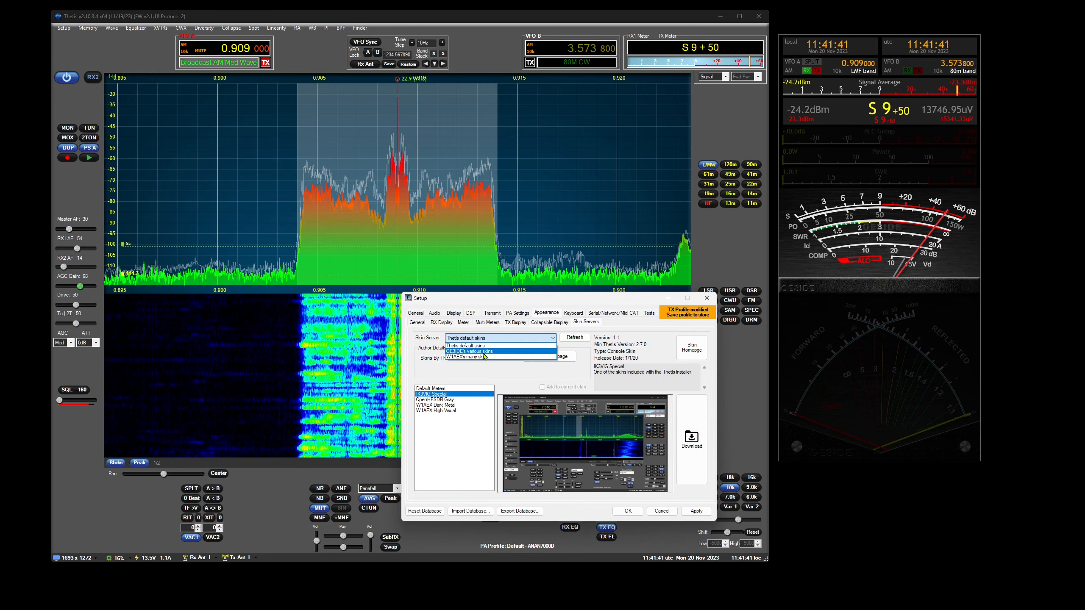
{"action": "left_click", "coordinate": [534, 356]}
{"action": "left_click", "coordinate": [575, 338]}
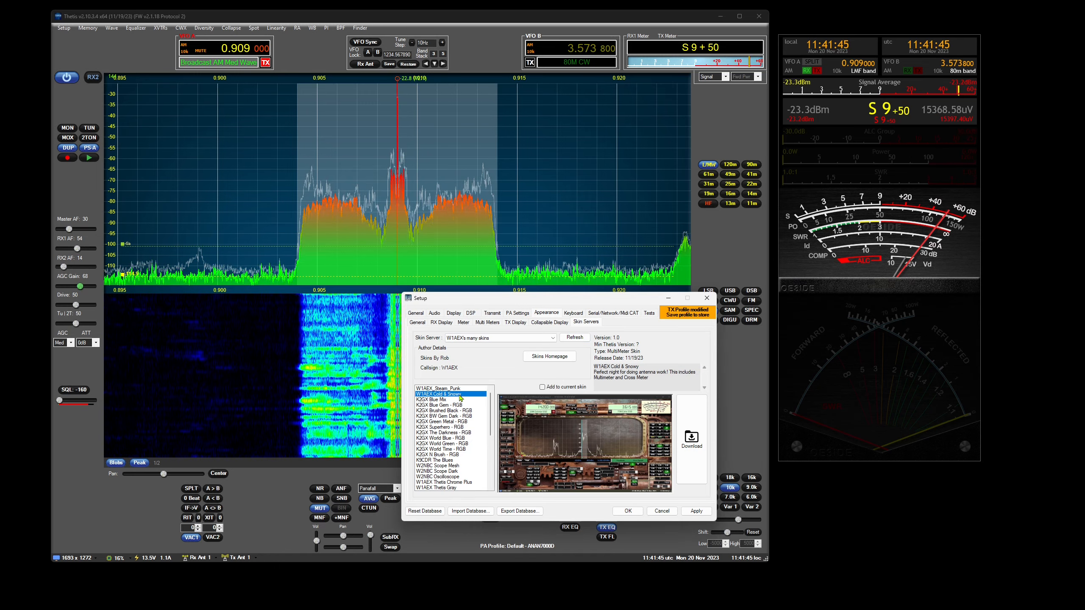
{"action": "scroll", "coordinate": [457, 413], "scroll_direction": "down", "scroll_amount": 4}
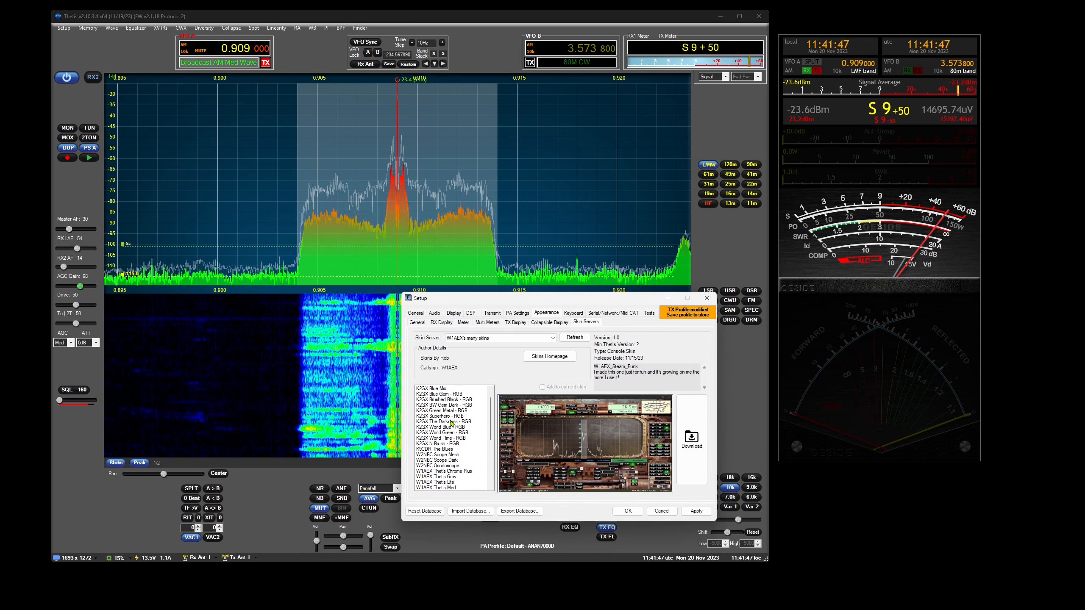
{"action": "scroll", "coordinate": [456, 412], "scroll_direction": "up", "scroll_amount": 4}
{"action": "left_click", "coordinate": [452, 401]}
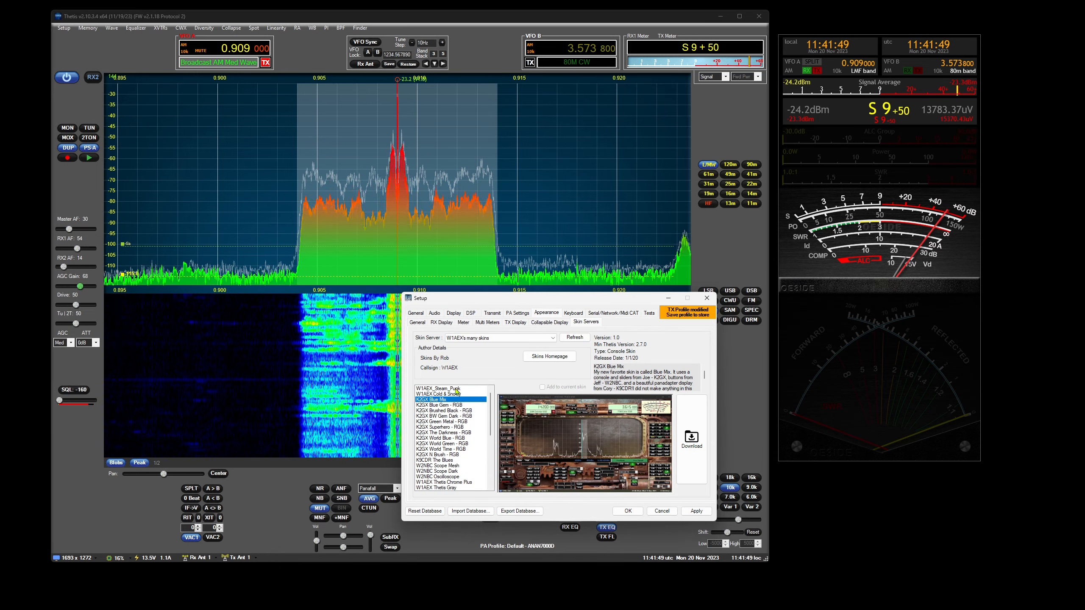
{"action": "left_click", "coordinate": [455, 389]}
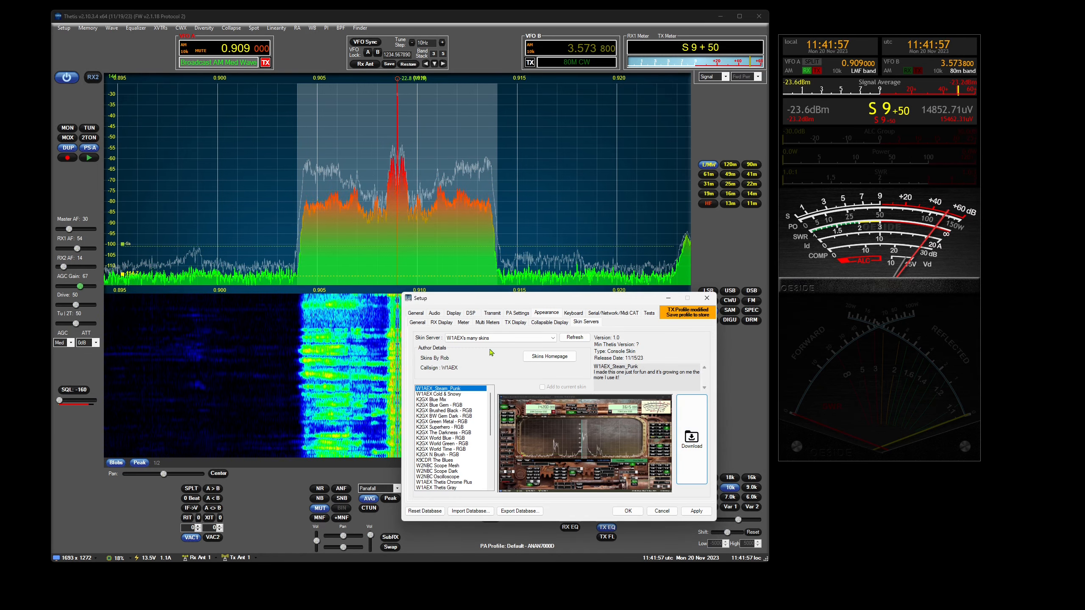
- Apply the W1AEX Steam Punk skin to the console in the general Appearance settings
{"action": "left_click", "coordinate": [417, 322]}
{"action": "left_click", "coordinate": [454, 343]}
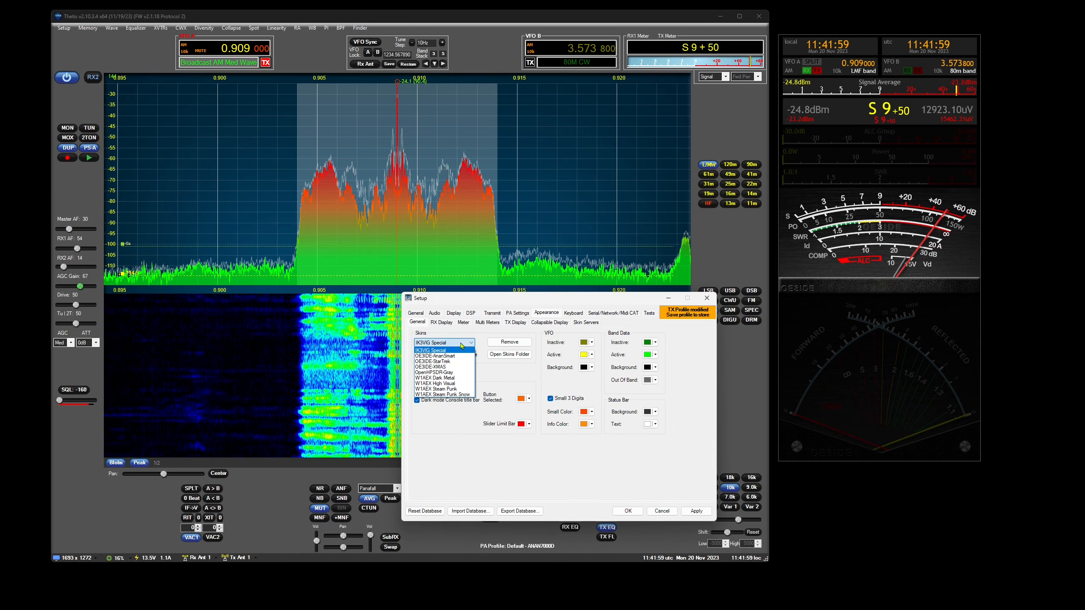
{"action": "left_click", "coordinate": [452, 390]}
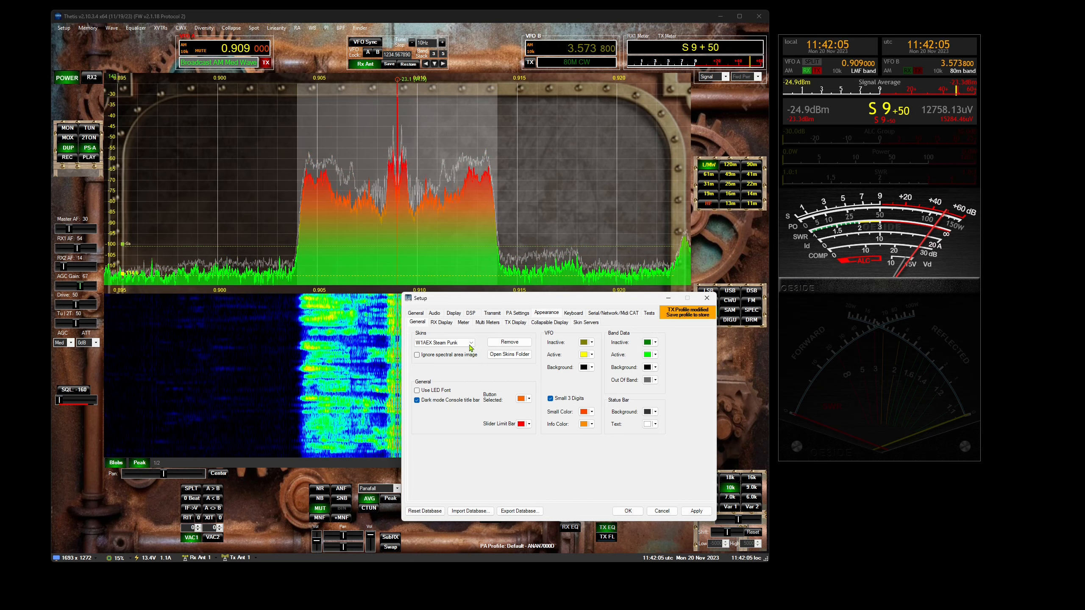
- Try the W1AEX Steam Punk Snow skin and return to the W1AEX Steam Punk skin
{"action": "left_click", "coordinate": [455, 344]}
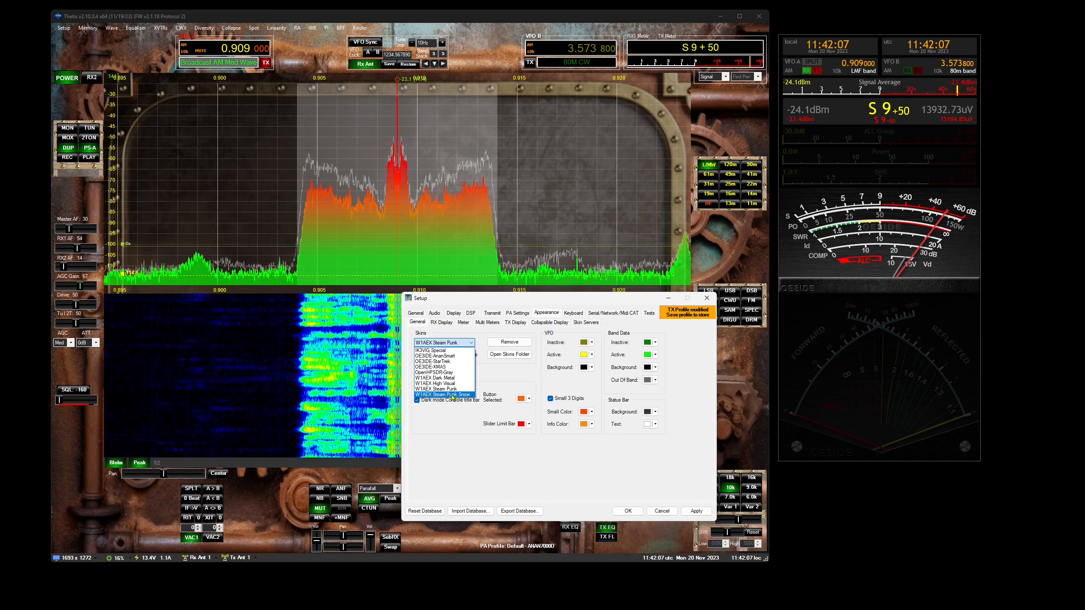
{"action": "left_click", "coordinate": [460, 395]}
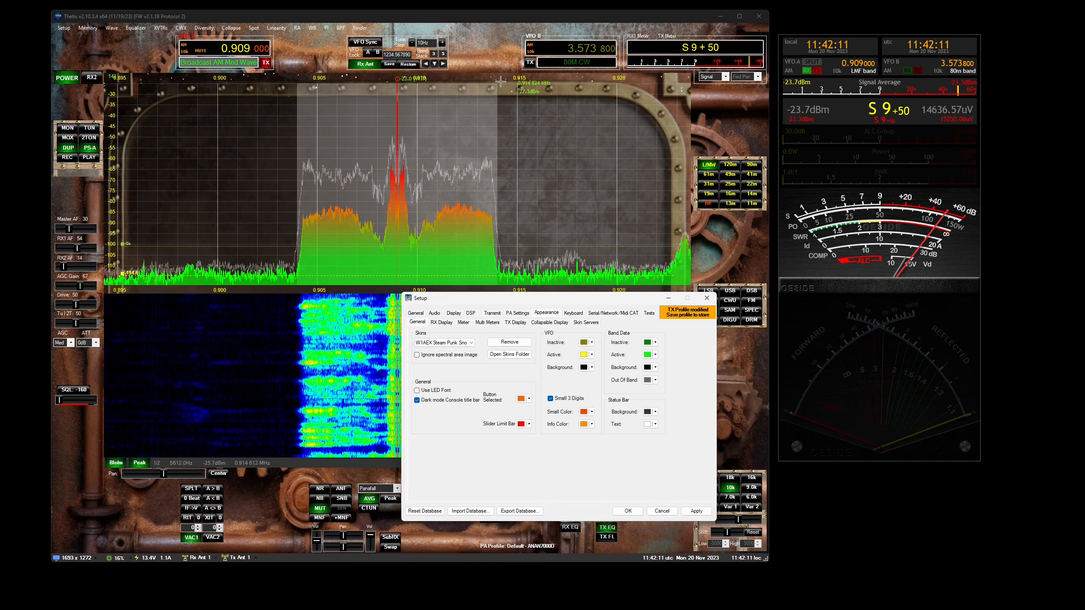
{"action": "left_click", "coordinate": [470, 347]}
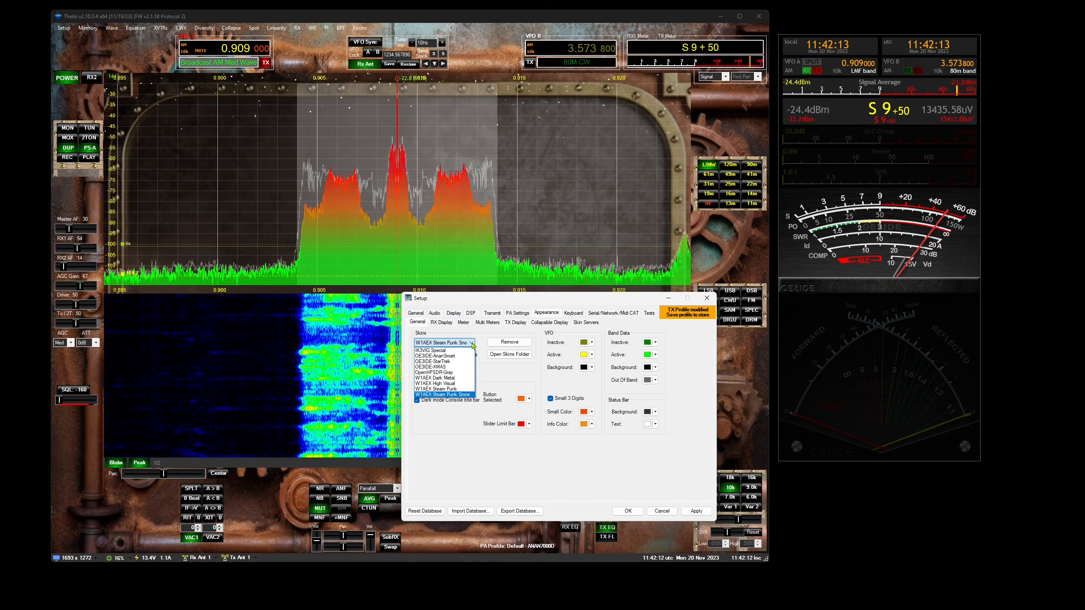
{"action": "left_click", "coordinate": [454, 389]}
- Open the skins folder from Setup and rename the OE3IDE-StarTrek folder to "OE3IDE-StarTrek Snow"
{"action": "left_click", "coordinate": [511, 357]}
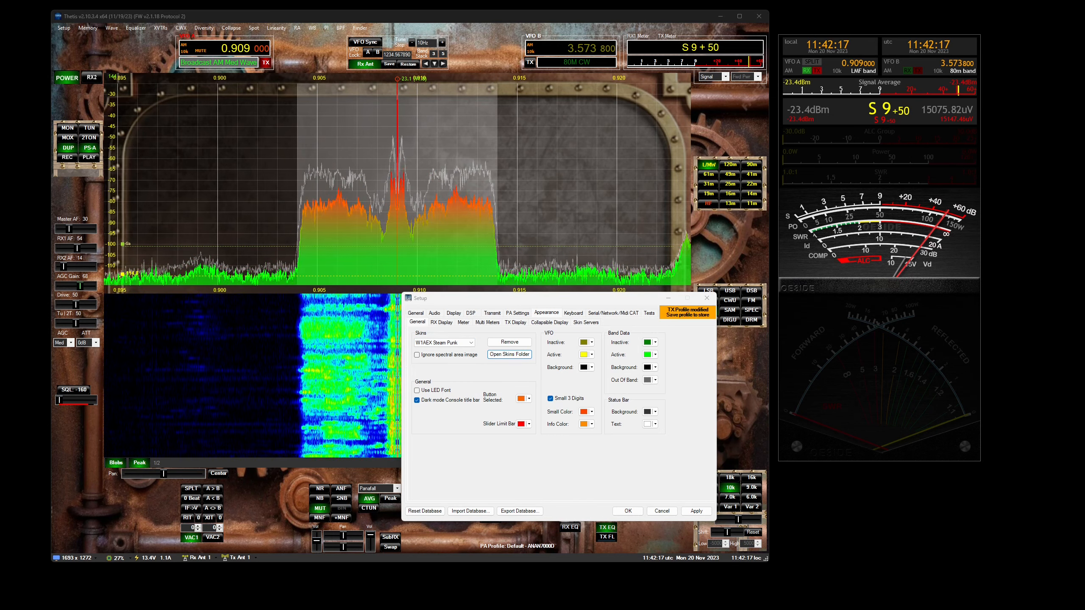
{"action": "left_click_drag", "start_coordinate": [992, 169], "coordinate": [580, 179]}
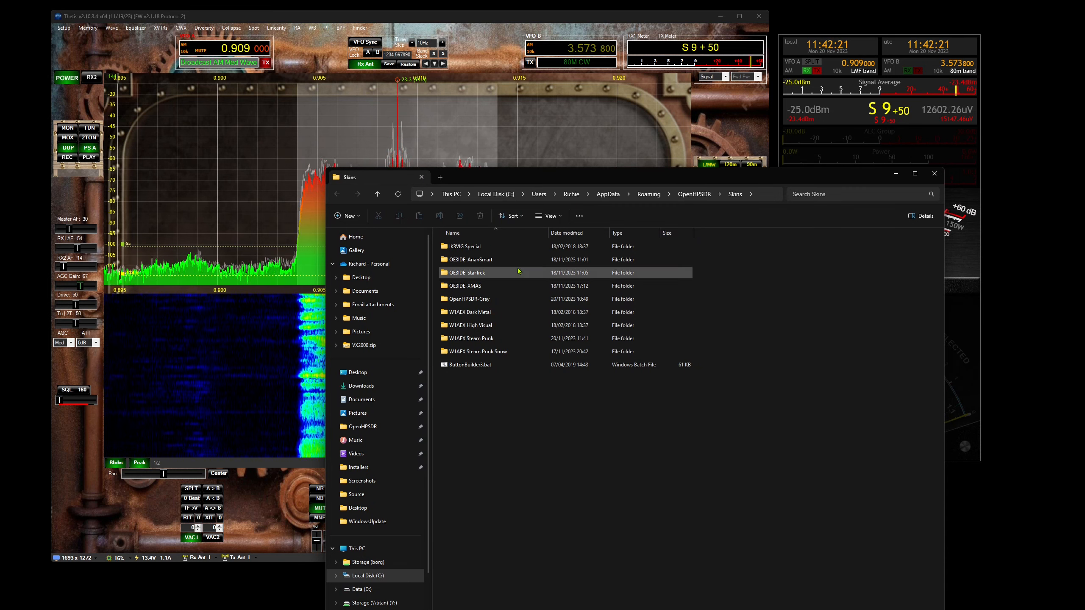
{"action": "left_click", "coordinate": [471, 273]}
{"action": "left_click", "coordinate": [476, 272]}
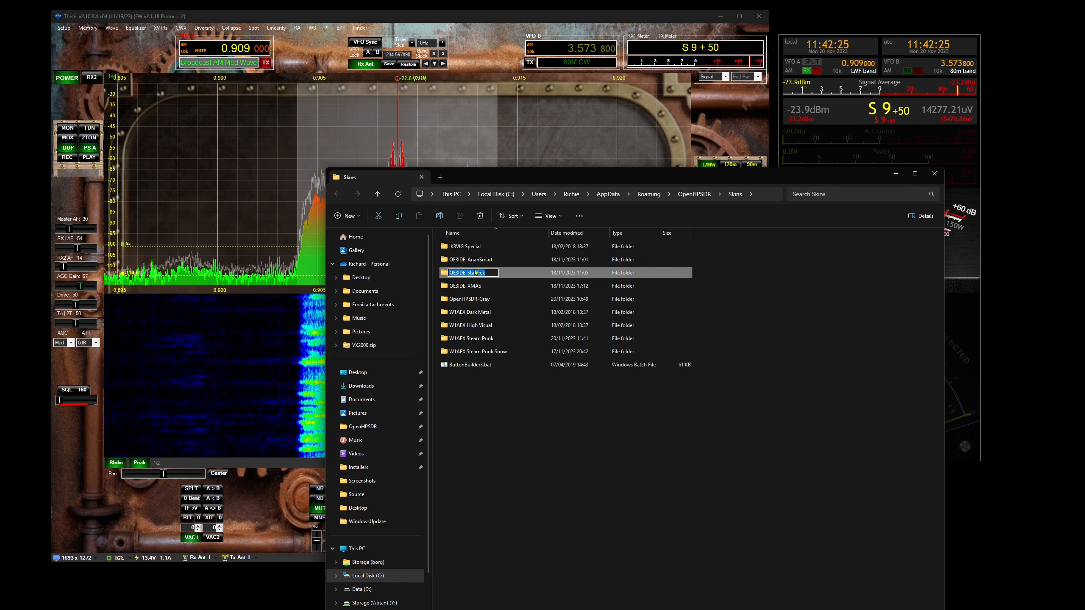
{"action": "left_click", "coordinate": [476, 272]}
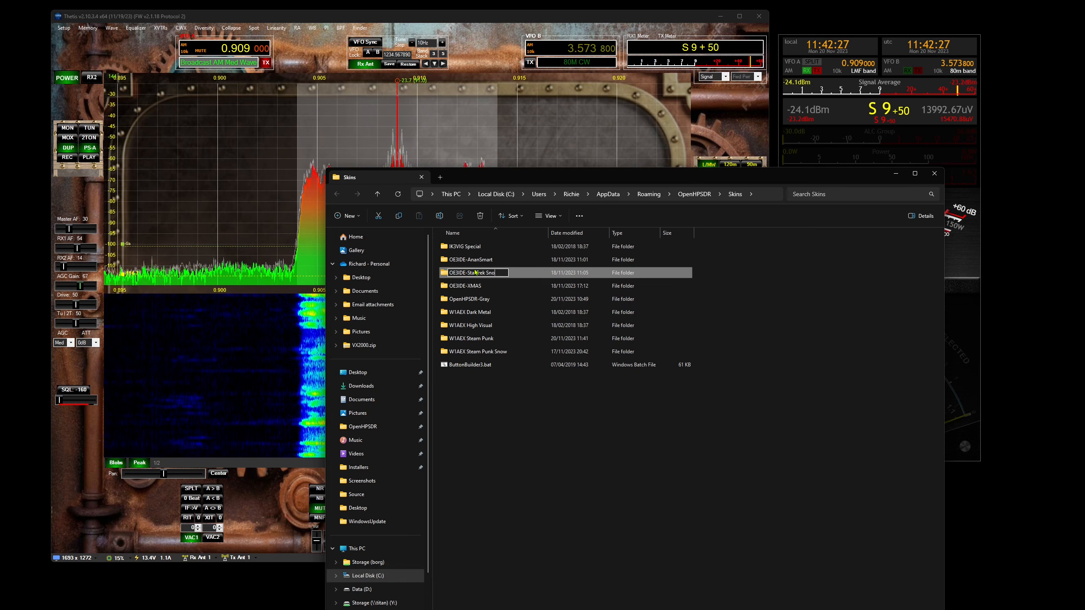
{"action": "key", "text": "Return"}
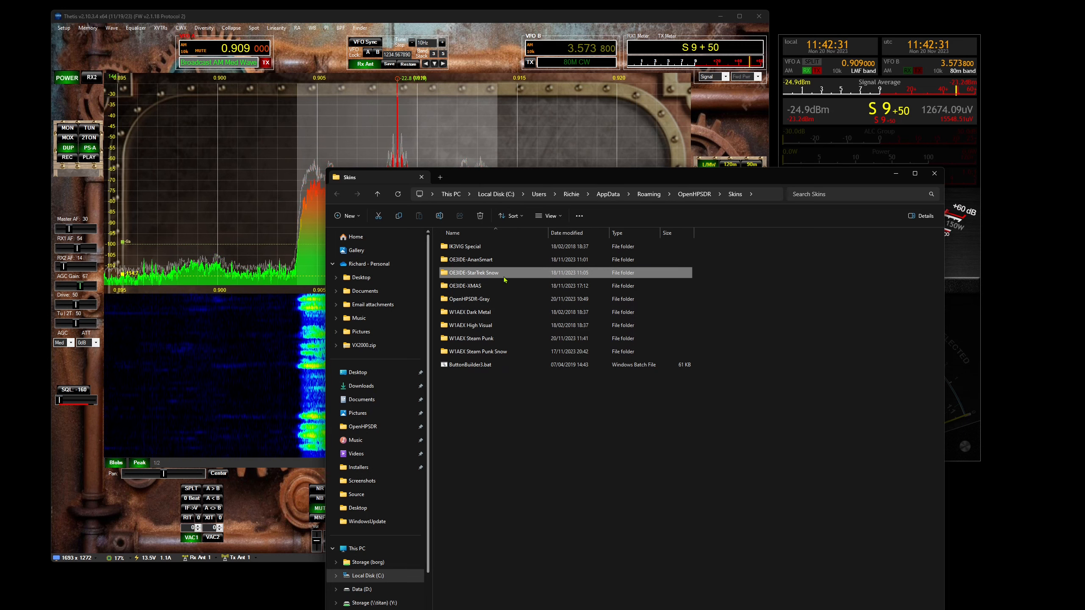
- Rename the "OE3IDE-StarTrek Snow" folder back to "OE3IDE-StarTrek", and close the skins folder and Setup
{"action": "right_click", "coordinate": [476, 275]}
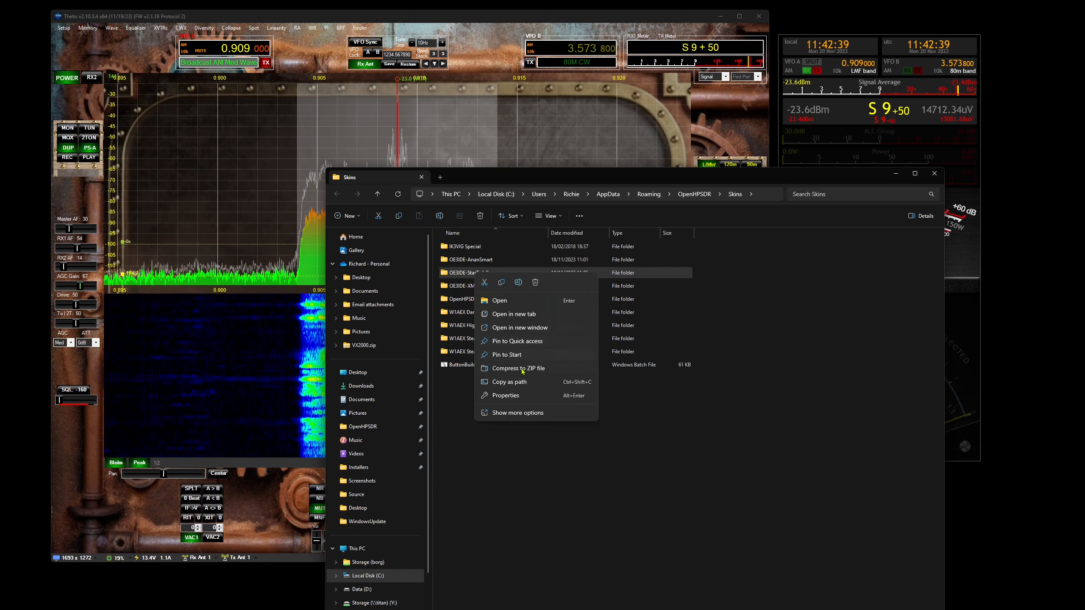
{"action": "left_click", "coordinate": [734, 468]}
{"action": "left_click", "coordinate": [521, 276]}
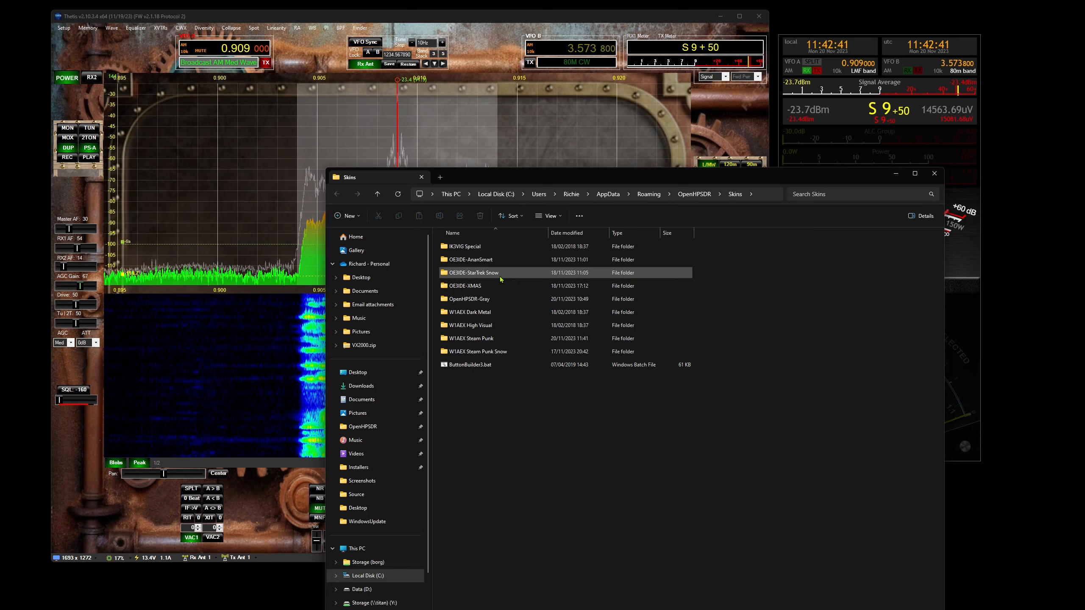
{"action": "left_click", "coordinate": [492, 274]}
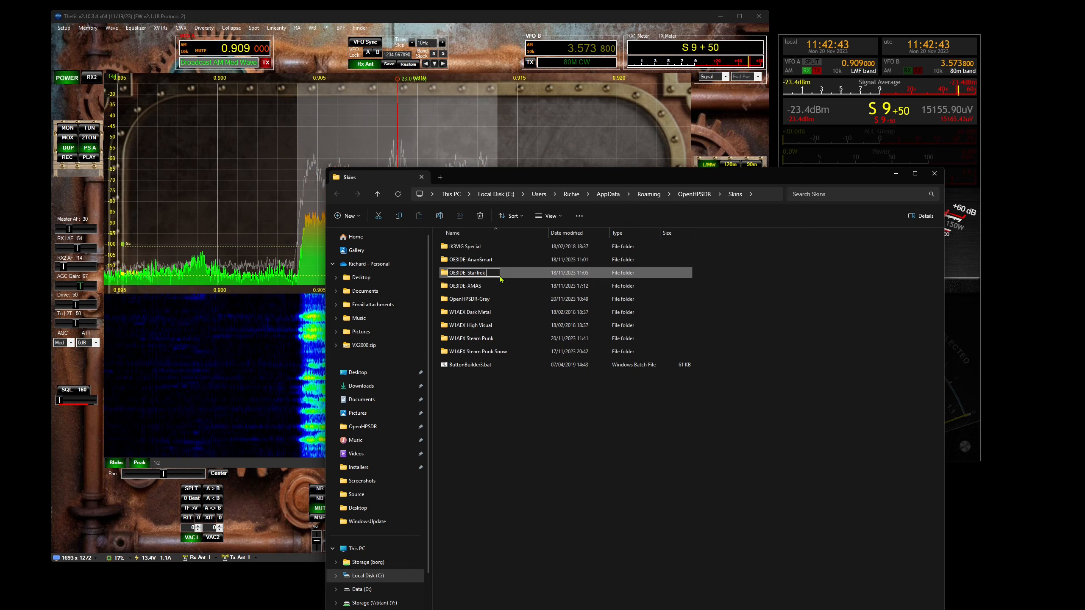
{"action": "left_click", "coordinate": [934, 173]}
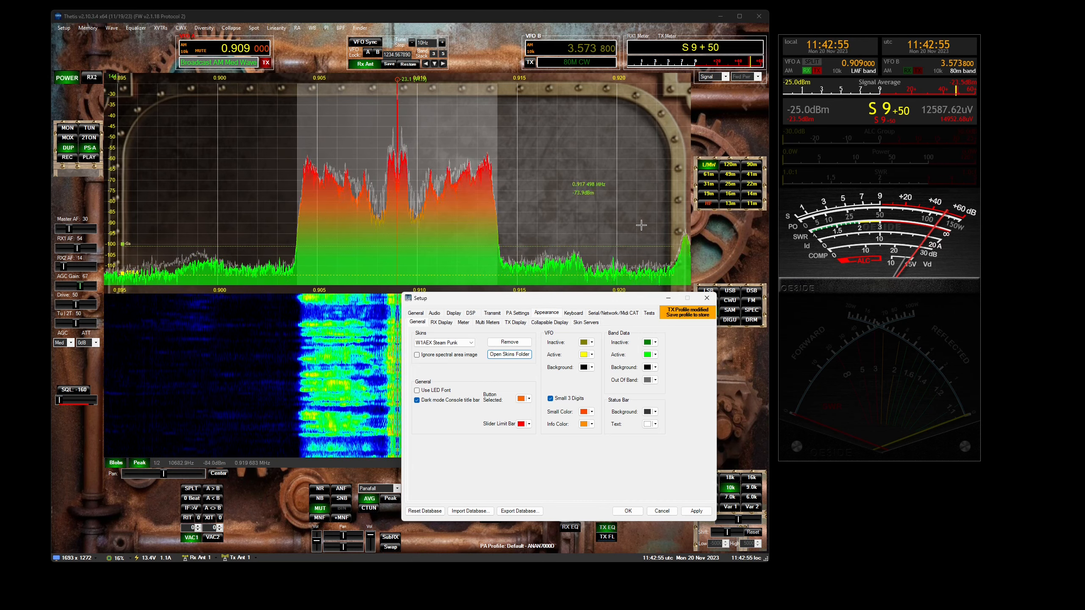
{"action": "left_click", "coordinate": [707, 299]}
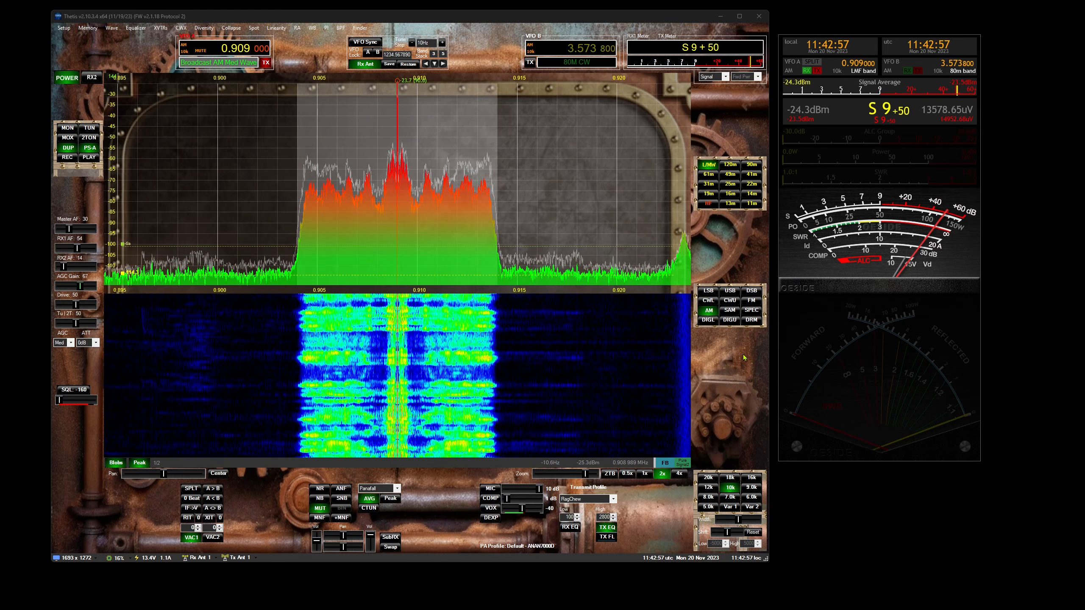
- Reopen Setup and apply the IK3VIG Special skin to the console in the general Appearance settings
{"action": "left_click", "coordinate": [66, 29]}
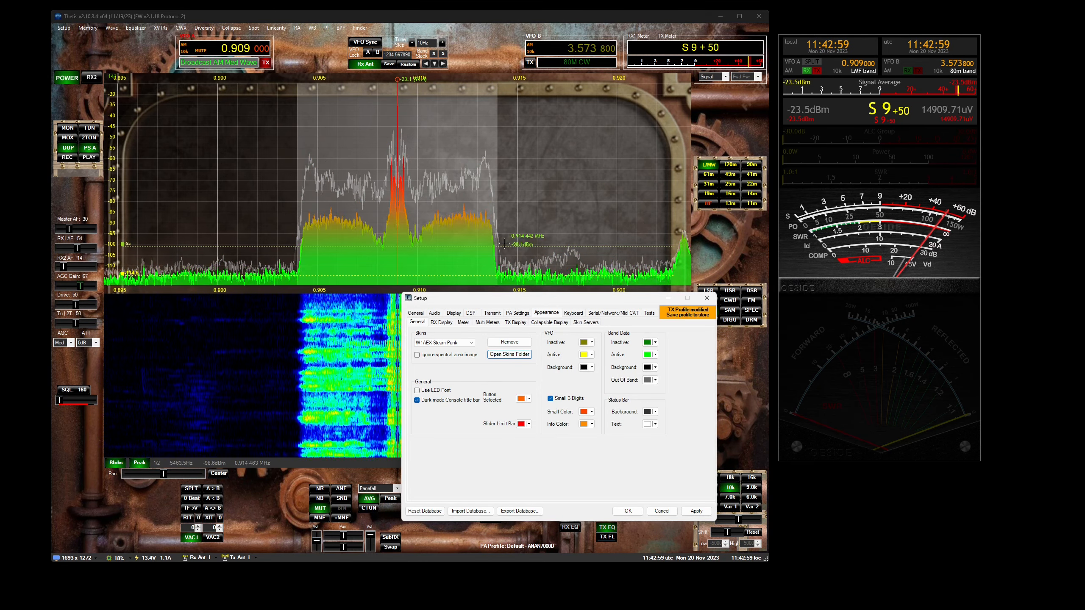
{"action": "left_click", "coordinate": [421, 314]}
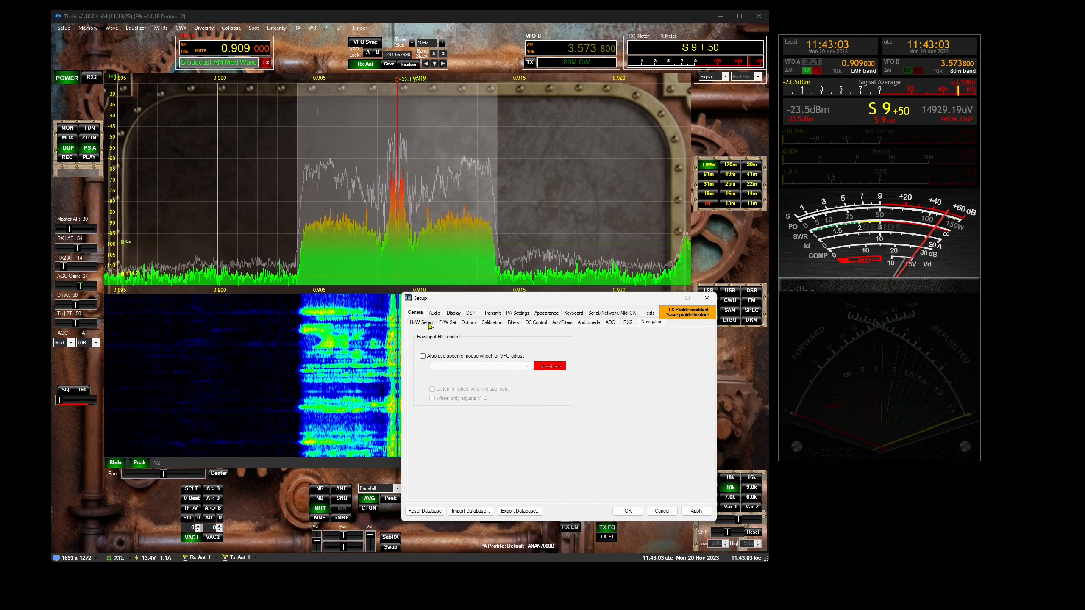
{"action": "left_click", "coordinate": [453, 314]}
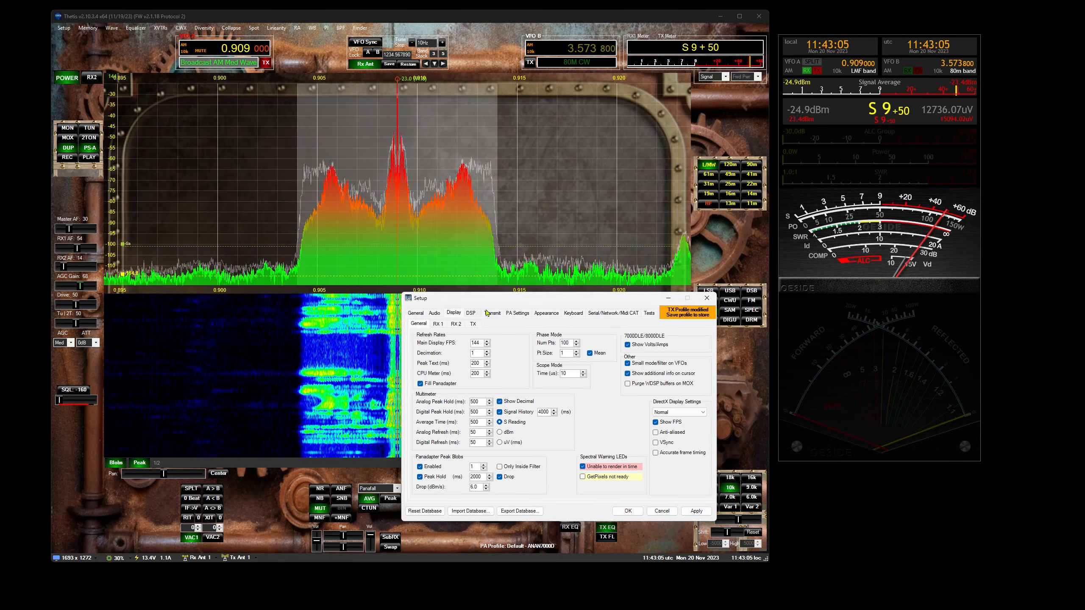
{"action": "left_click", "coordinate": [540, 314]}
{"action": "left_click", "coordinate": [445, 342]}
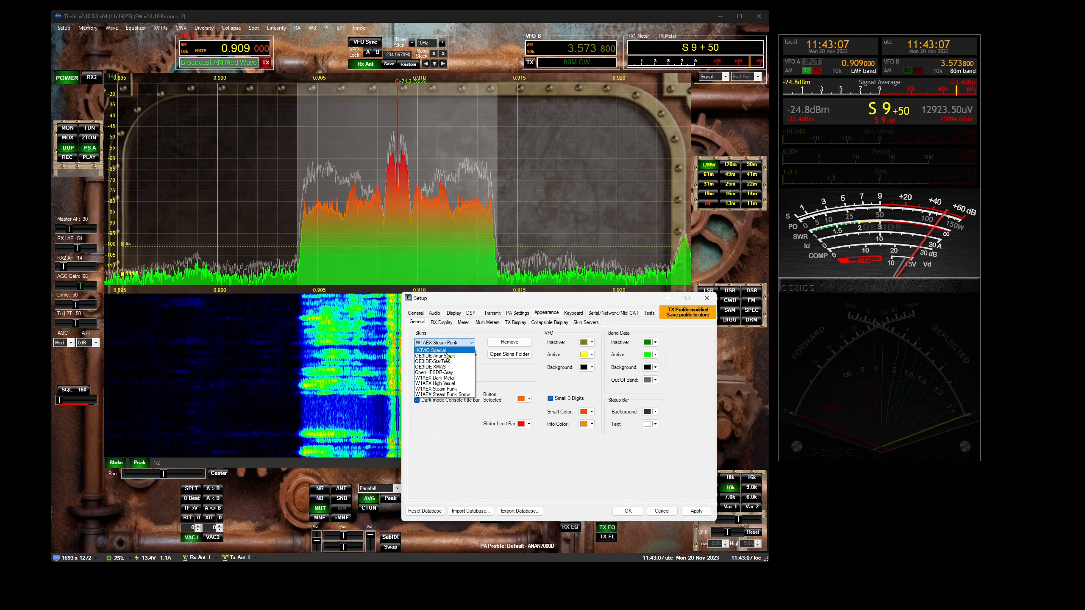
{"action": "left_click", "coordinate": [444, 360]}
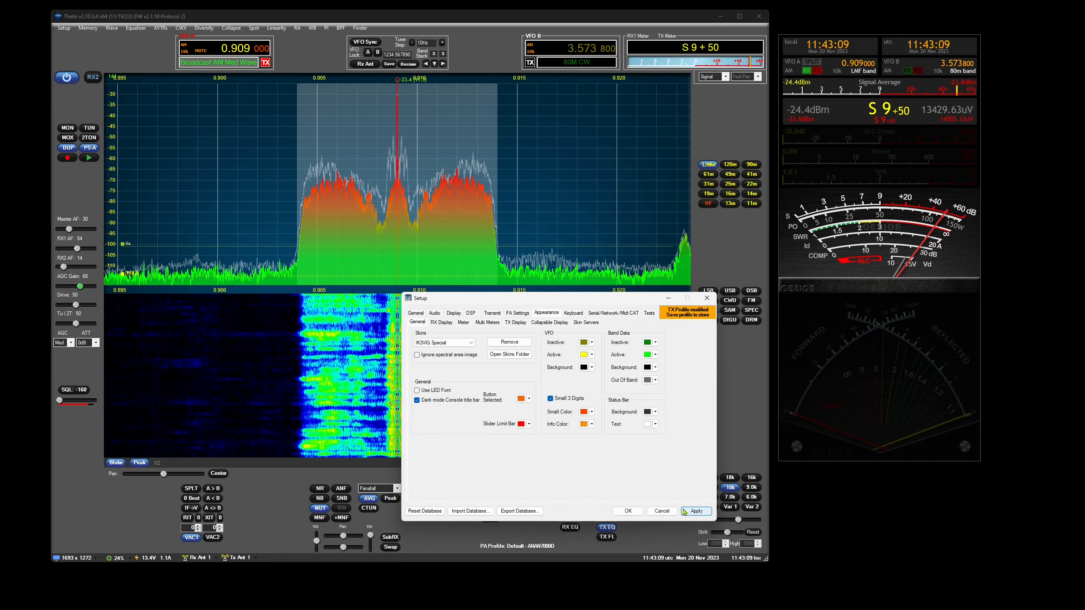
- Open the release notes from the hardware selection settings, review the v2.10.3.4 change log, and close it
{"action": "left_click", "coordinate": [415, 313]}
{"action": "left_click", "coordinate": [651, 322]}
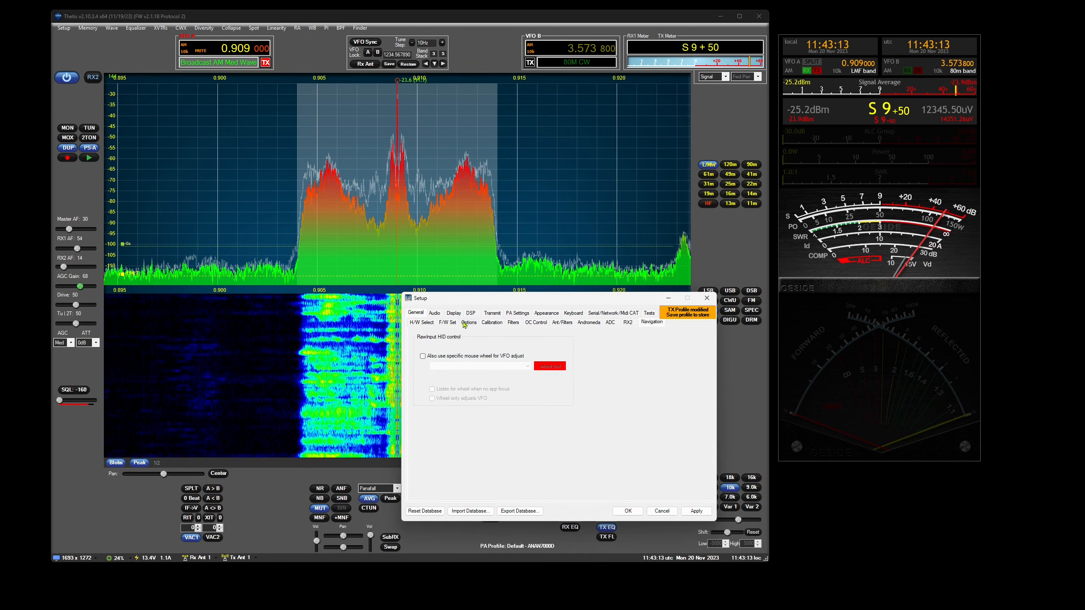
{"action": "left_click", "coordinate": [447, 322]}
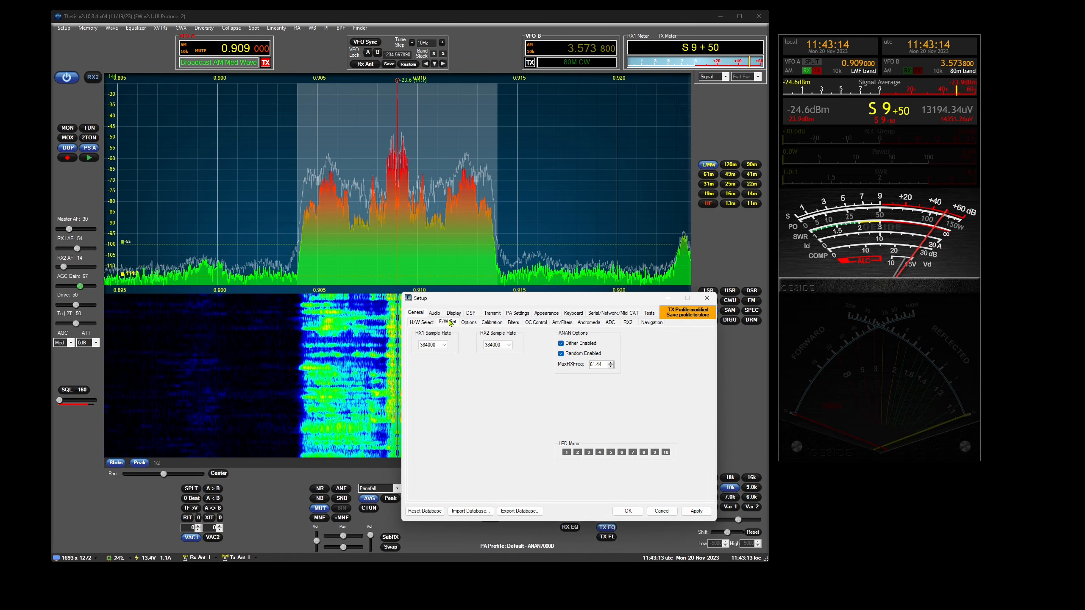
{"action": "left_click", "coordinate": [420, 323]}
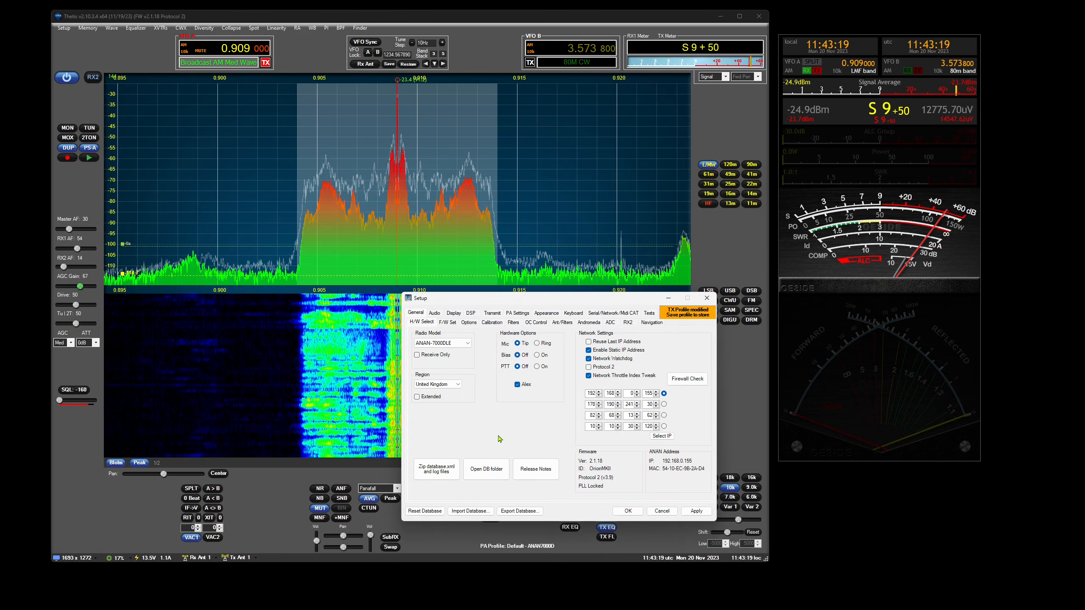
{"action": "left_click", "coordinate": [536, 469]}
{"action": "scroll", "coordinate": [592, 317], "scroll_direction": "down", "scroll_amount": 5}
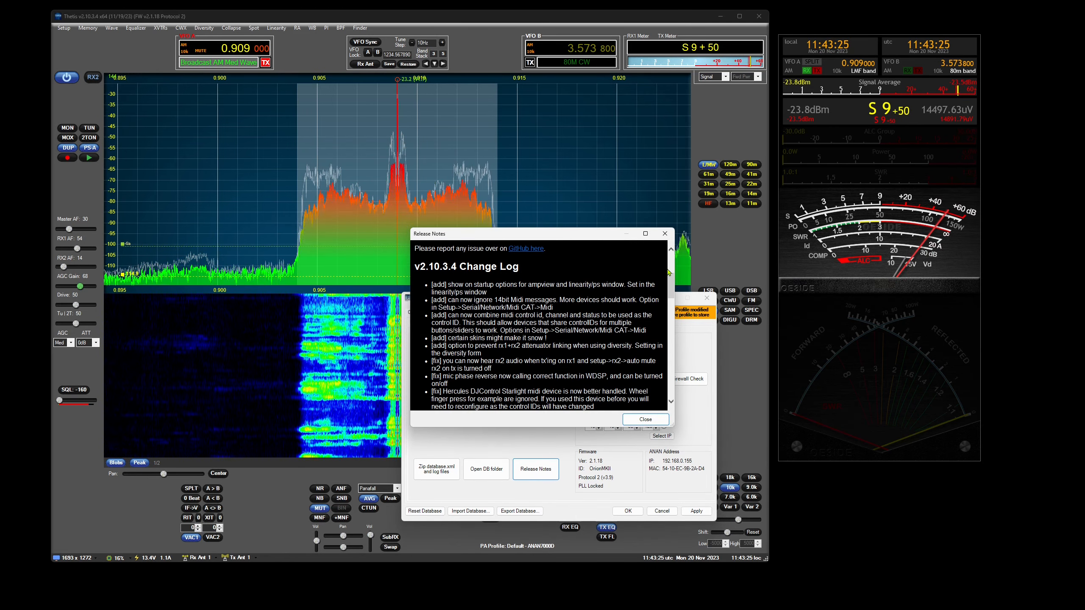
{"action": "left_click_drag", "start_coordinate": [669, 272], "coordinate": [669, 248]}
{"action": "left_click", "coordinate": [664, 234]}
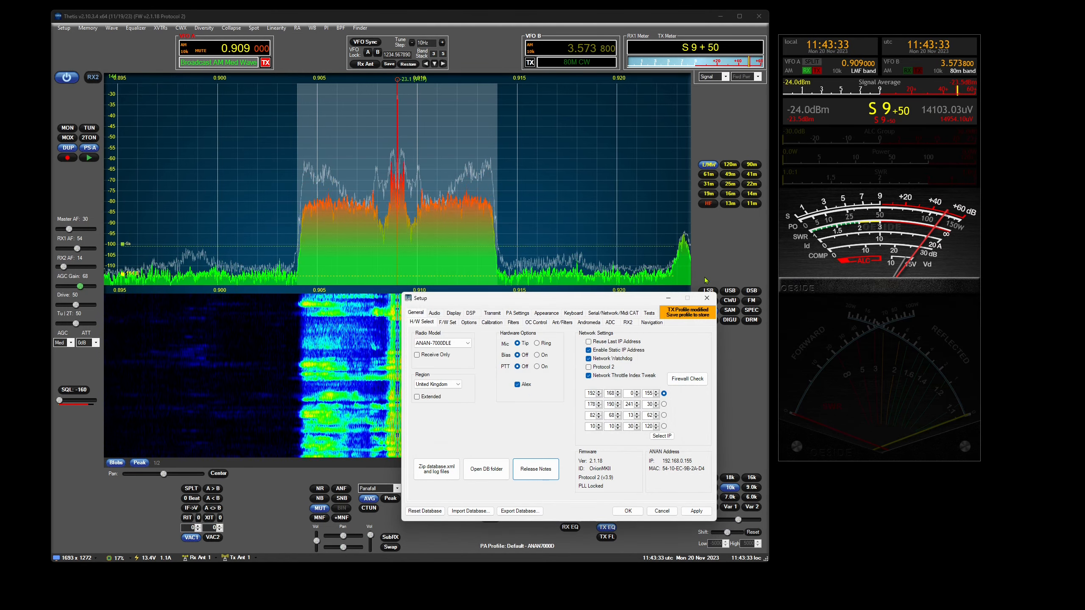